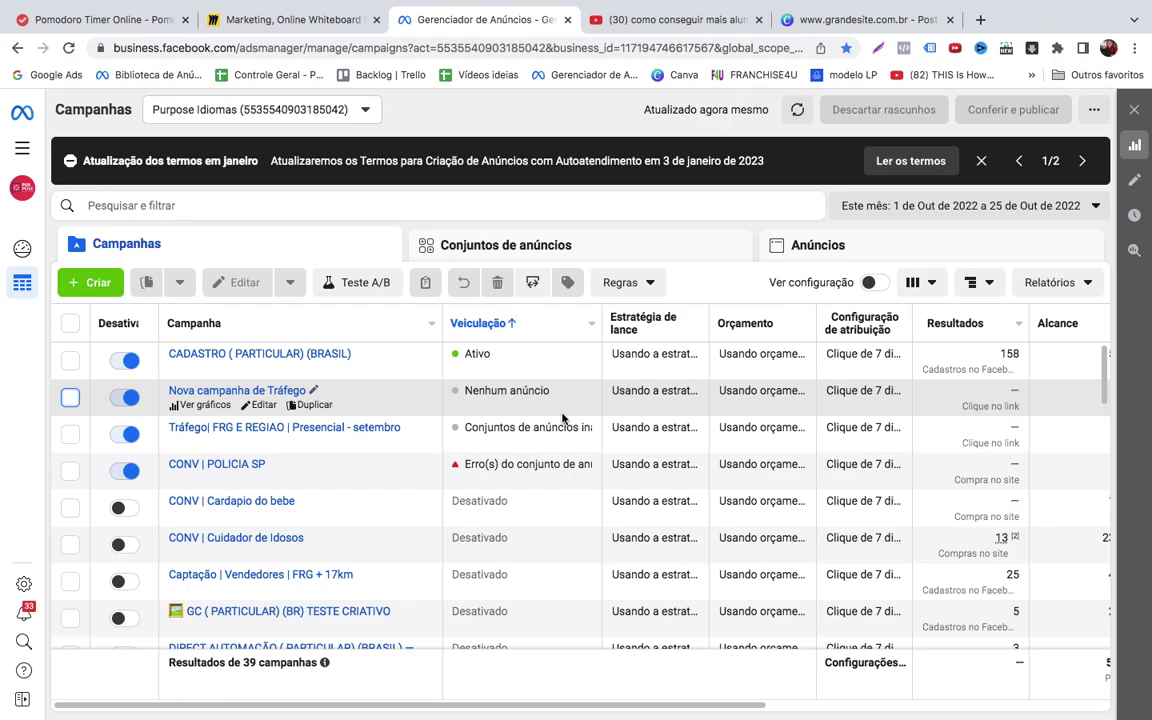
Create a new auction campaign with the Cadastros objective
left_click(90, 282)
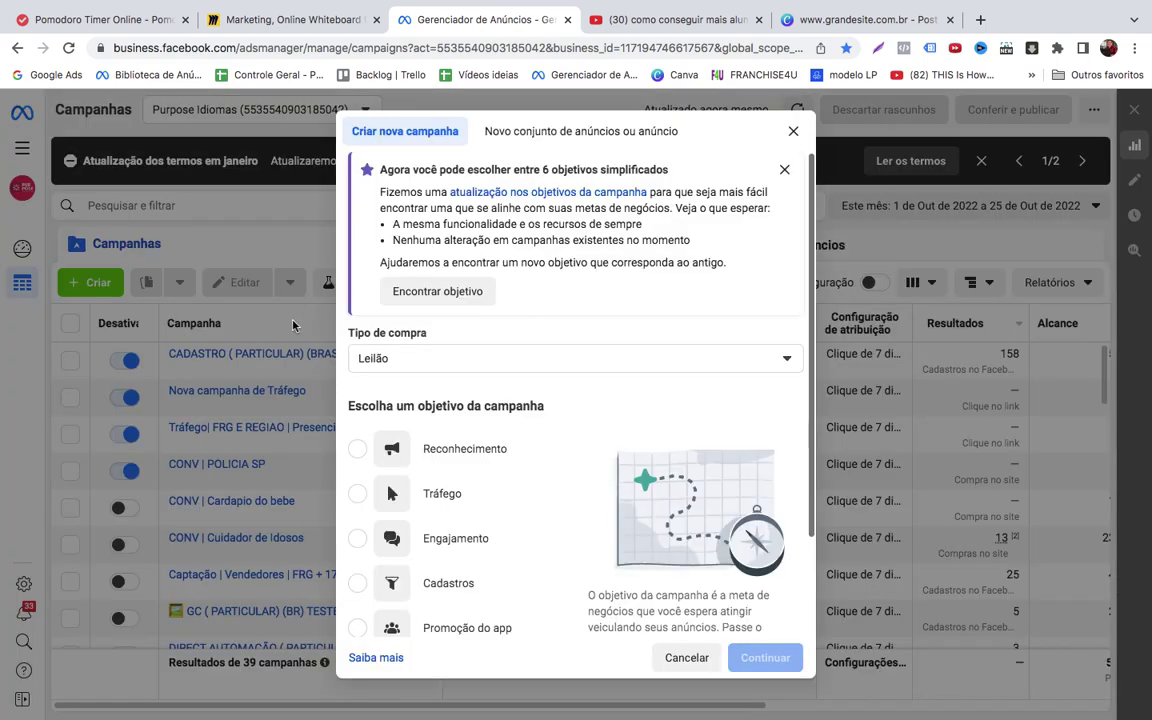
scroll(560, 429, "down", 2)
left_click(486, 466)
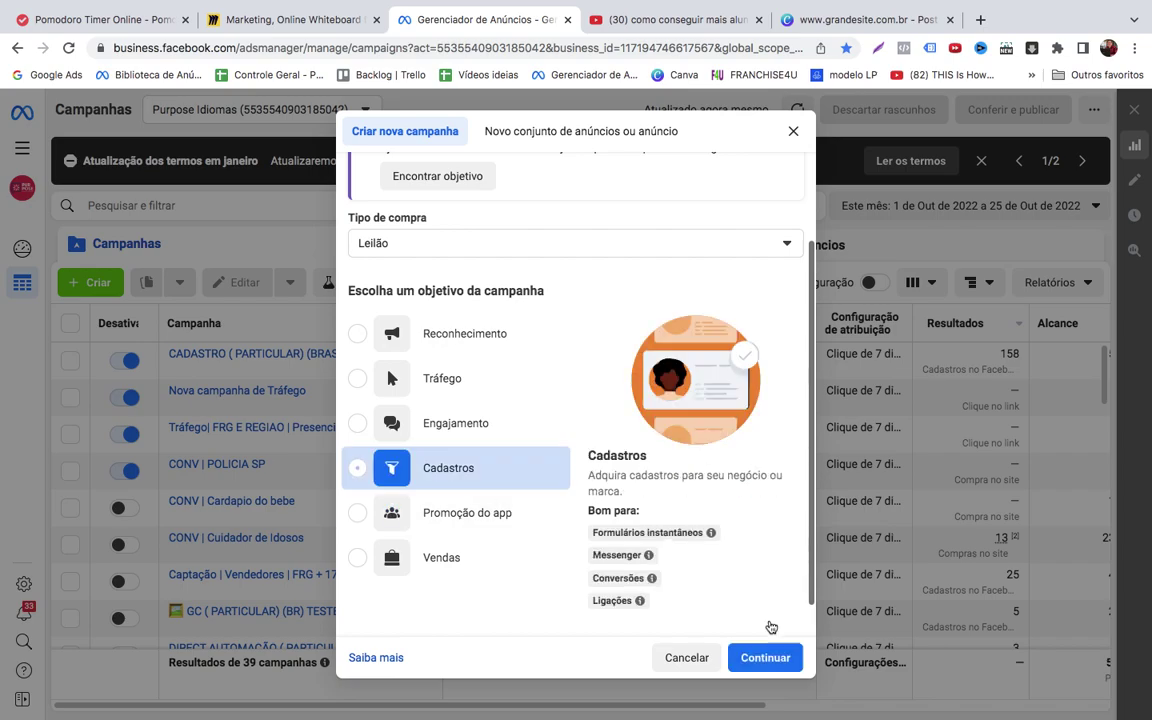
left_click(772, 660)
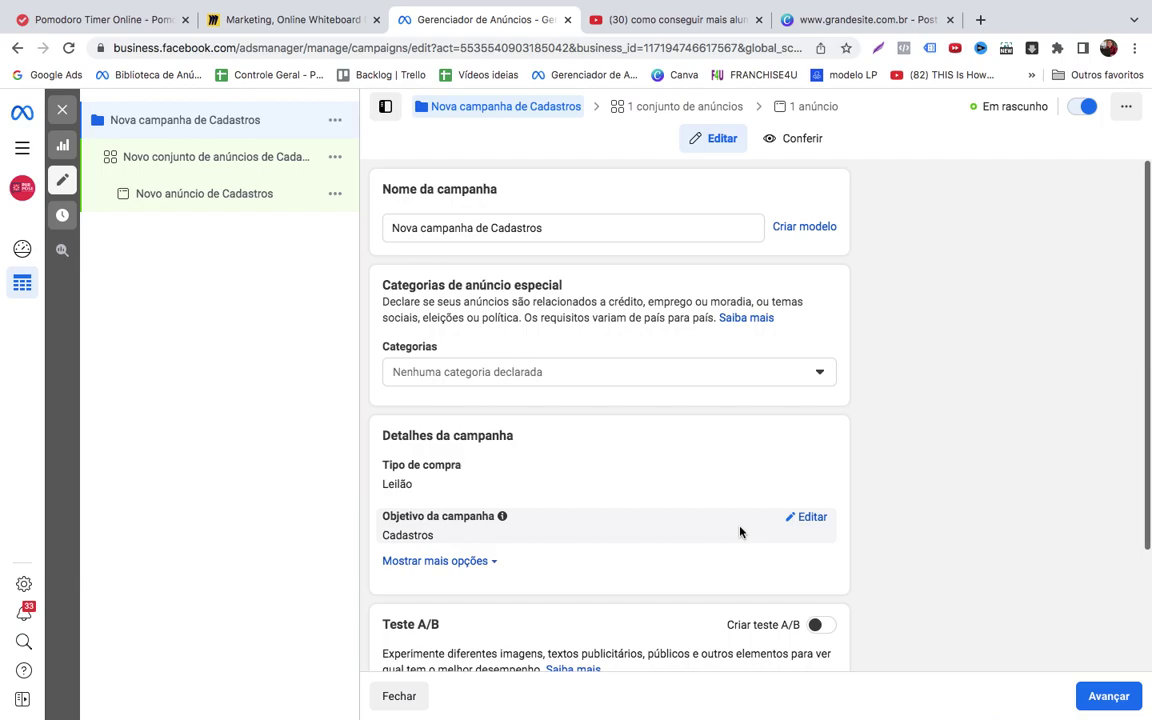
Review the new campaign's settings, keep the defaults, and continue to the ad set
scroll(740, 532, "down", 3)
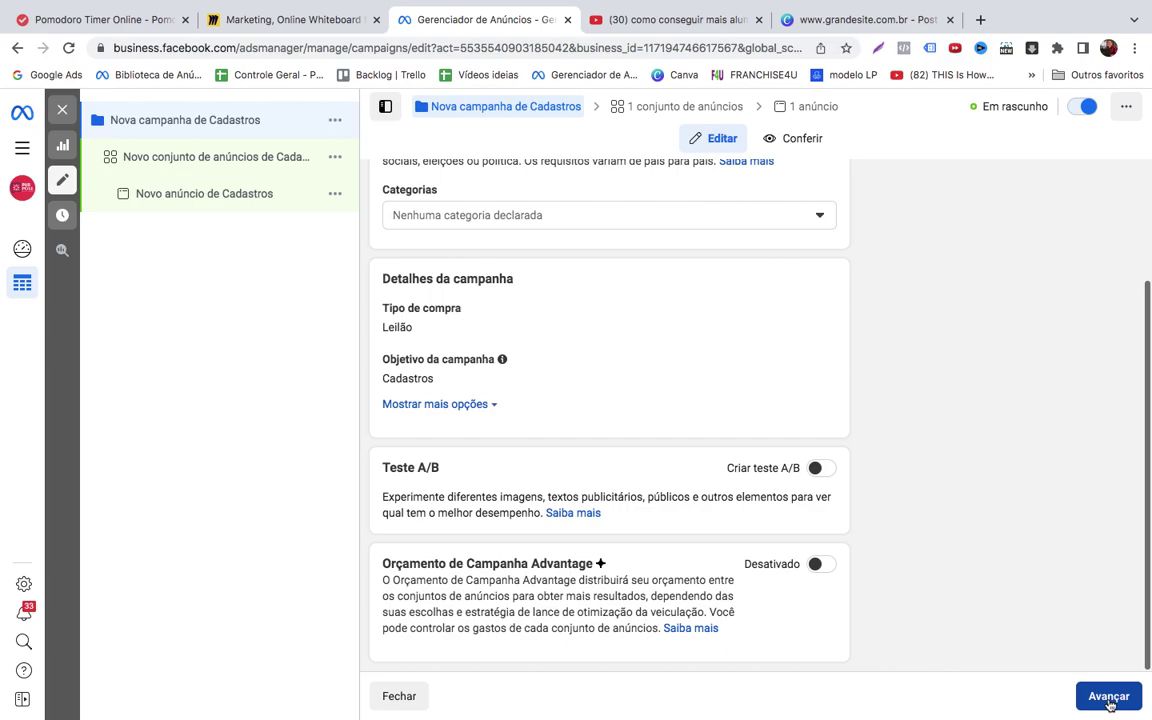
scroll(907, 455, "up", 3)
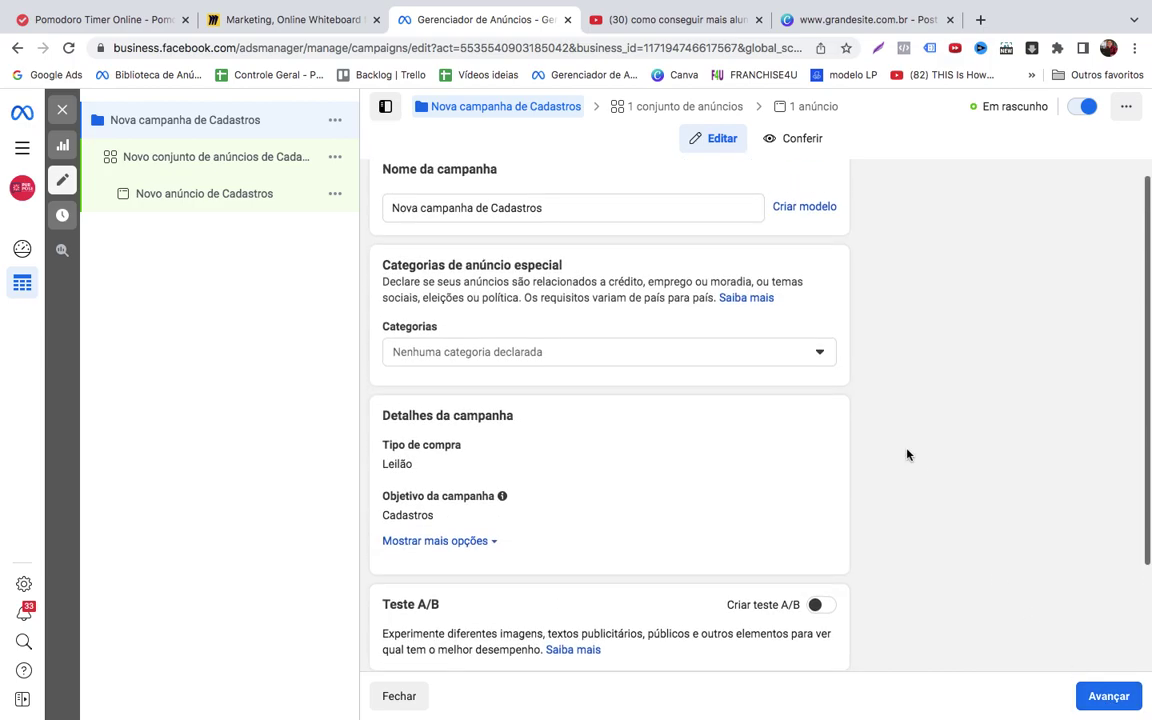
scroll(907, 455, "down", 3)
left_click(1108, 698)
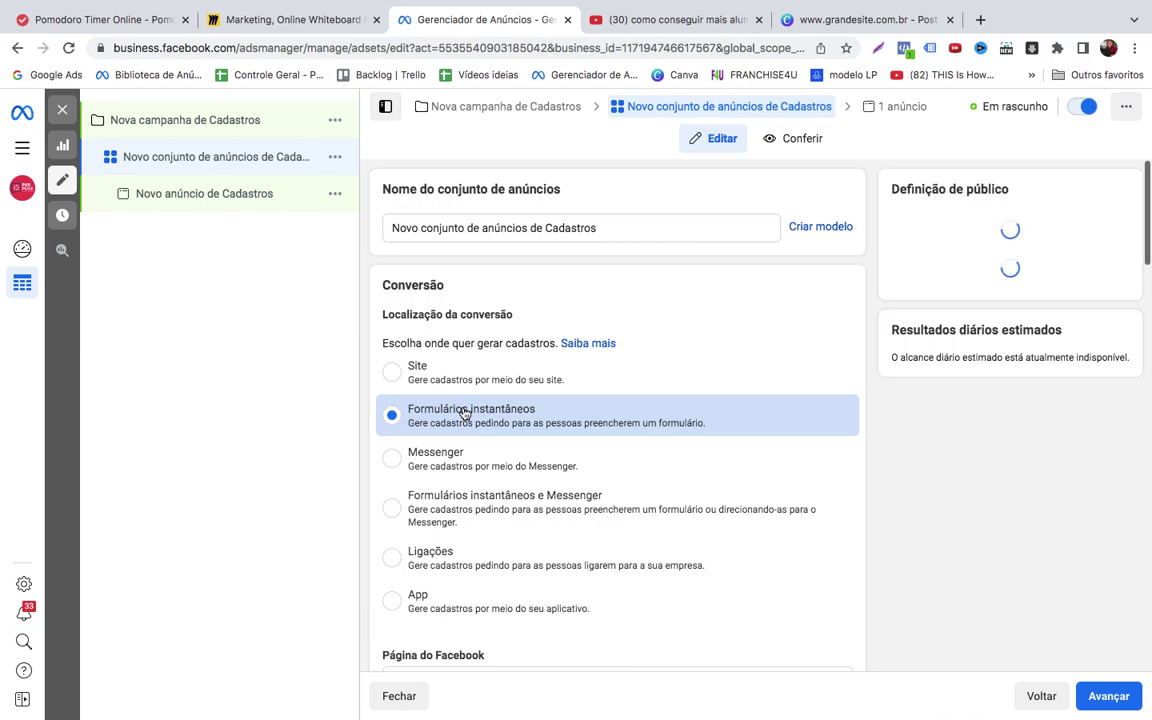
Examine the ad set's conversion location, Facebook page, dynamic creative, optimization, budget and schedule settings
scroll(465, 412, "down", 3)
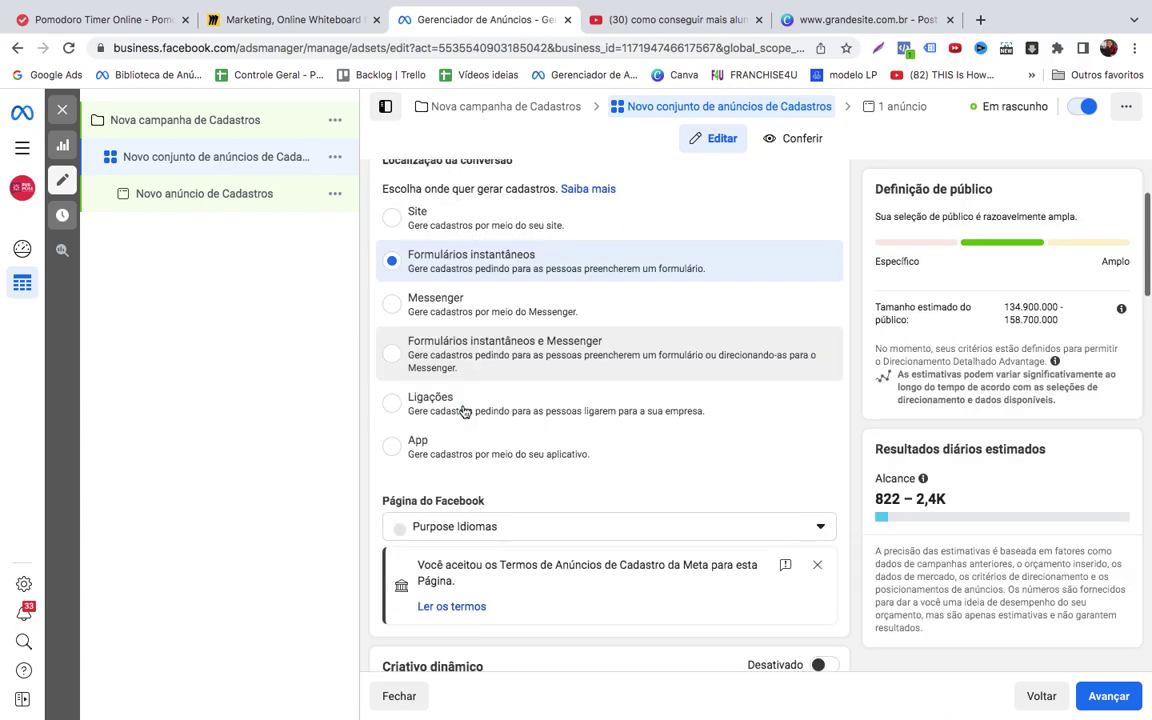
scroll(465, 412, "down", 2)
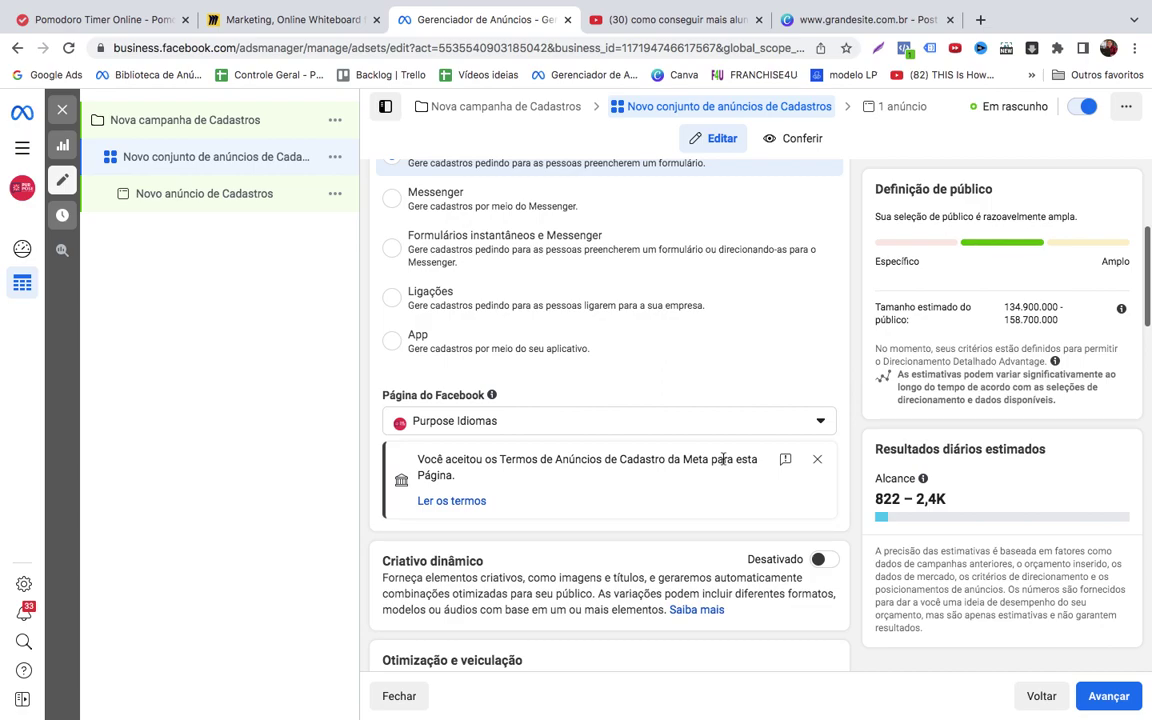
scroll(666, 516, "down", 2)
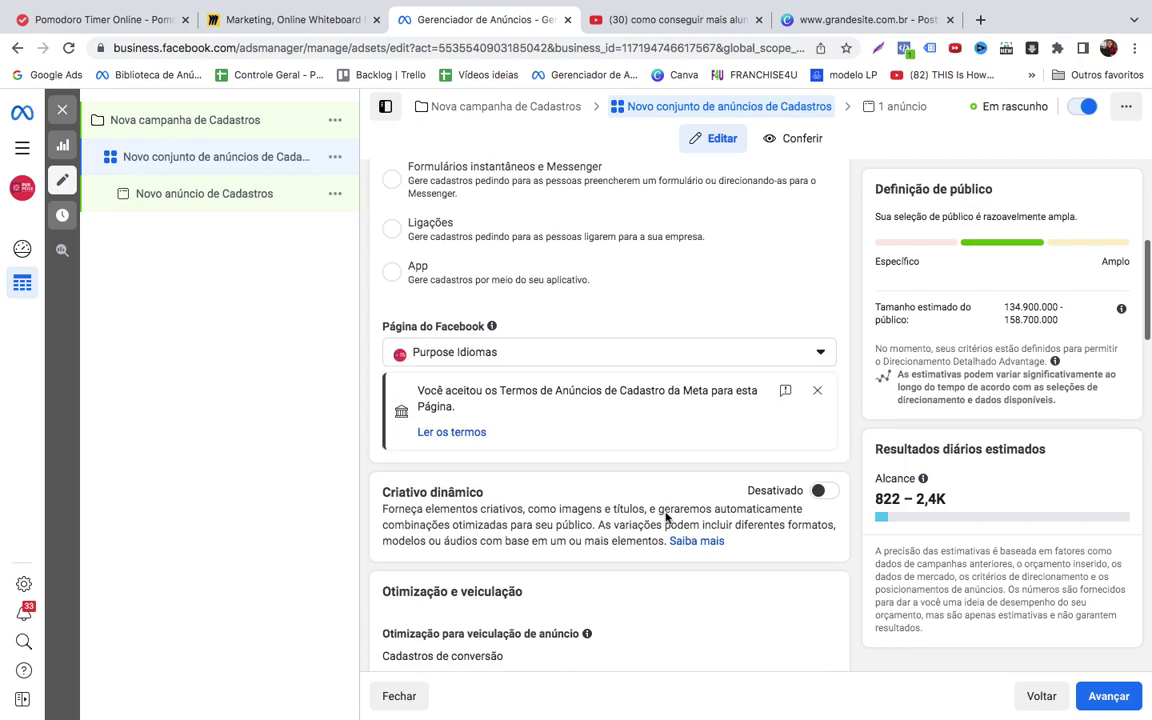
scroll(666, 513, "down", 3)
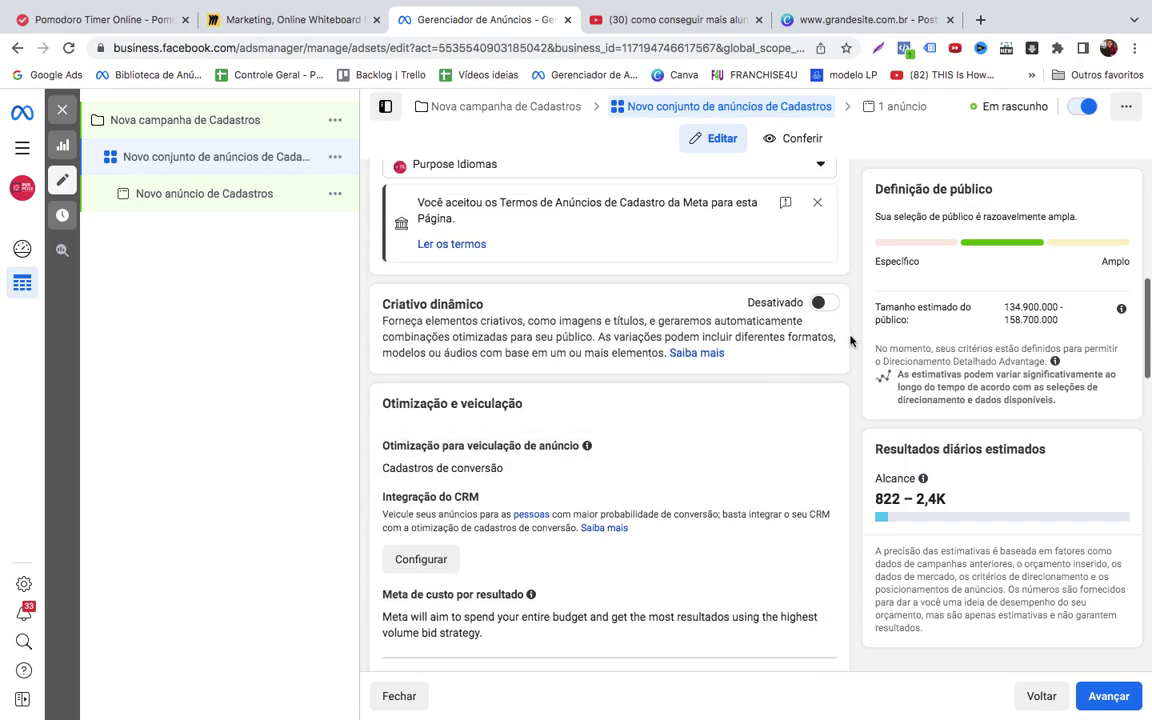
scroll(758, 485, "down", 2)
scroll(758, 485, "down", 1)
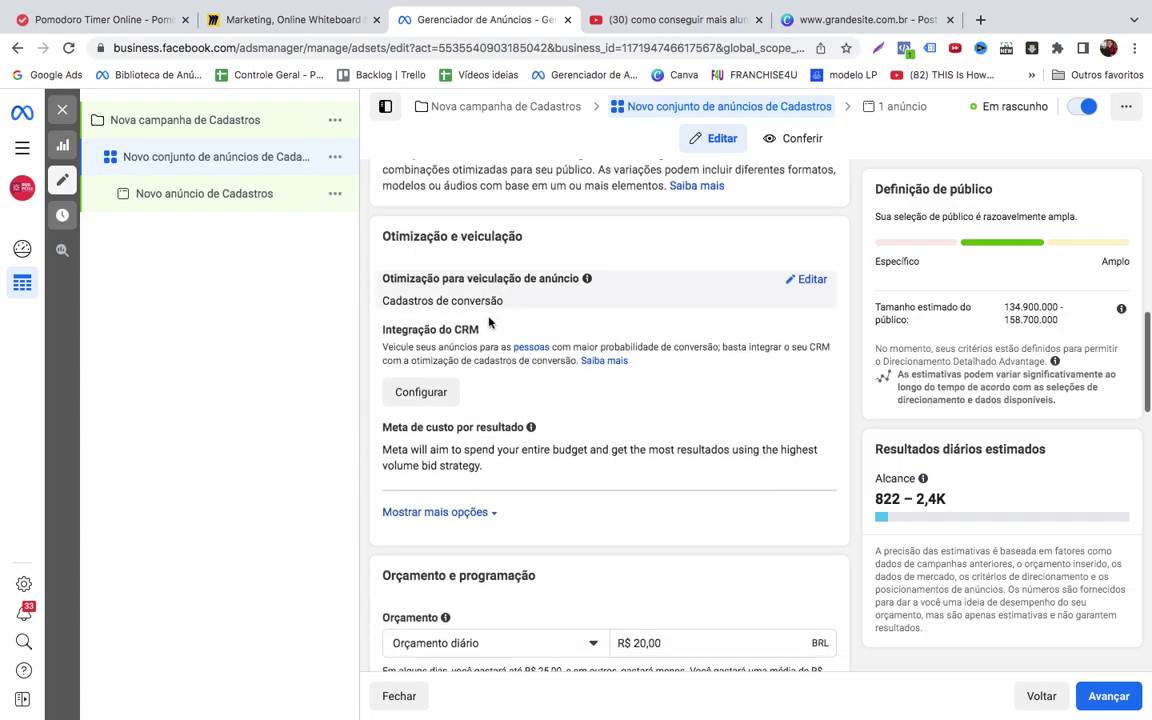
scroll(478, 466, "down", 3)
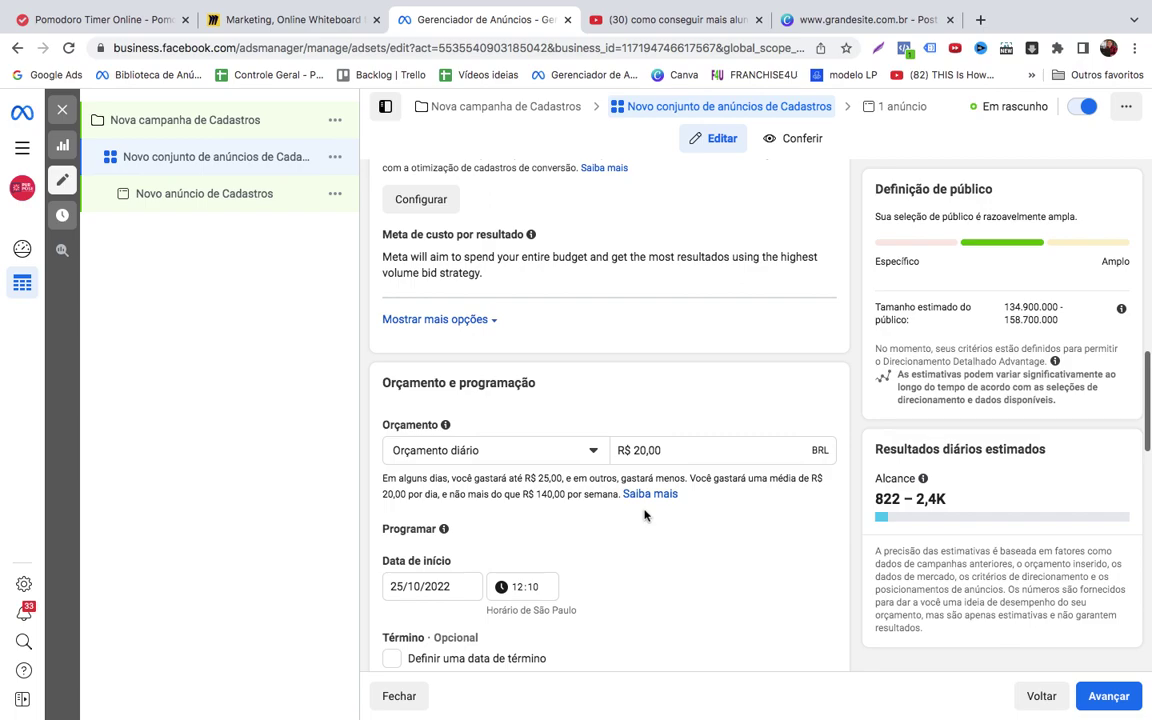
scroll(644, 515, "down", 2)
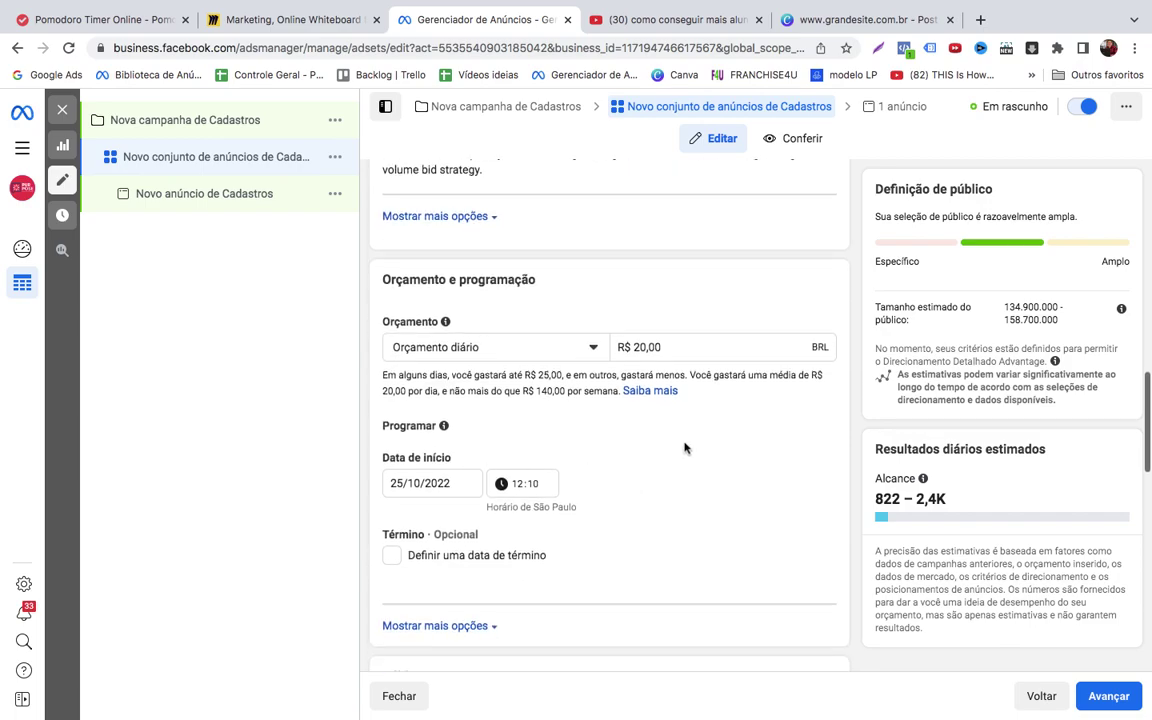
scroll(684, 447, "down", 3)
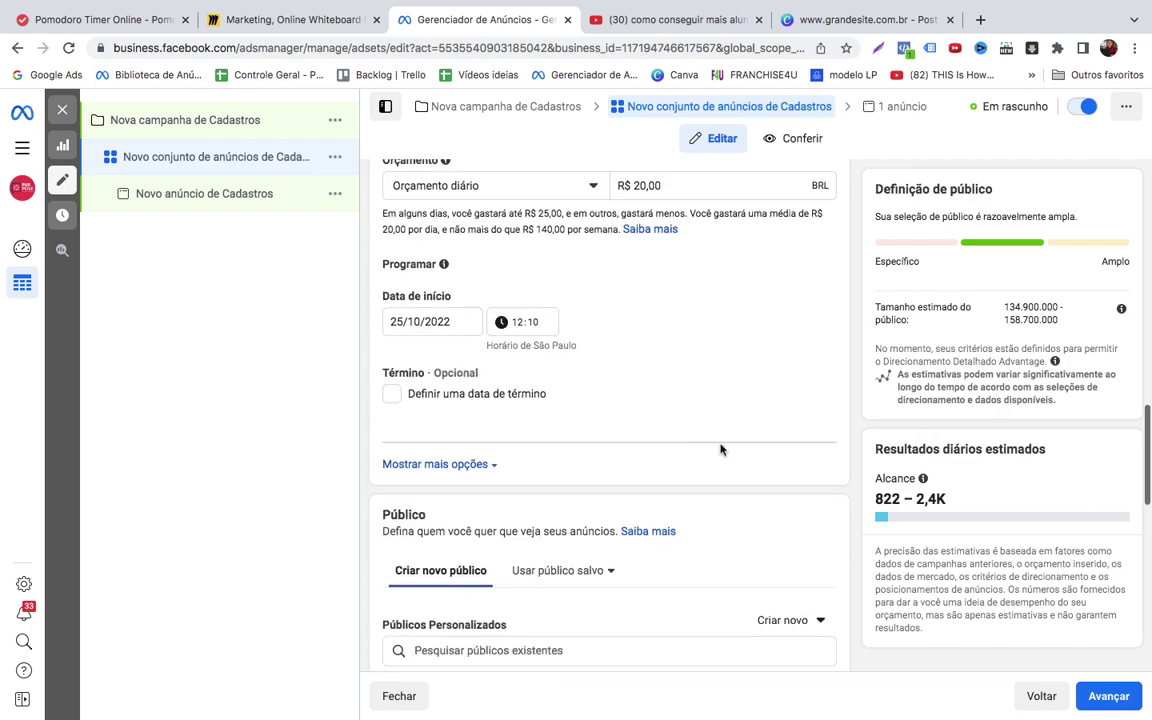
scroll(720, 447, "down", 3)
scroll(690, 430, "down", 2)
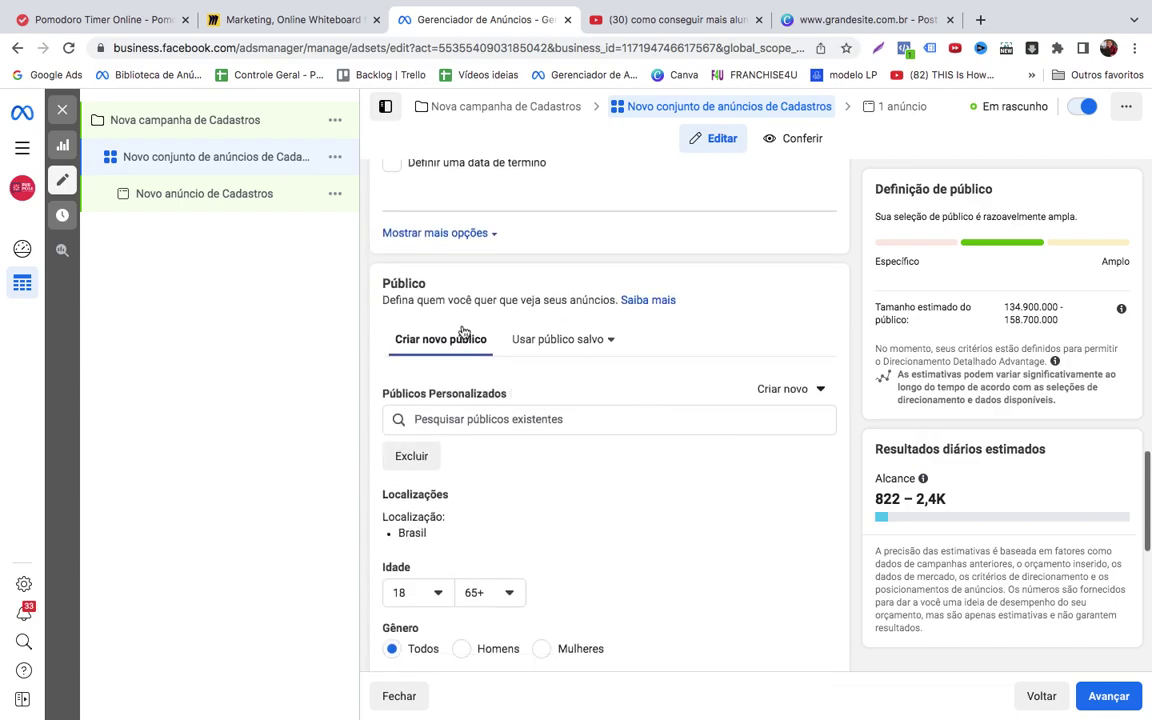
Change the audience location from Brasil to the city of Curitiba, Paraná
scroll(571, 540, "down", 2)
scroll(590, 520, "down", 2)
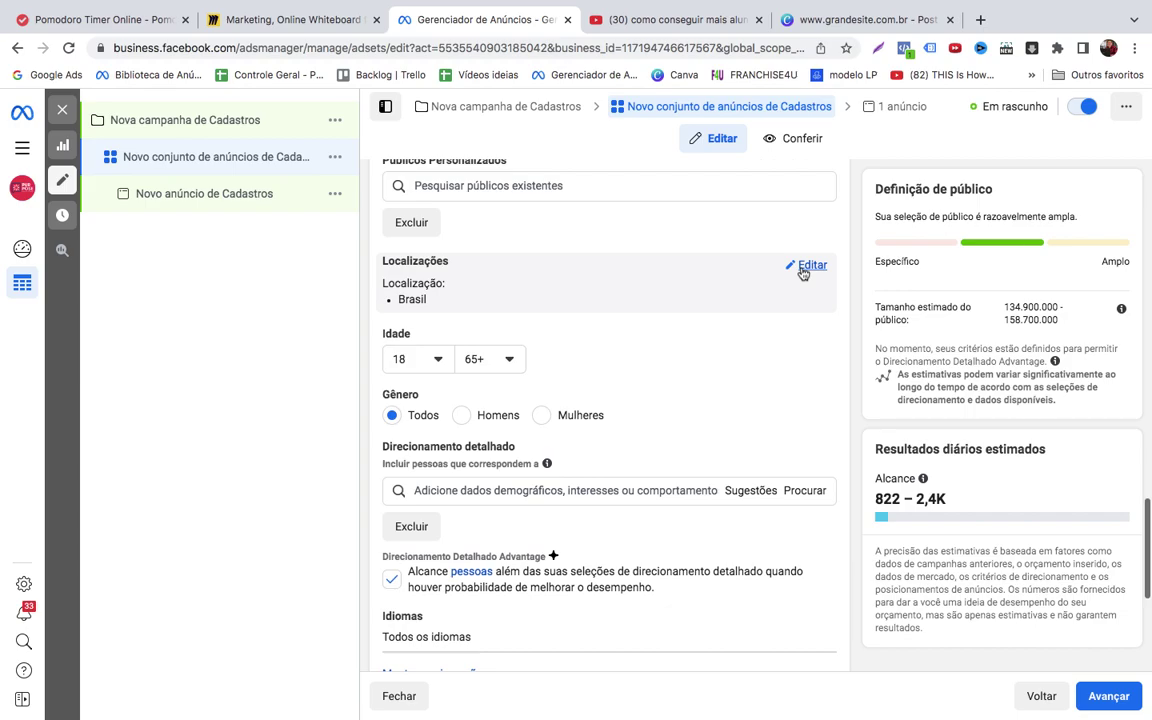
left_click(803, 268)
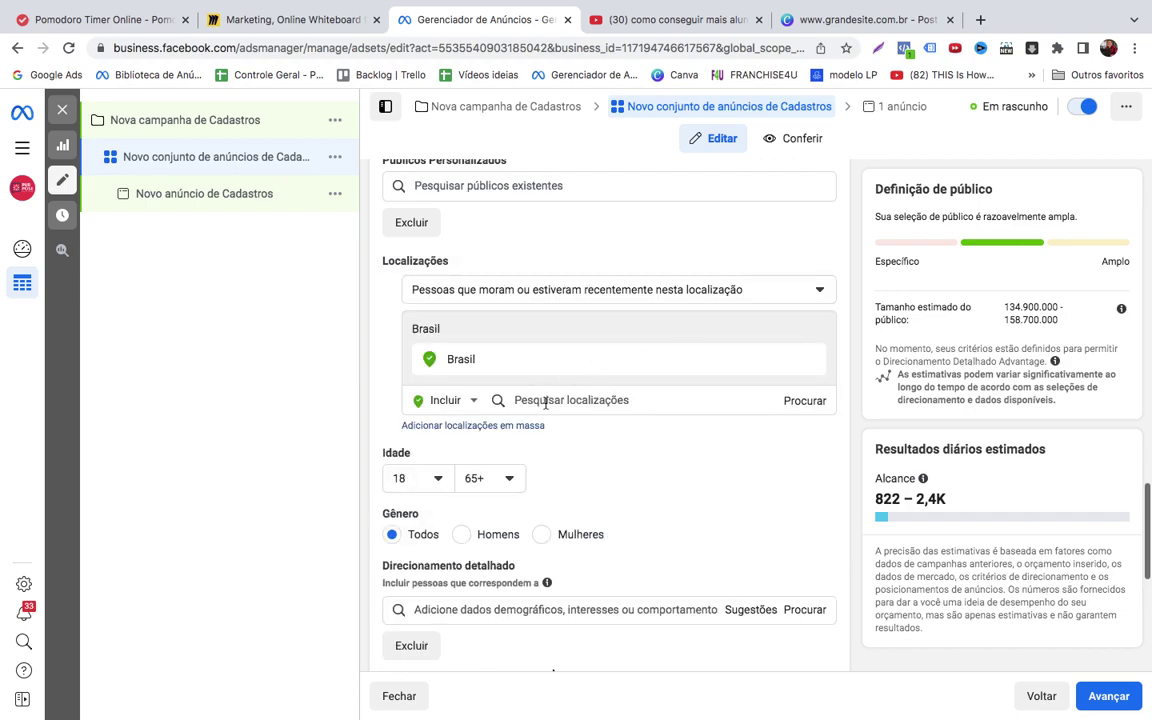
left_click(545, 401)
type("CURITIBA")
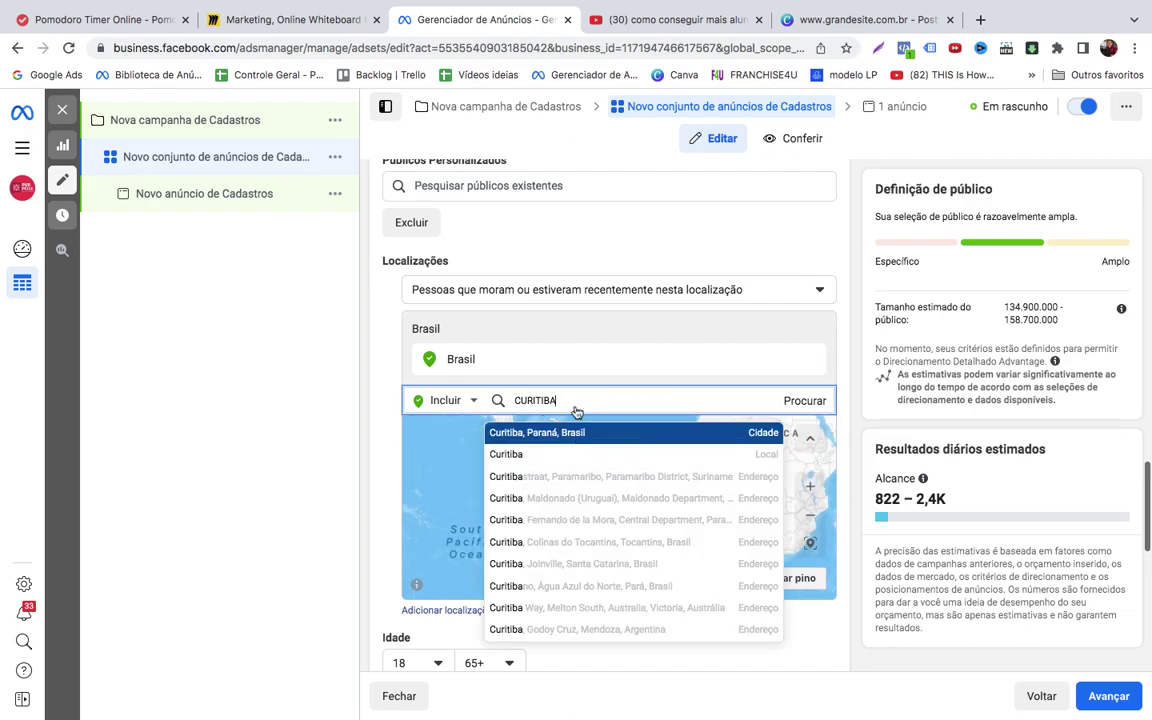
left_click(580, 435)
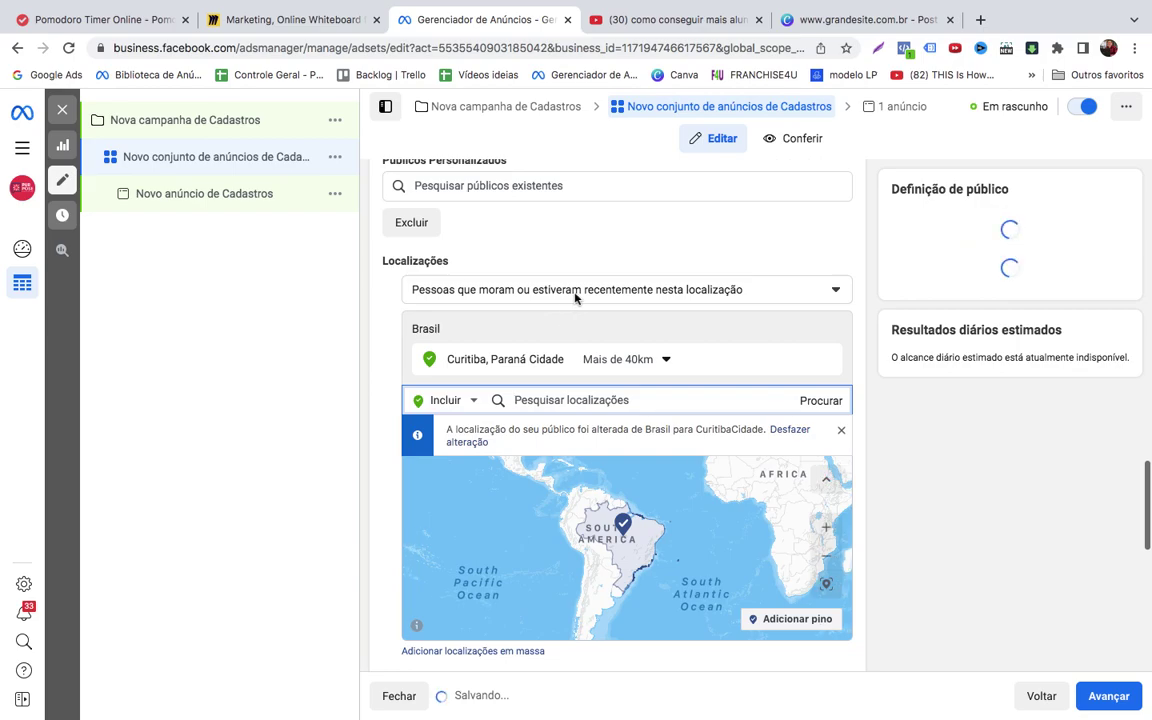
Restrict the Curitiba targeting to "Pessoas que moram nessa localização" and "Apenas a cidade atual"
left_click(575, 292)
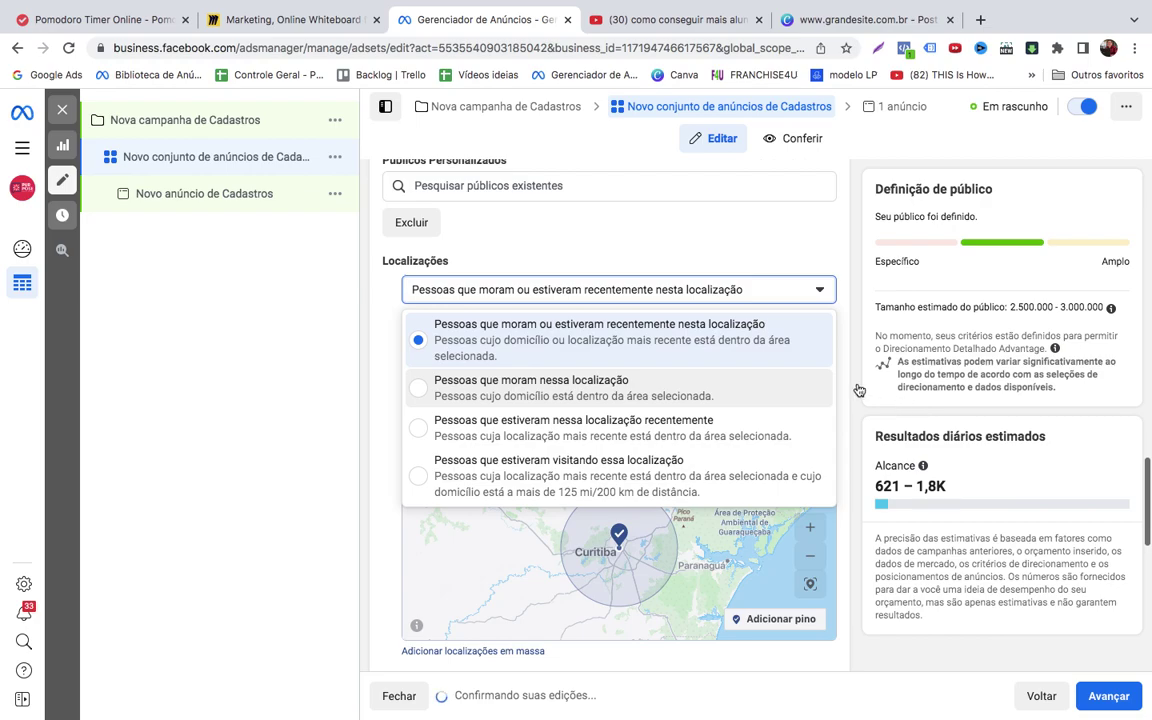
key("Return")
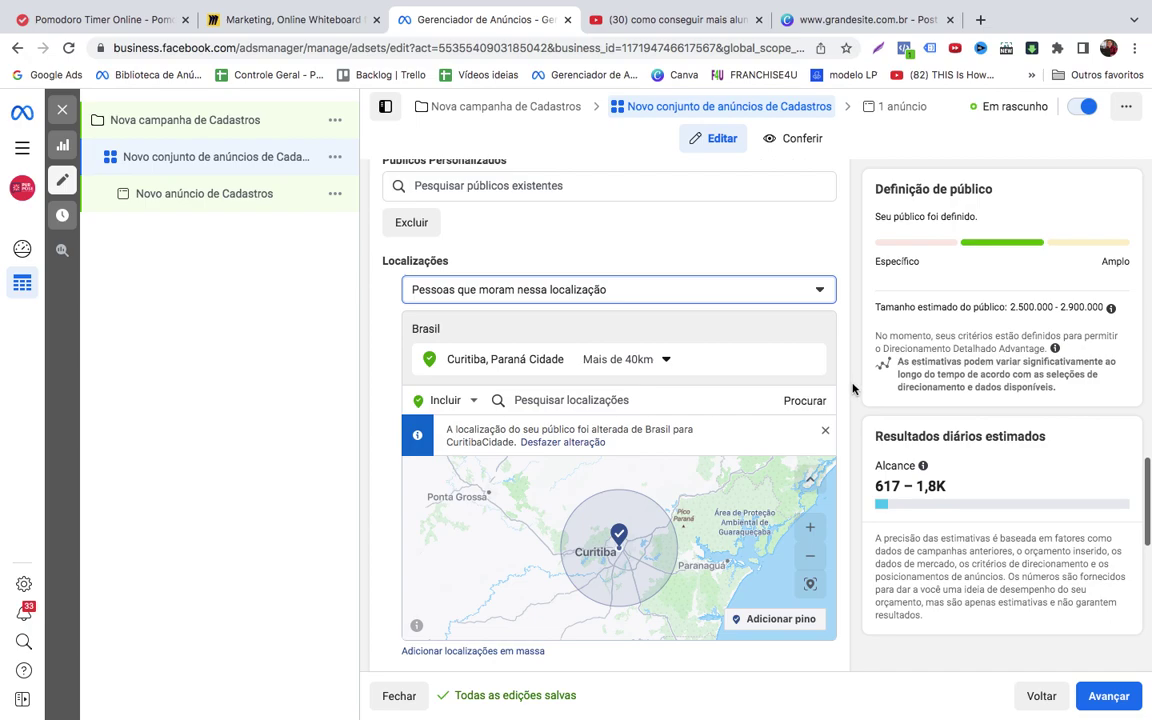
left_click(662, 360)
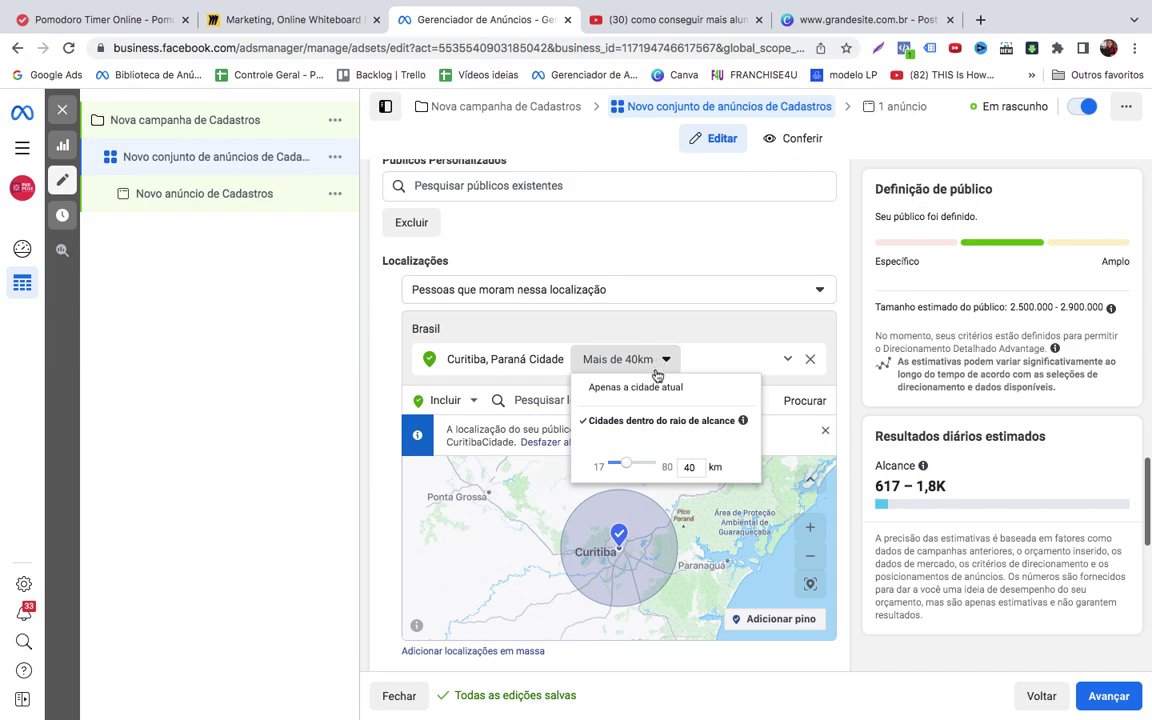
left_click(765, 388)
Set the audience's maximum age to 30
scroll(828, 380, "down", 1)
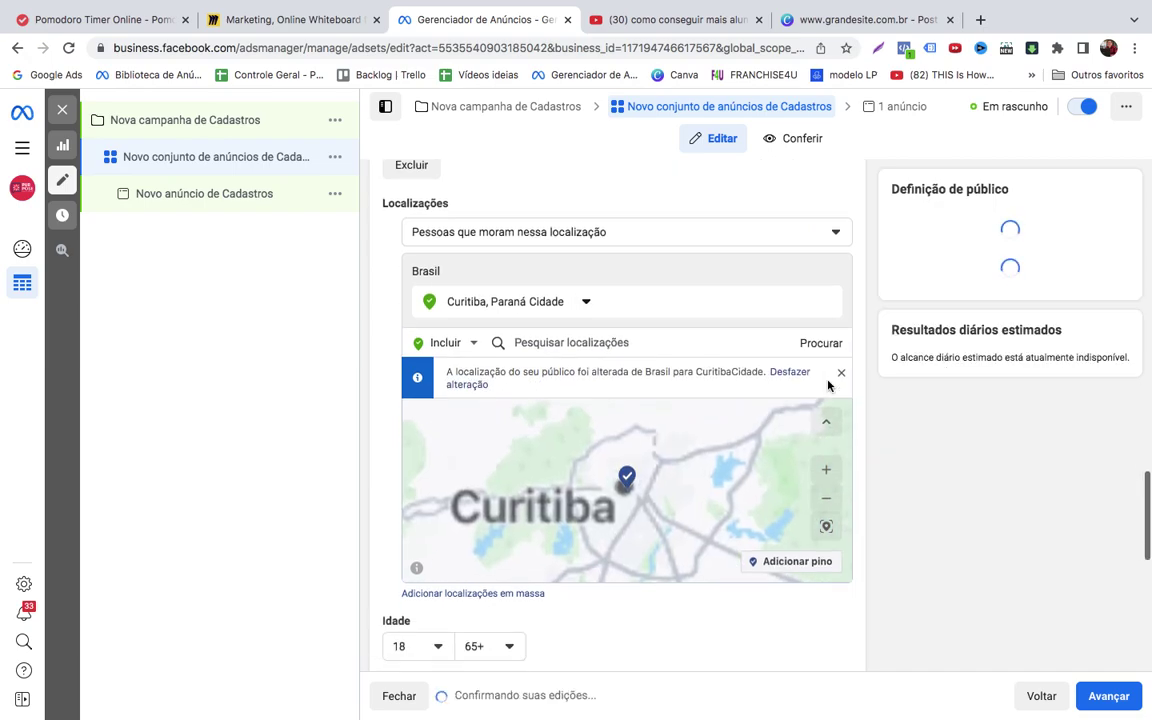
scroll(828, 385, "down", 2)
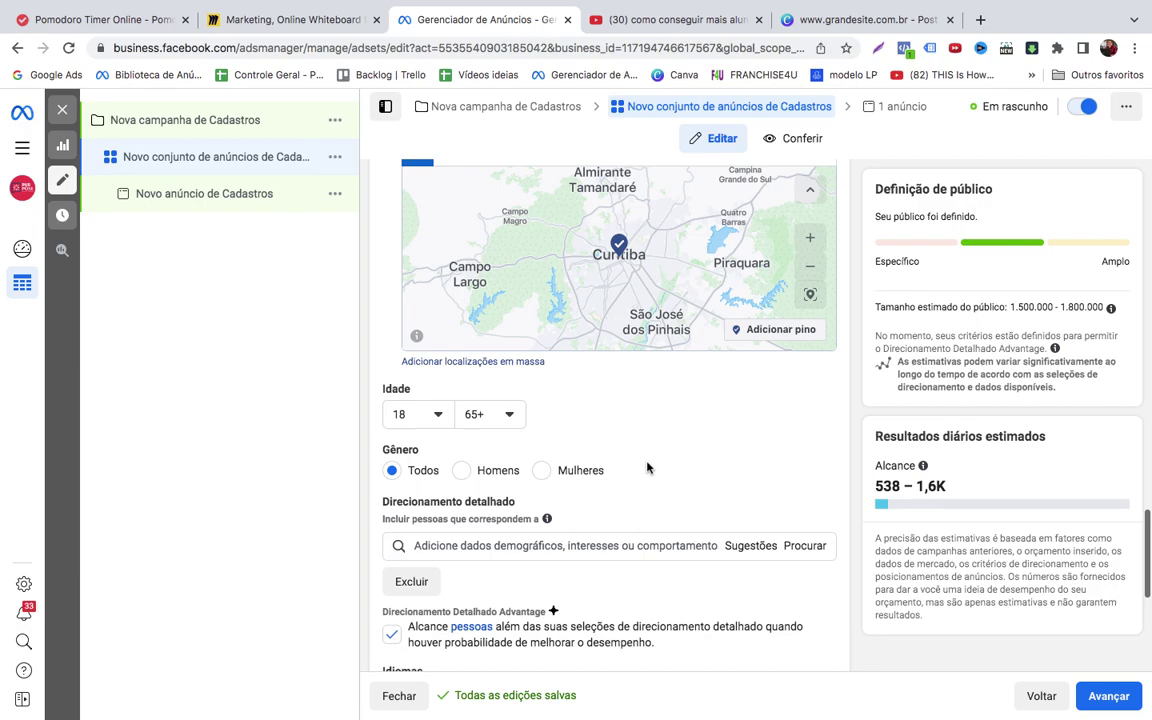
left_click(425, 414)
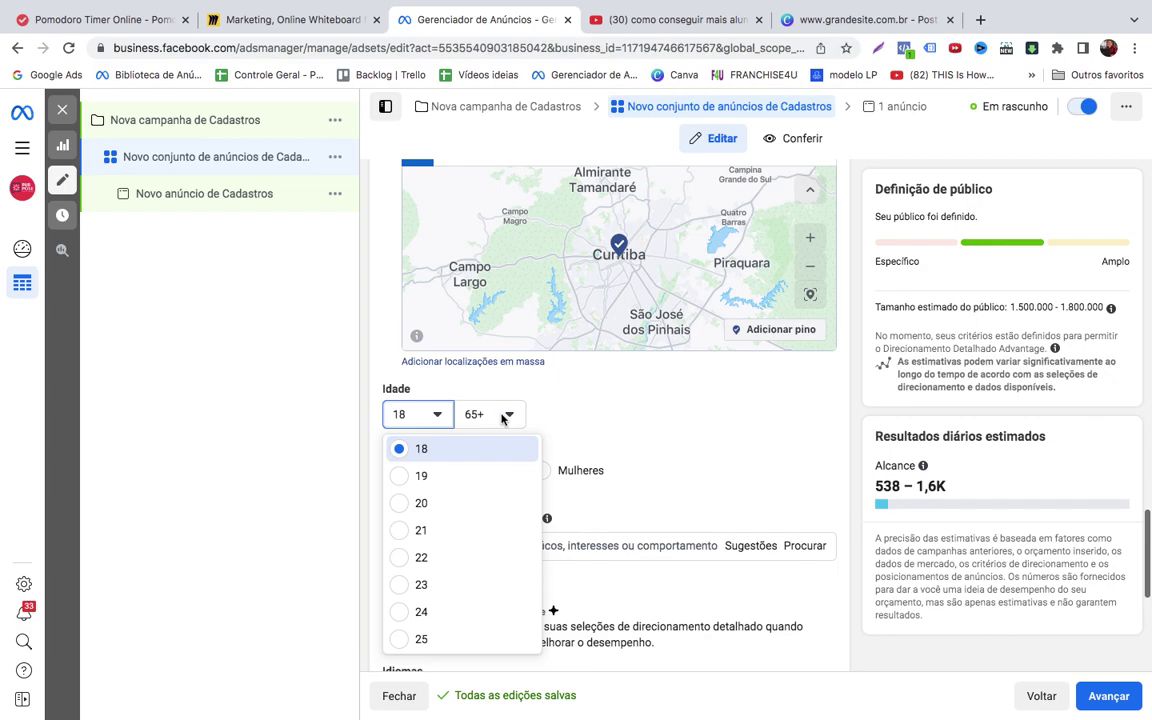
left_click(505, 415)
scroll(548, 519, "up", 3)
scroll(549, 520, "up", 6)
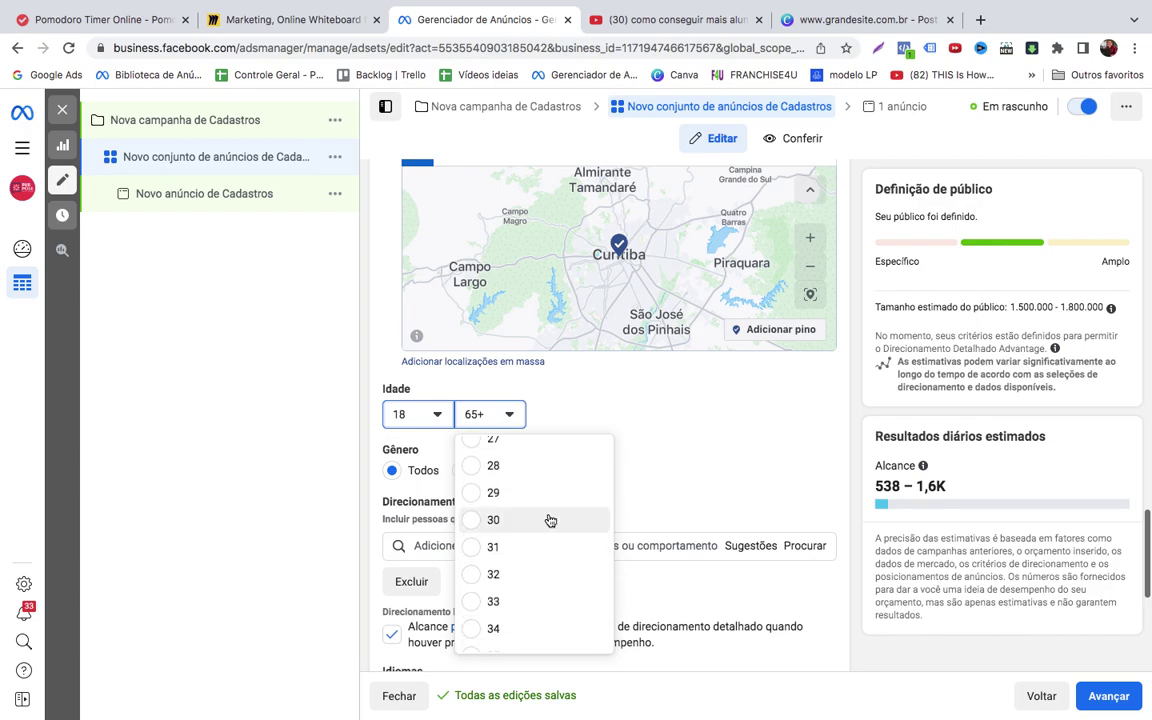
left_click(549, 520)
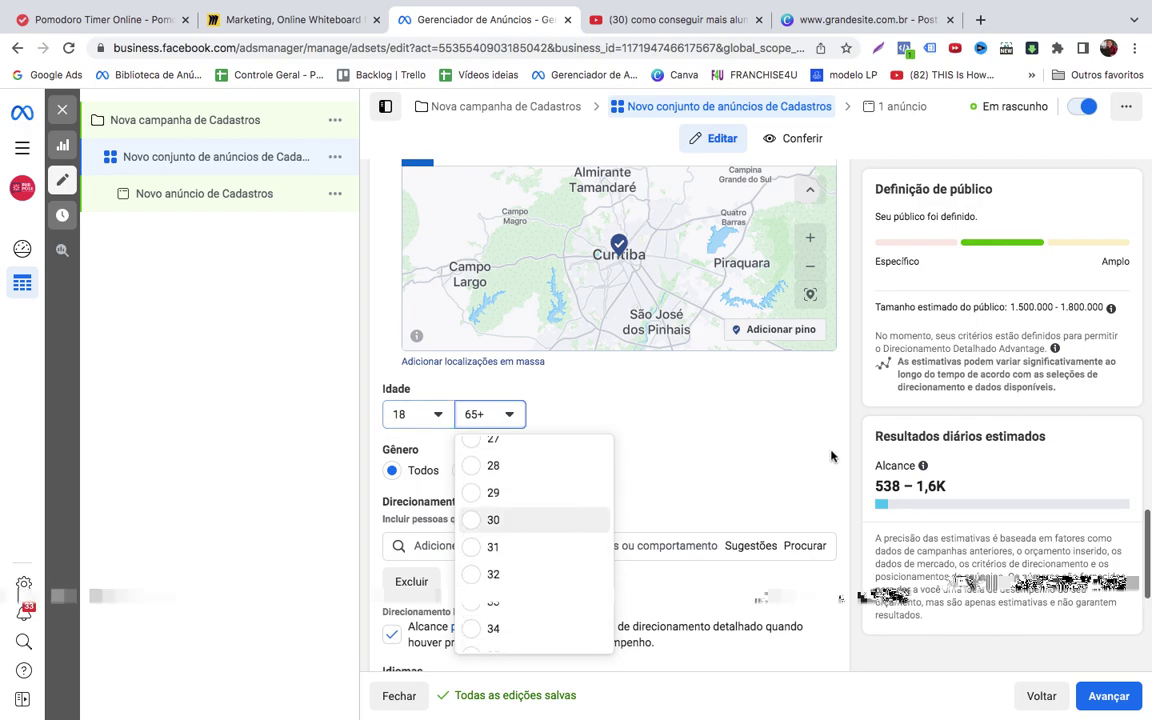
Turn off Direcionamento Detalhado Advantage for the audience and check the estimated audience size
scroll(895, 487, "down", 3)
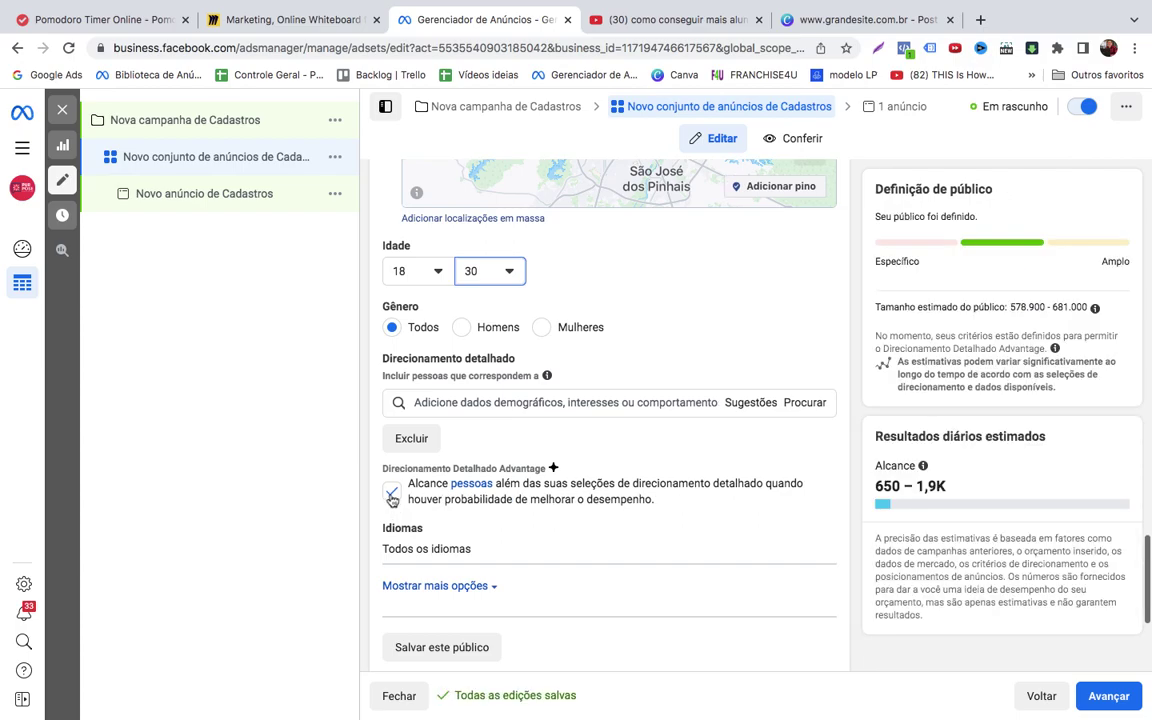
left_click(392, 500)
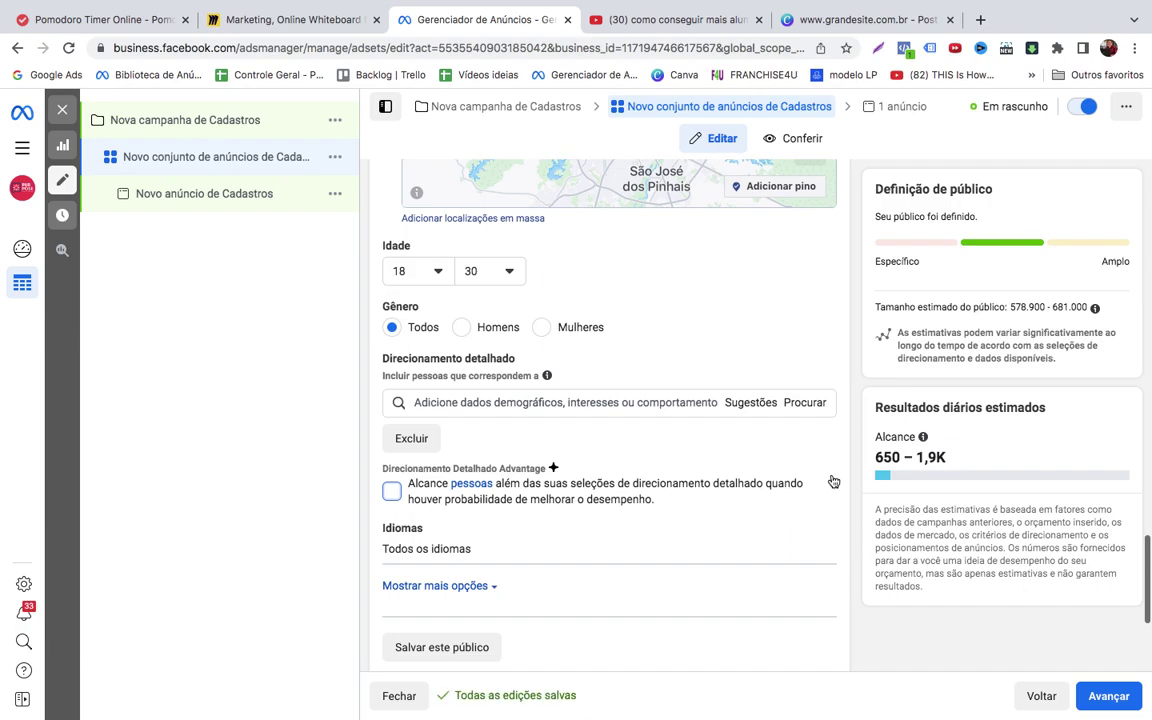
left_click_drag(1016, 307, 1093, 311)
Browse the detailed targeting categories down to Dados demográficos > Formação > Nível educacional and examine the education level options
left_click(655, 402)
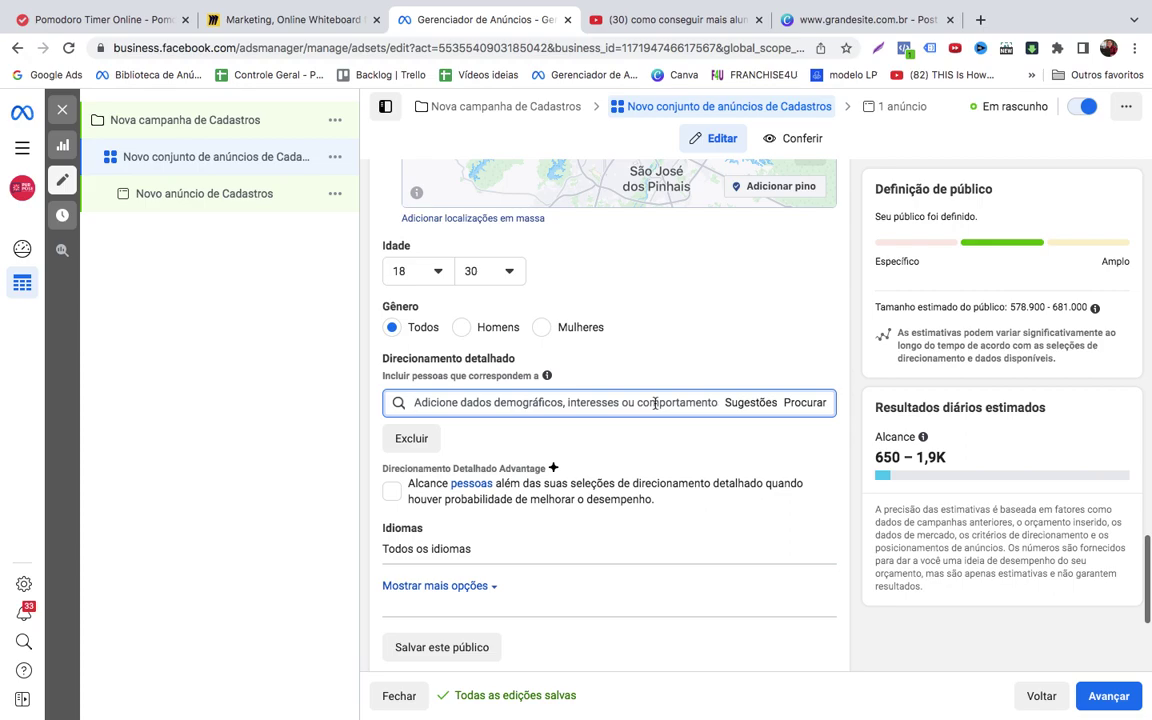
left_click(797, 403)
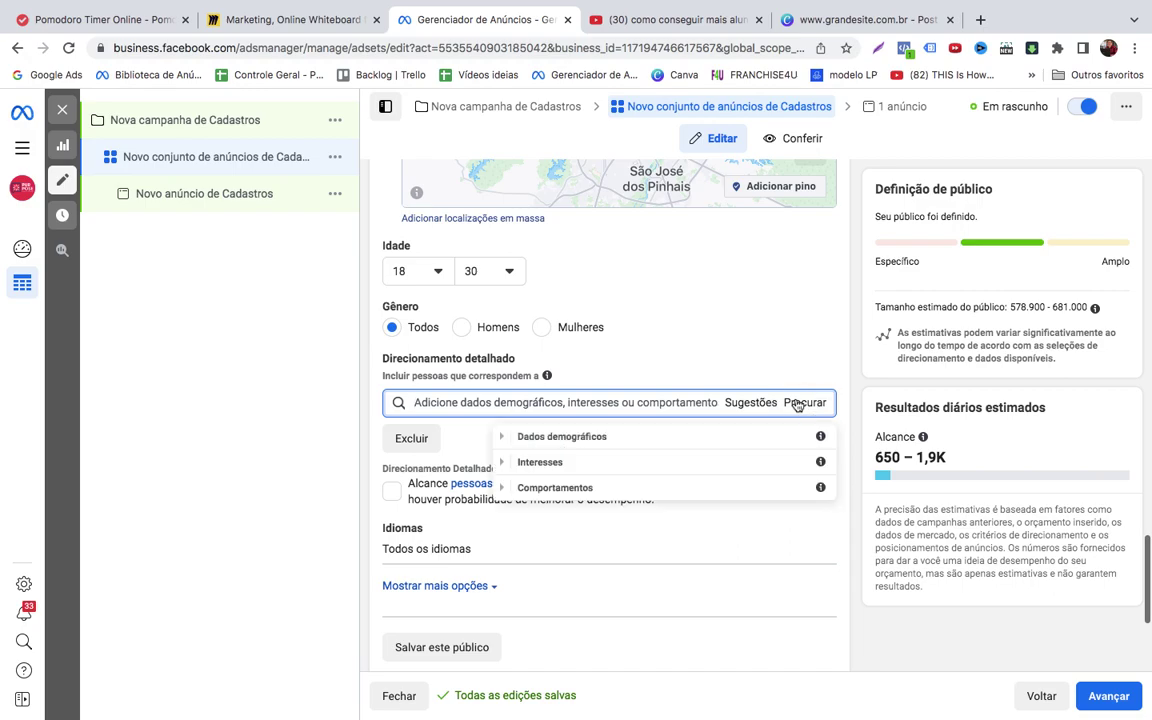
left_click(704, 442)
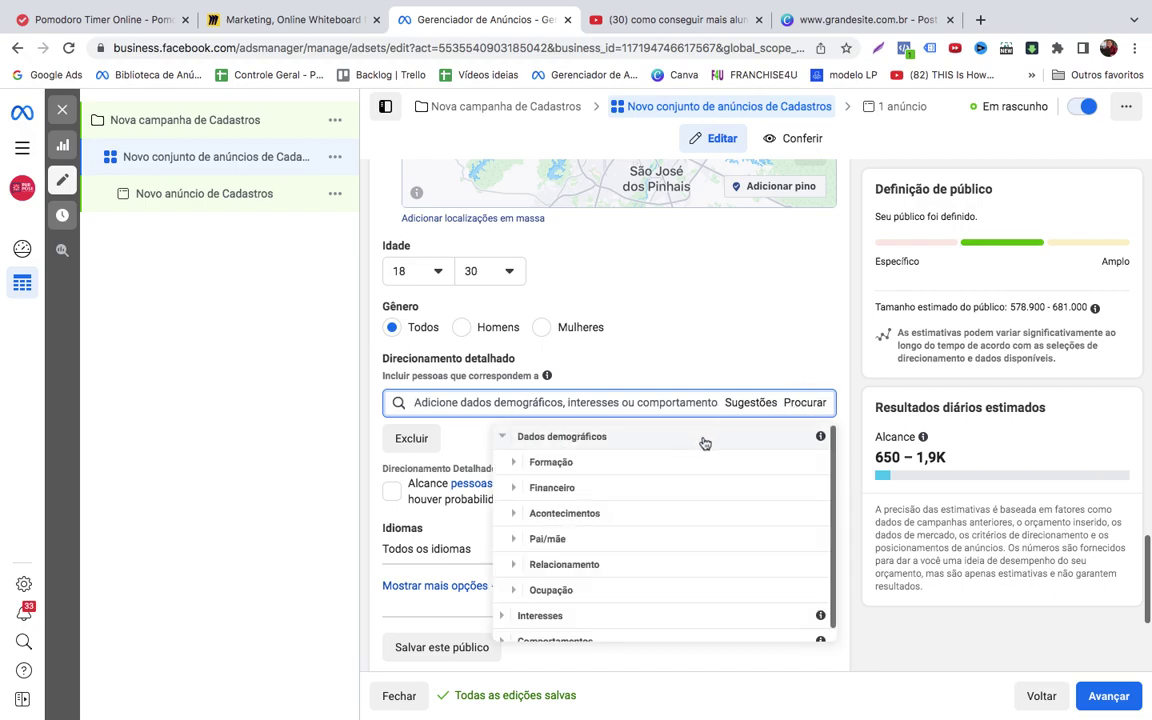
left_click(686, 461)
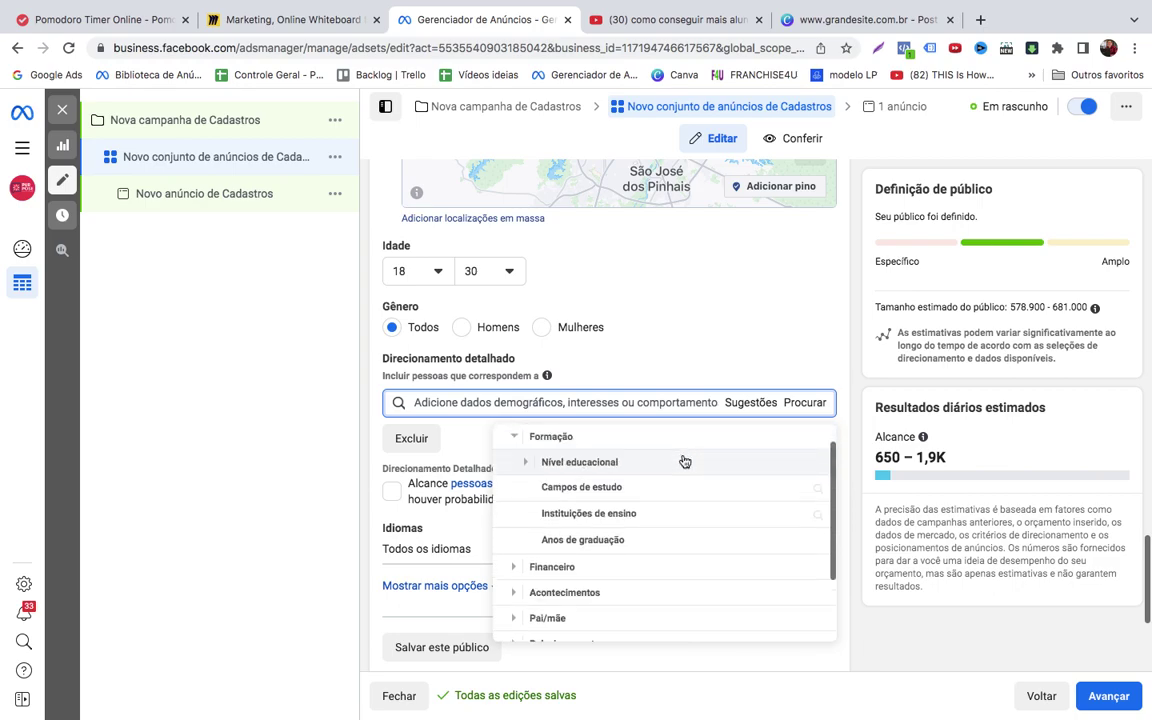
left_click(684, 461)
mouse_move(692, 566)
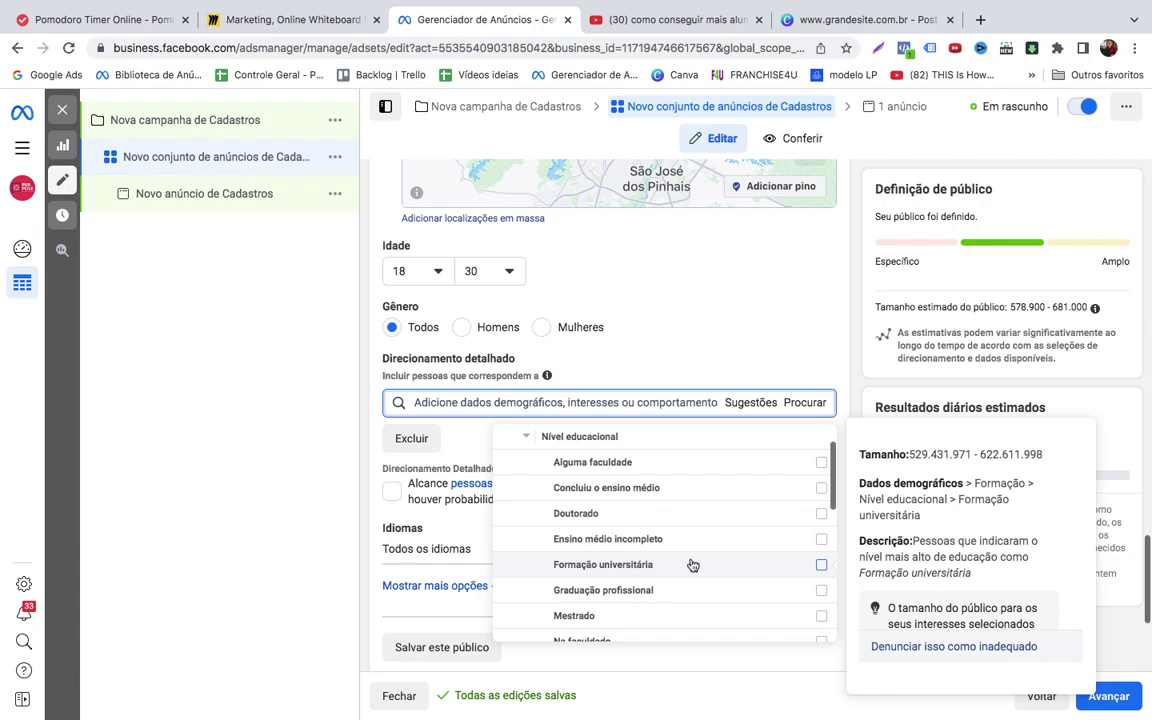
scroll(692, 566, "down", 3)
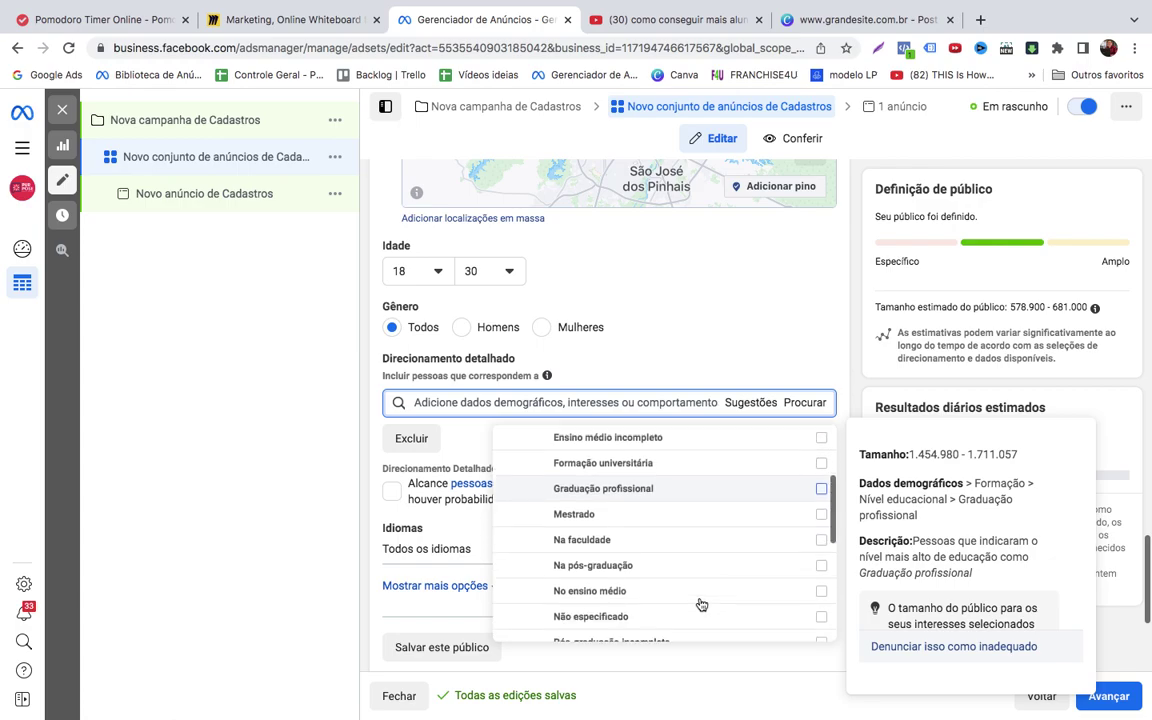
scroll(701, 550, "down", 1)
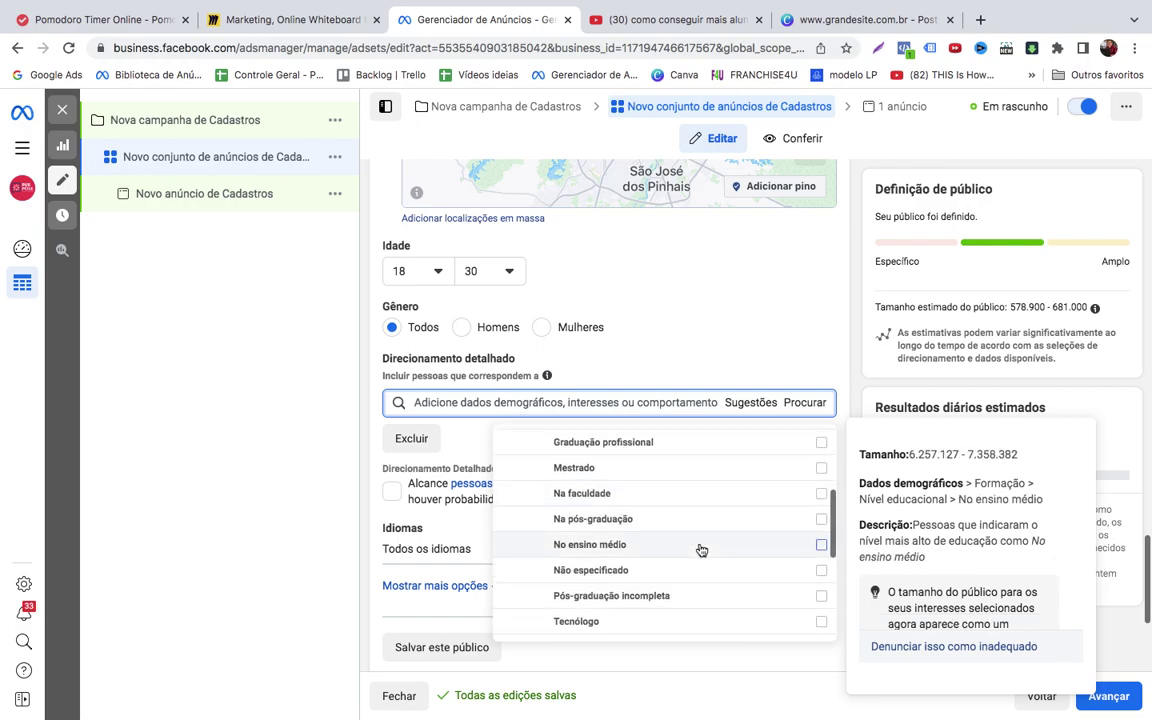
Search detailed targeting for "FACULDADE" and add the interest "faculdade" with the lowercase name
left_click(558, 402)
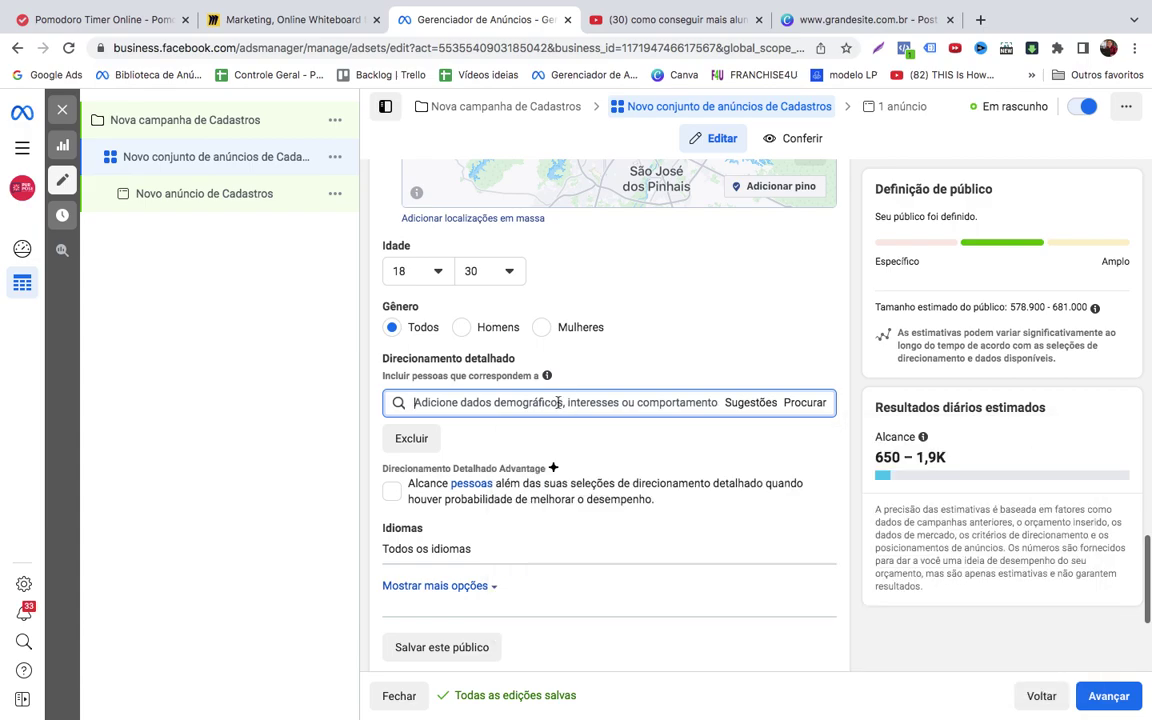
type("FACUL")
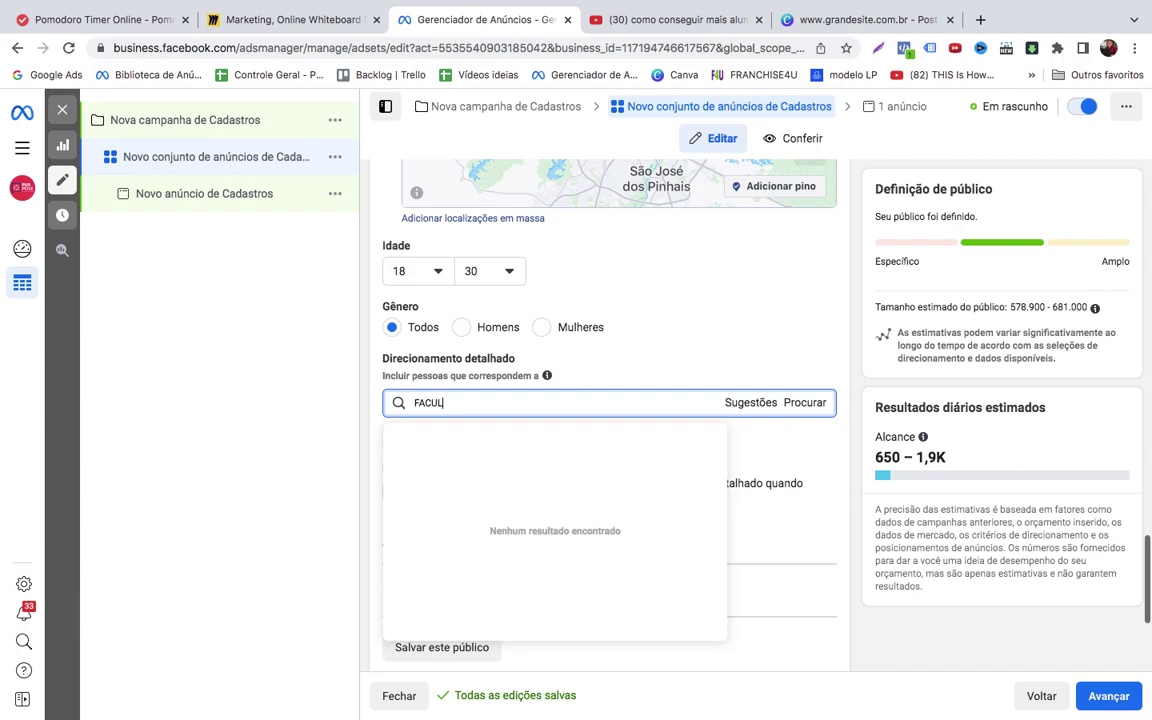
type("DADE")
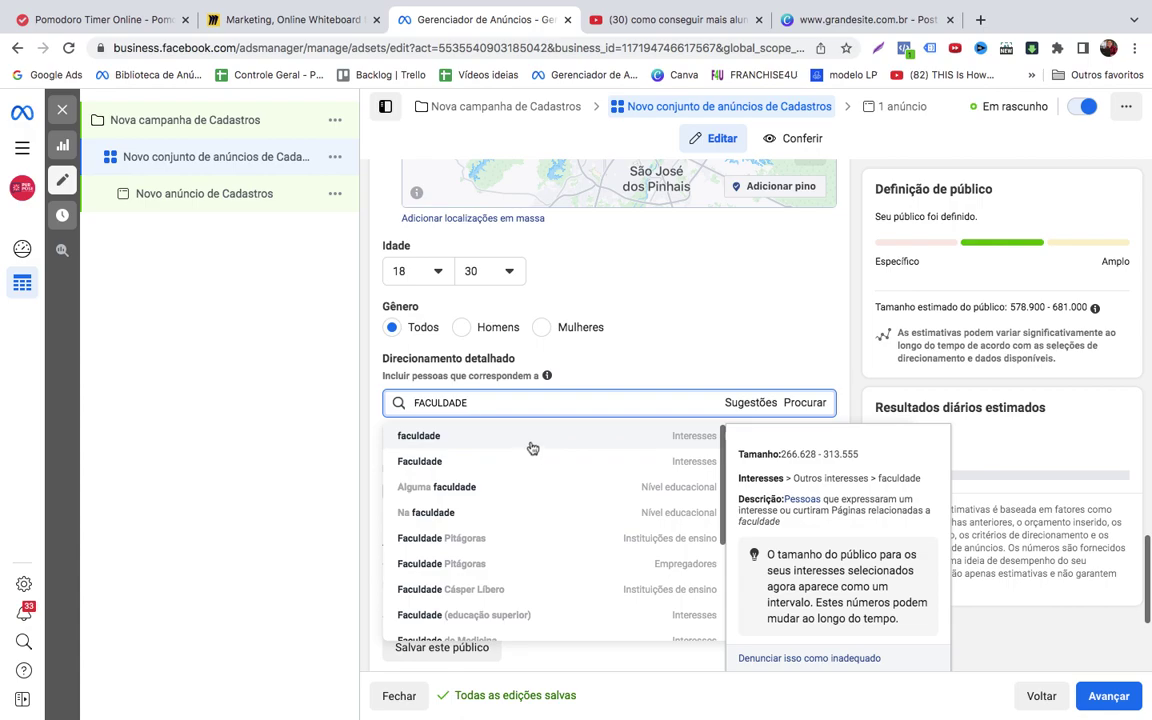
left_click(530, 445)
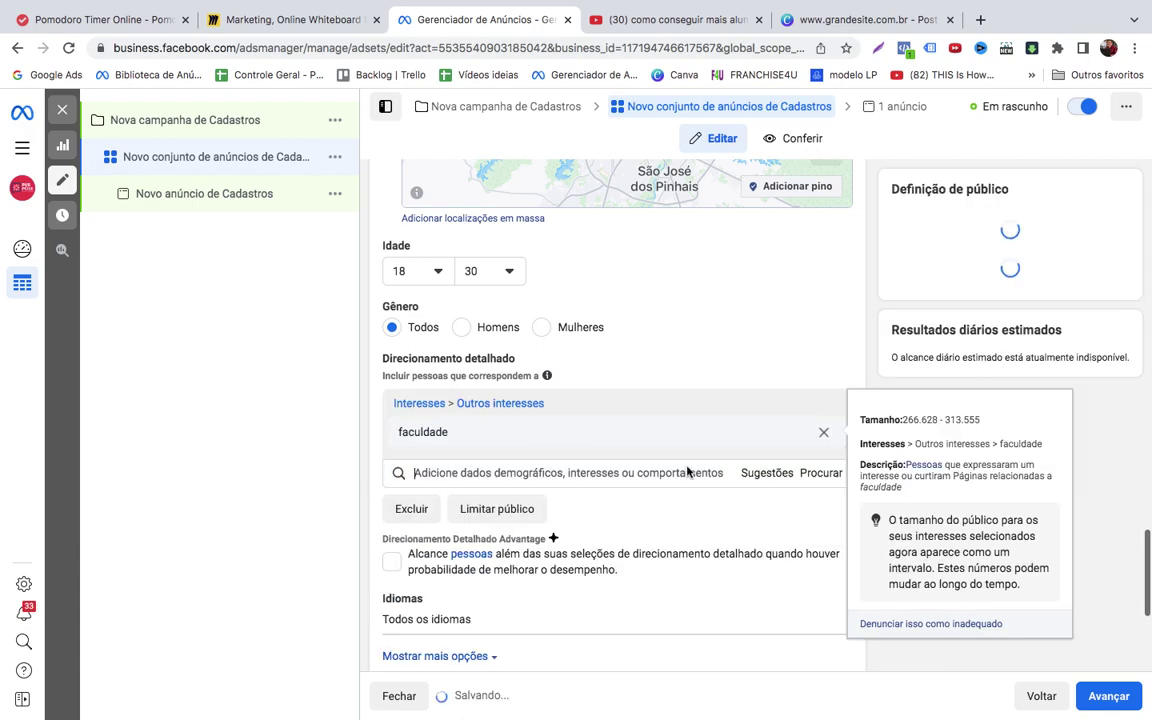
Add the suggested interests "Universidade (educação superior)" and "Ensino superior (educação)" to the detailed targeting
left_click(759, 483)
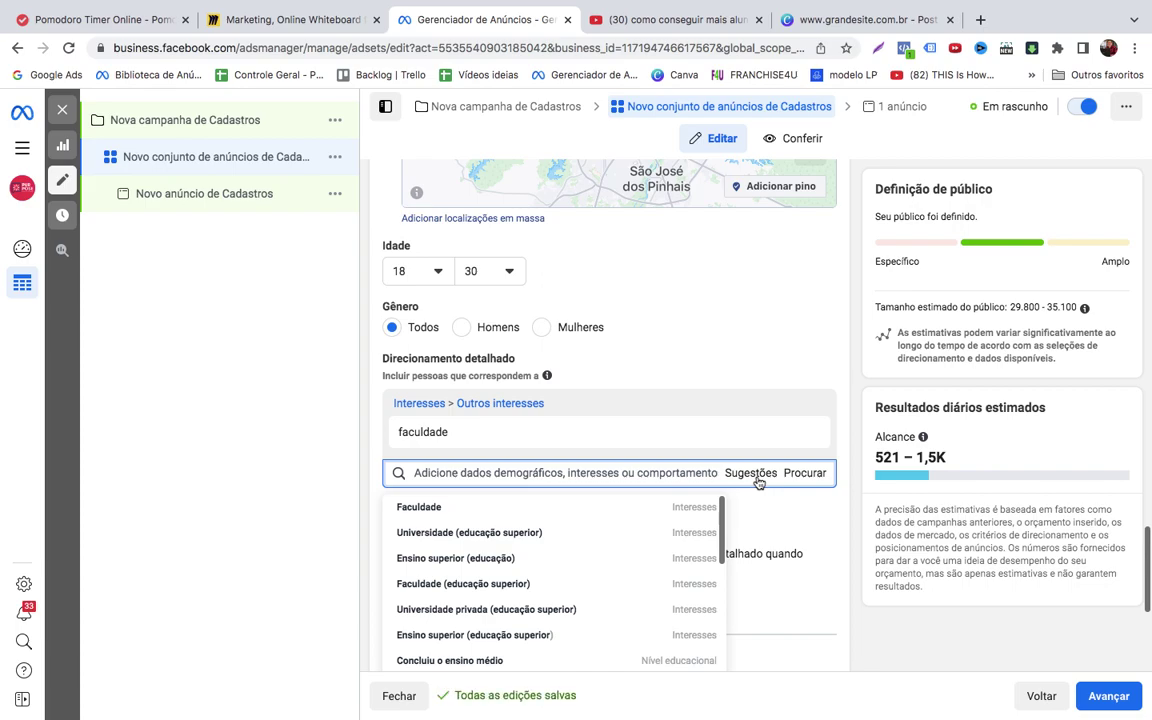
mouse_move(621, 541)
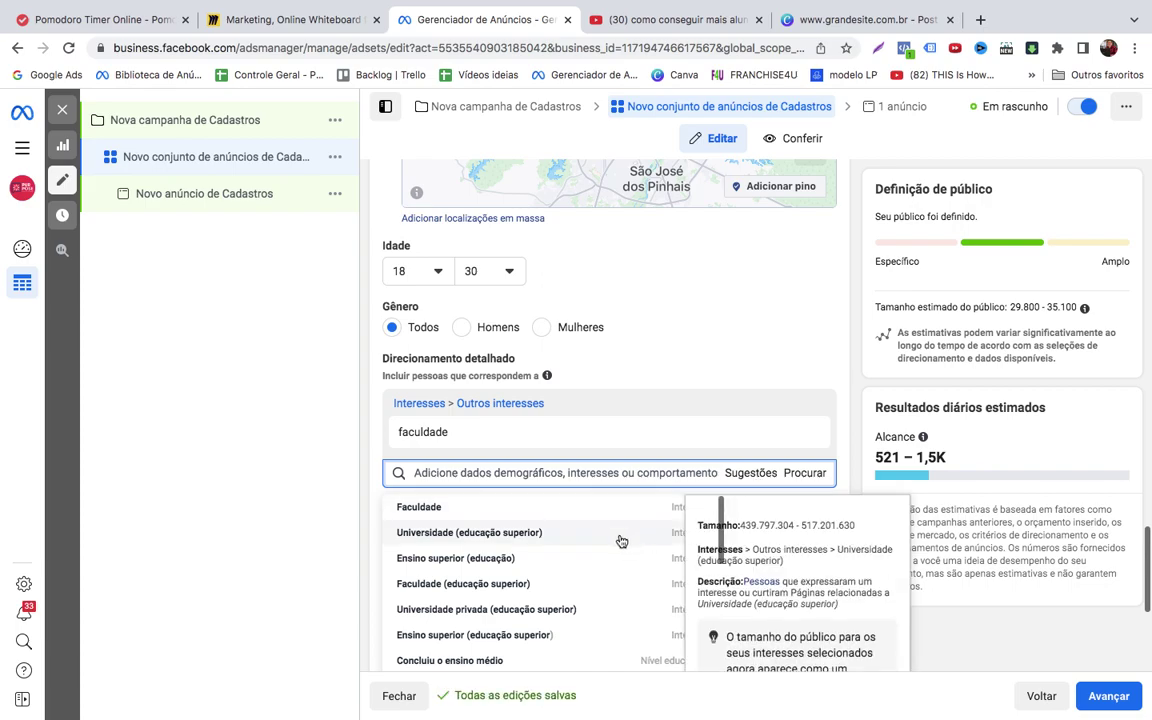
left_click(621, 541)
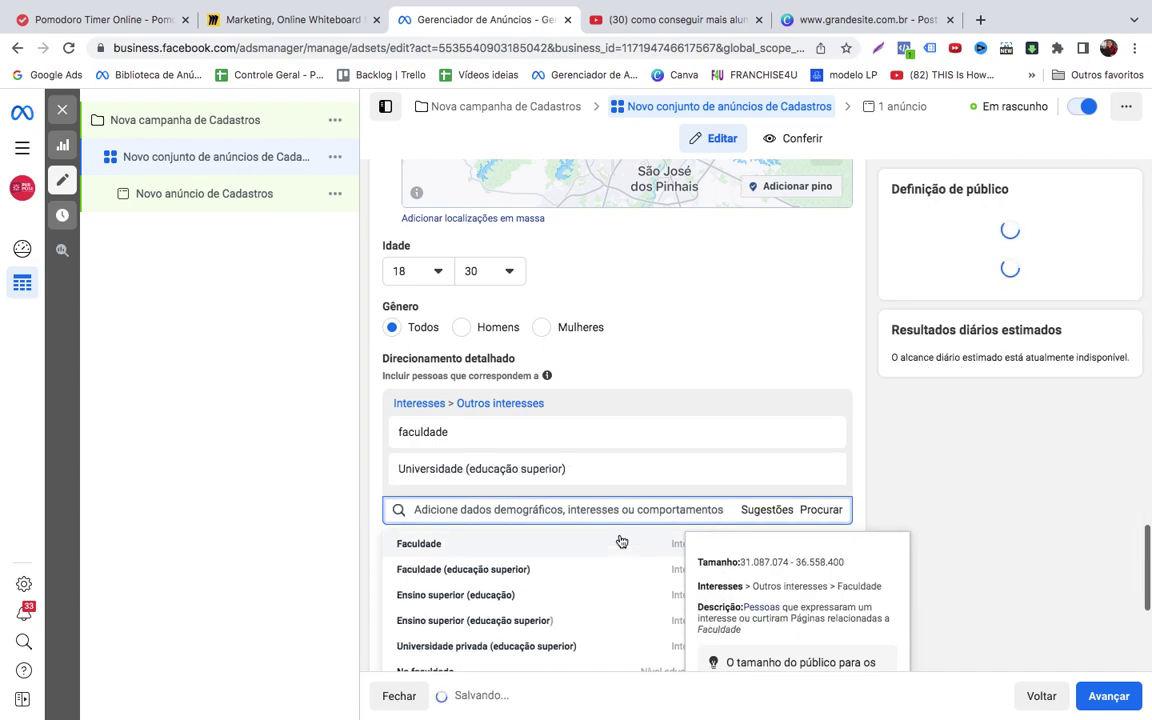
left_click(605, 600)
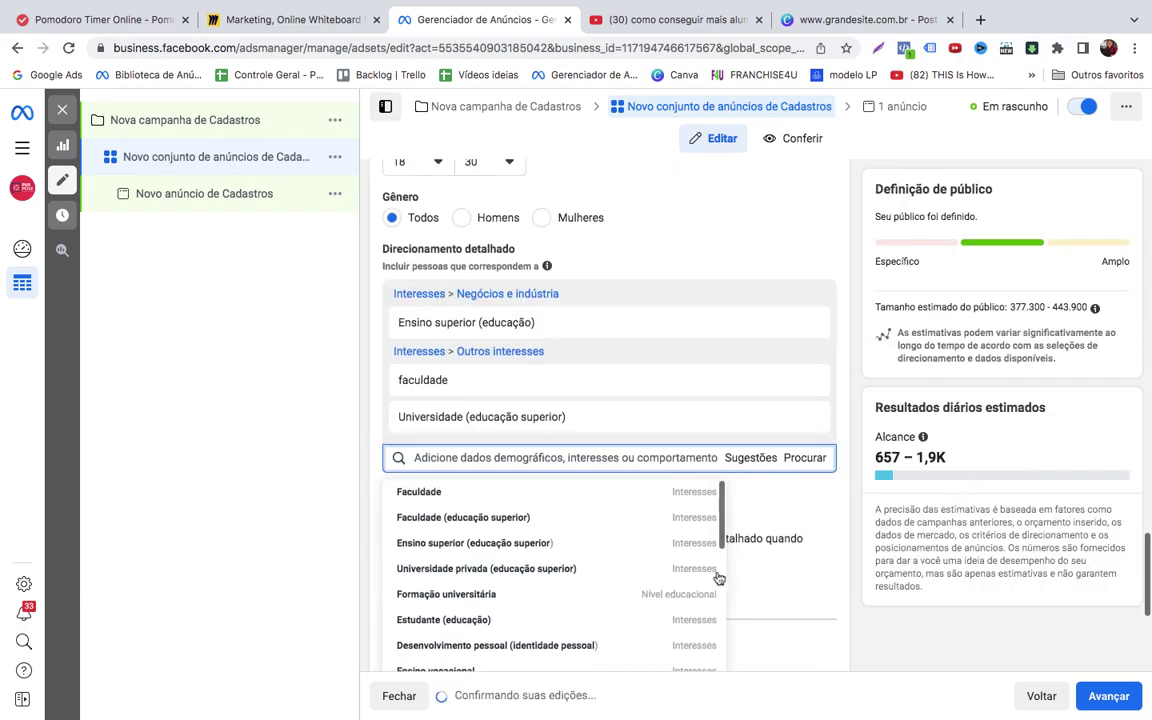
Look through the remaining interest suggestions, close them and check the estimated audience size
scroll(644, 608, "down", 2)
scroll(644, 608, "down", 5)
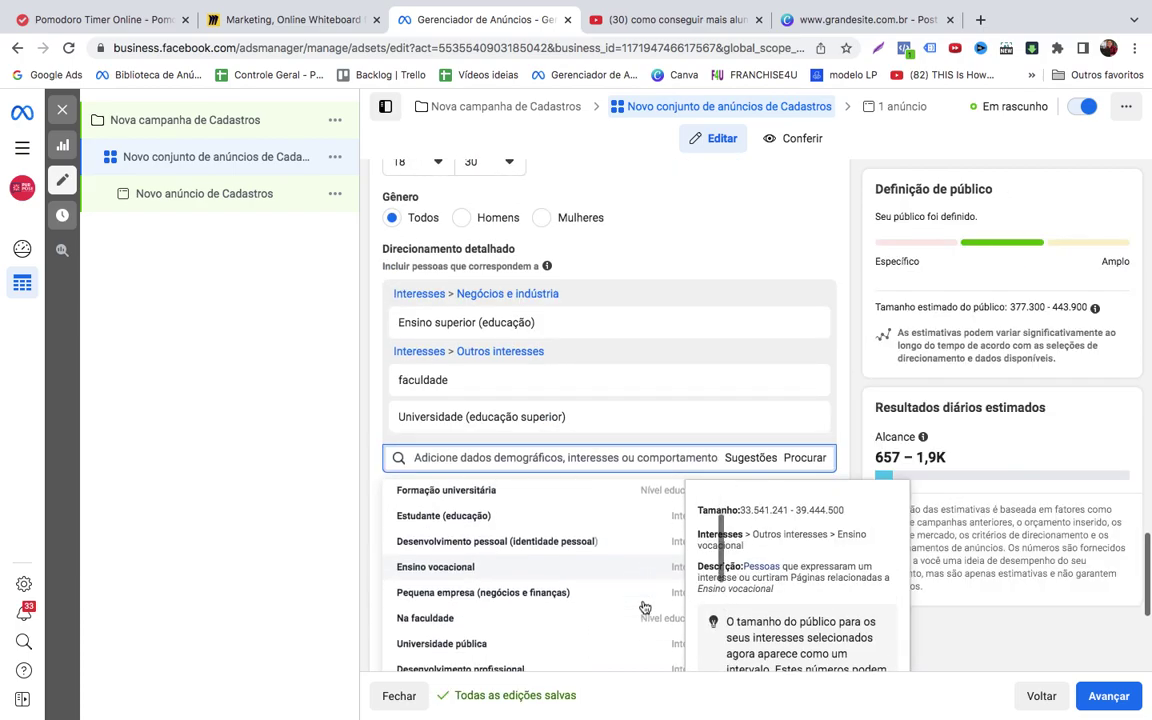
scroll(644, 608, "down", 1)
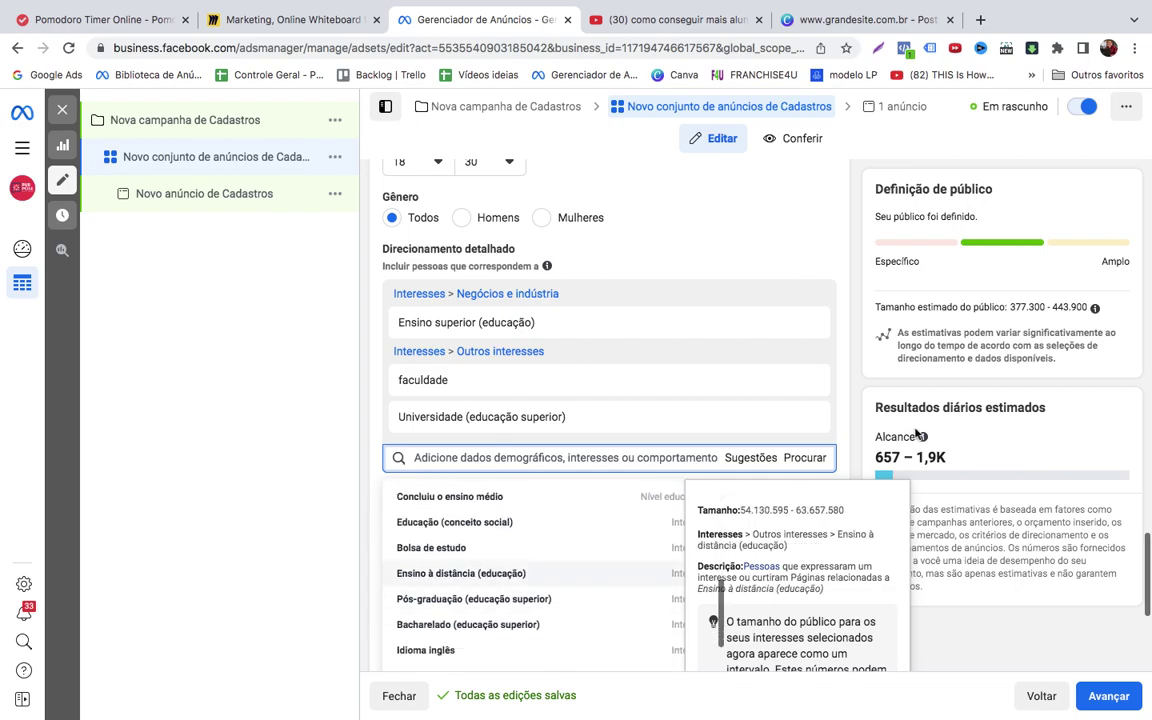
left_click(870, 388)
mouse_move(475, 321)
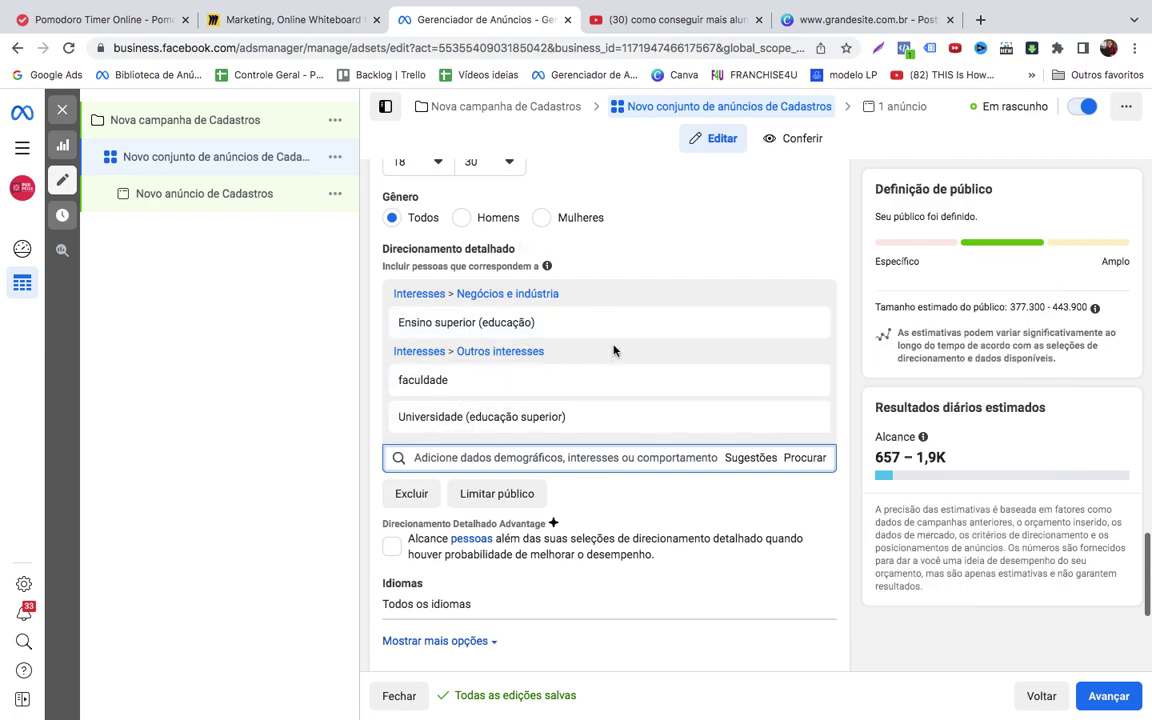
left_click_drag(1088, 307, 1002, 307)
left_click_drag(1010, 307, 1094, 313)
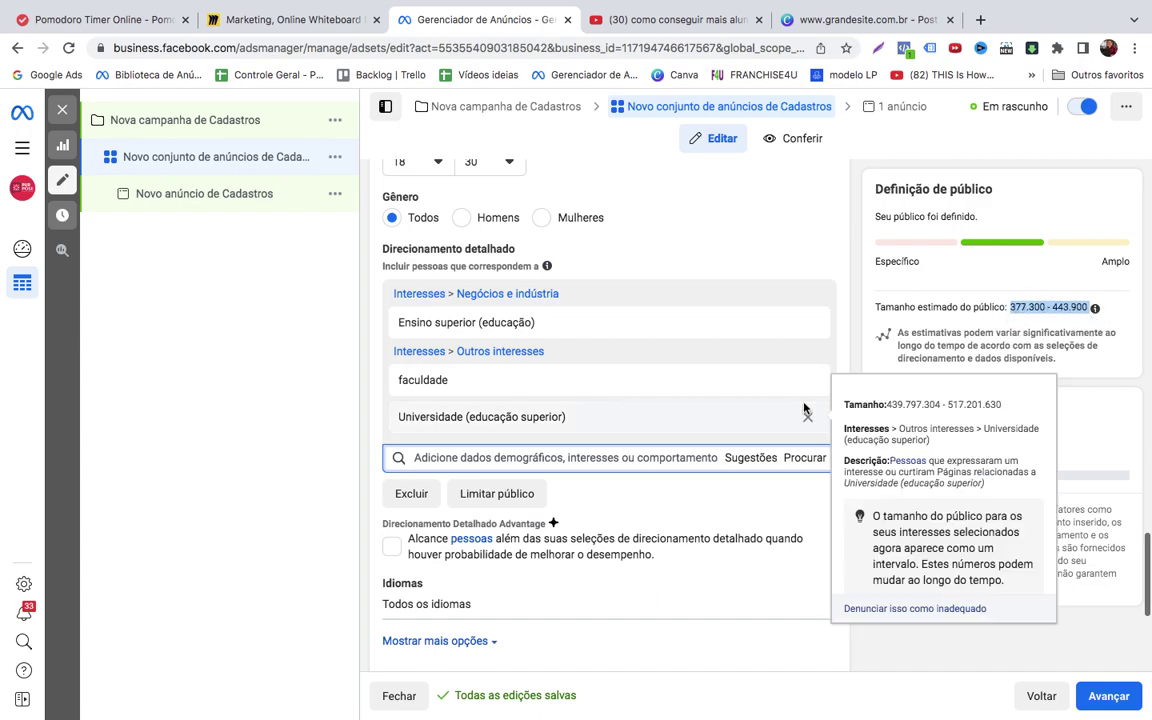
left_click(836, 404)
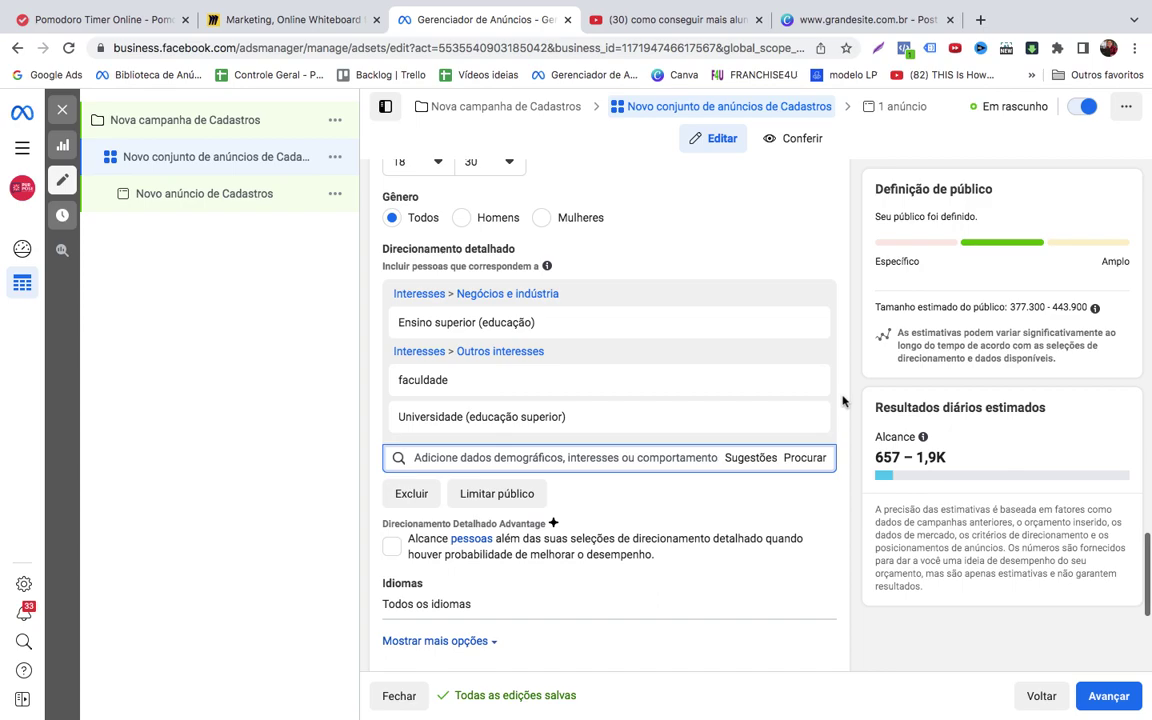
Narrow the audience with an "e também devem corresponder a" condition and search it for "ADMINI"
left_click(512, 490)
left_click(586, 512)
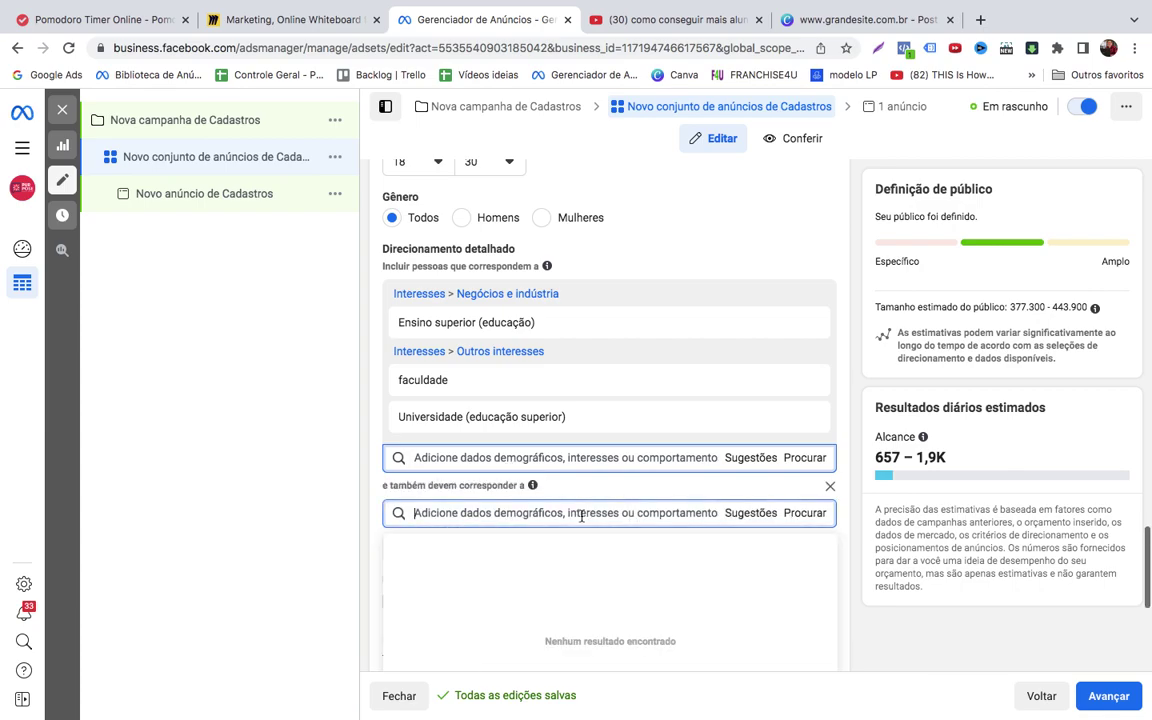
type("ADMINI")
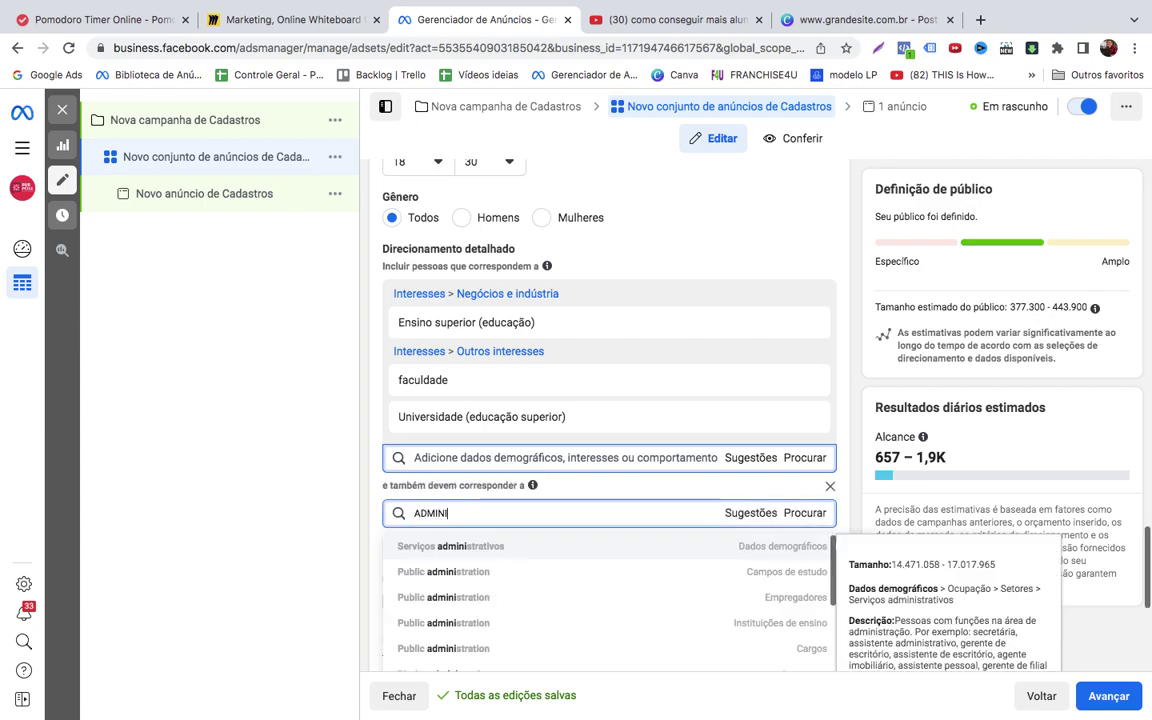
scroll(575, 581, "down", 5)
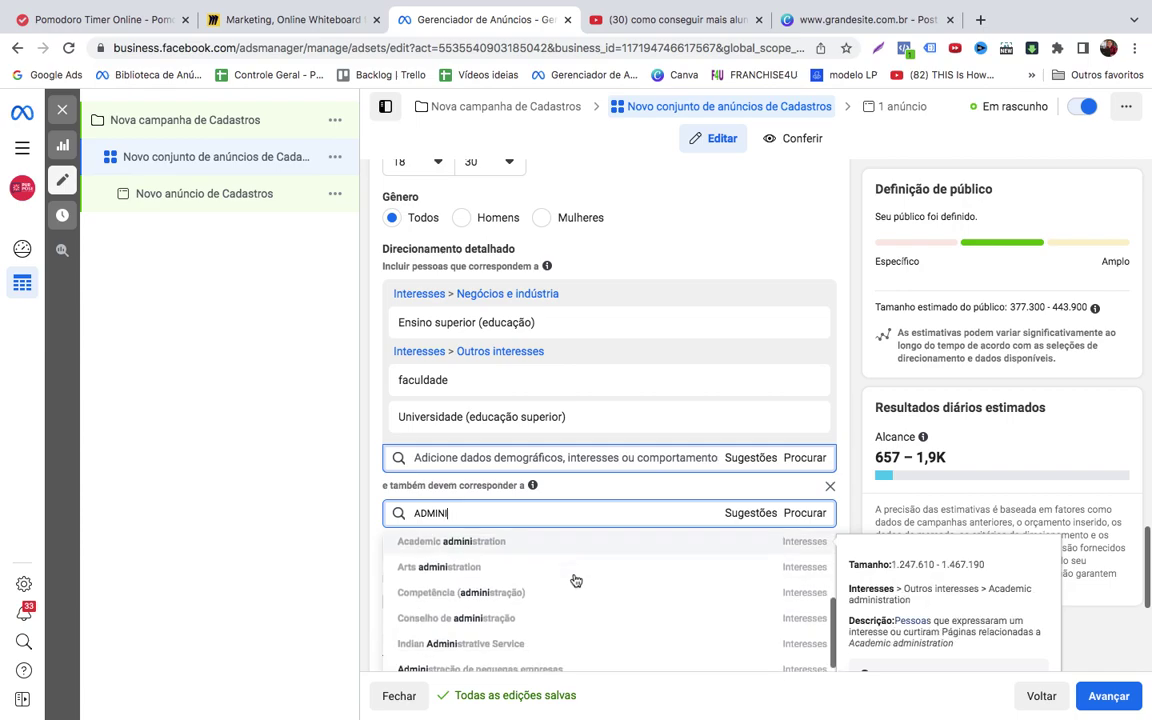
scroll(606, 506, "down", 3)
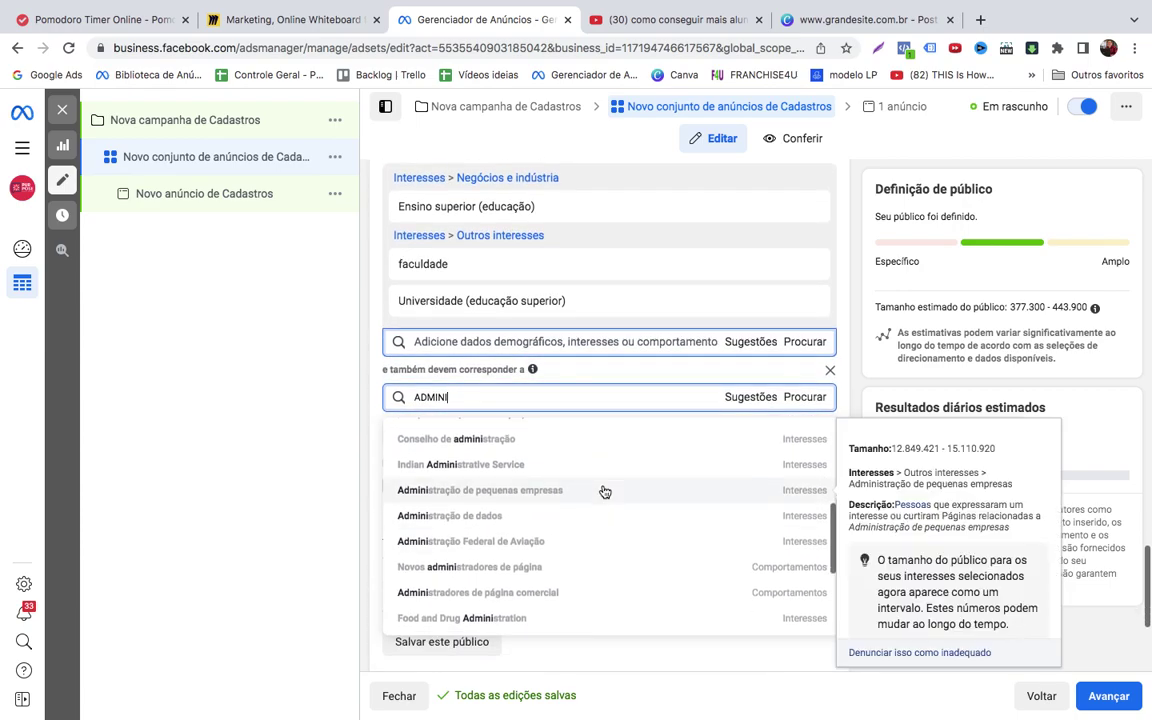
Search the narrowing condition for "NEGOCIOS" instead and add the interest "Negócios (negócios e finanças)"
double_click(497, 396)
type("NEGO")
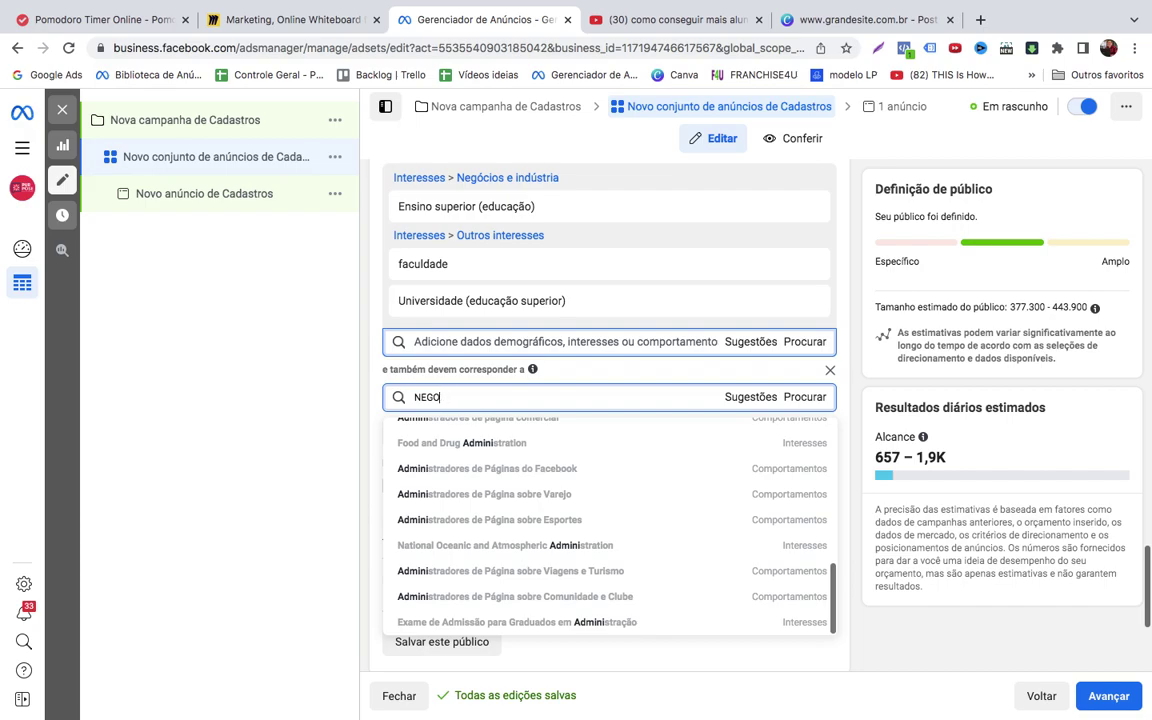
type("COCIOS")
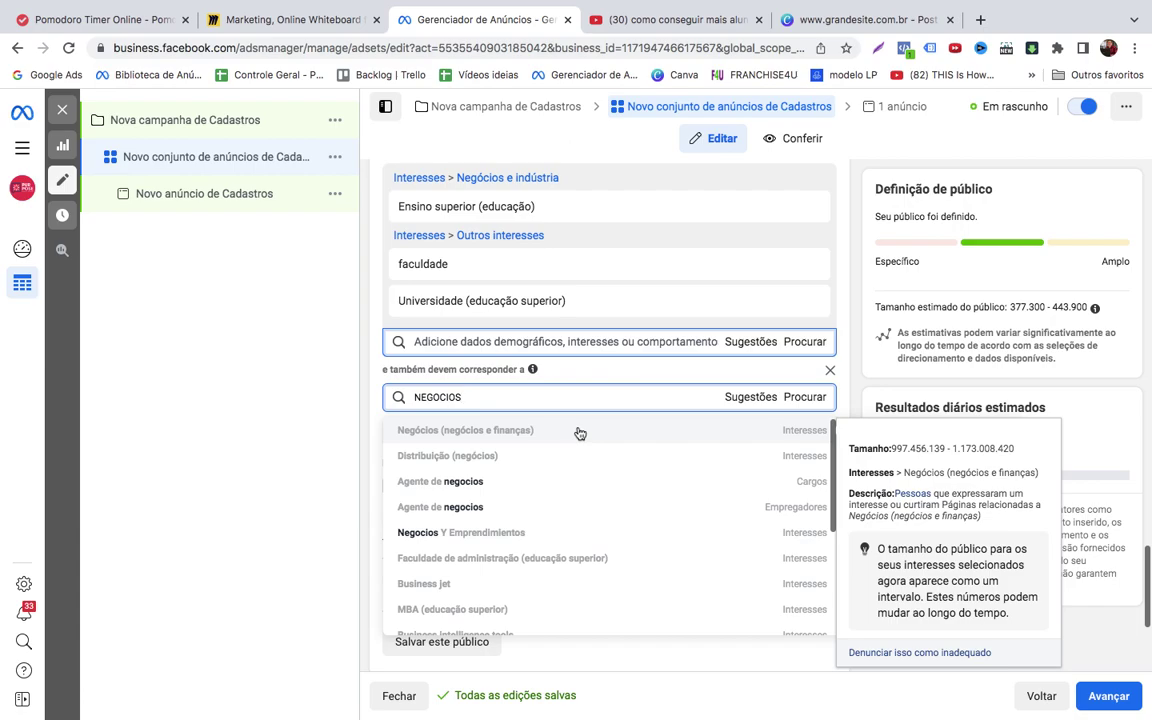
left_click(578, 432)
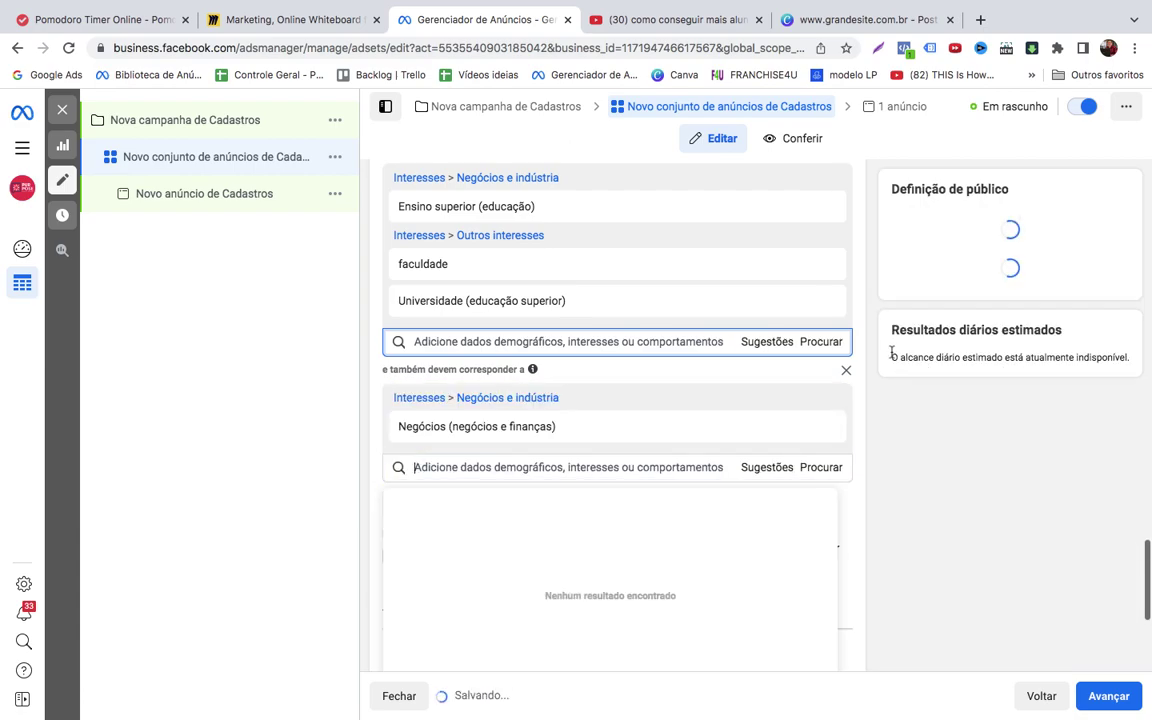
Check the narrowed audience's estimated size and review the location, age, gender and interest settings
left_click_drag(1088, 308, 1034, 308)
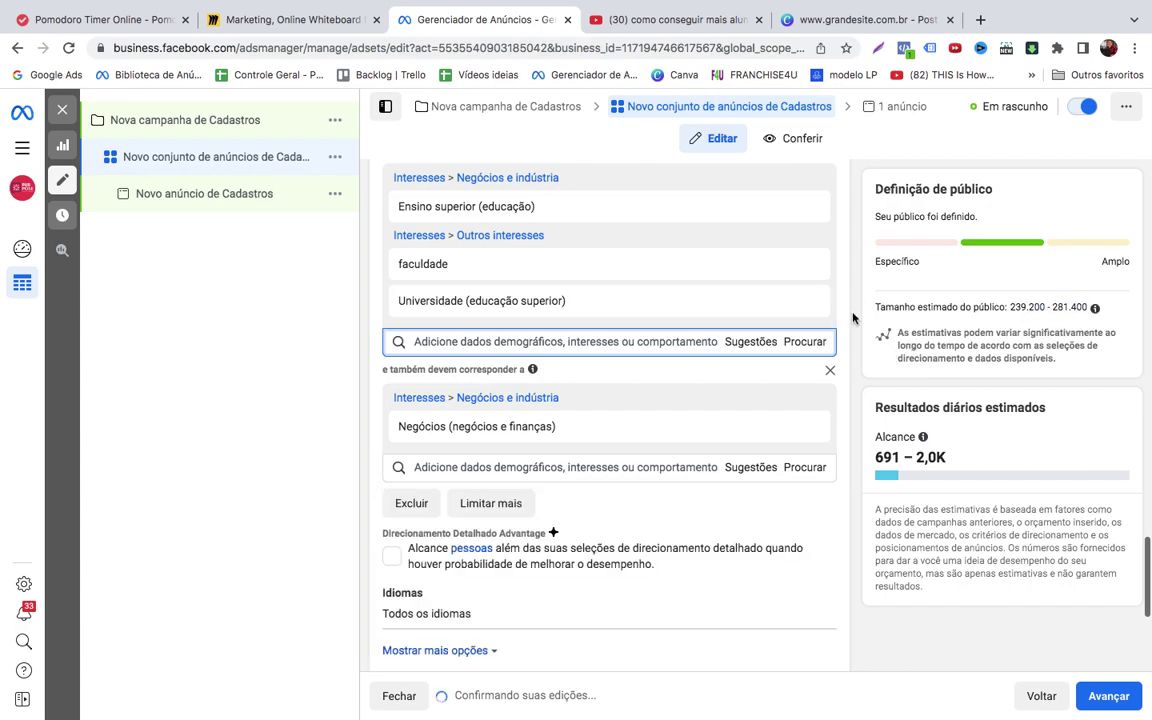
mouse_move(575, 449)
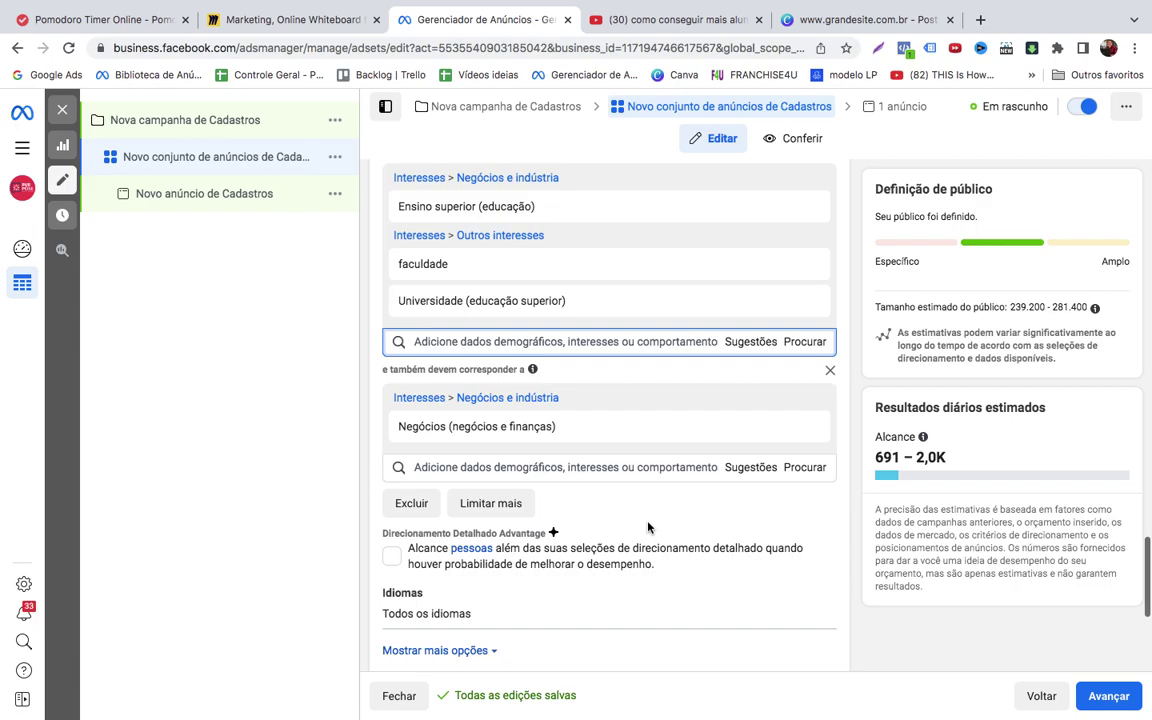
scroll(648, 527, "up", 6)
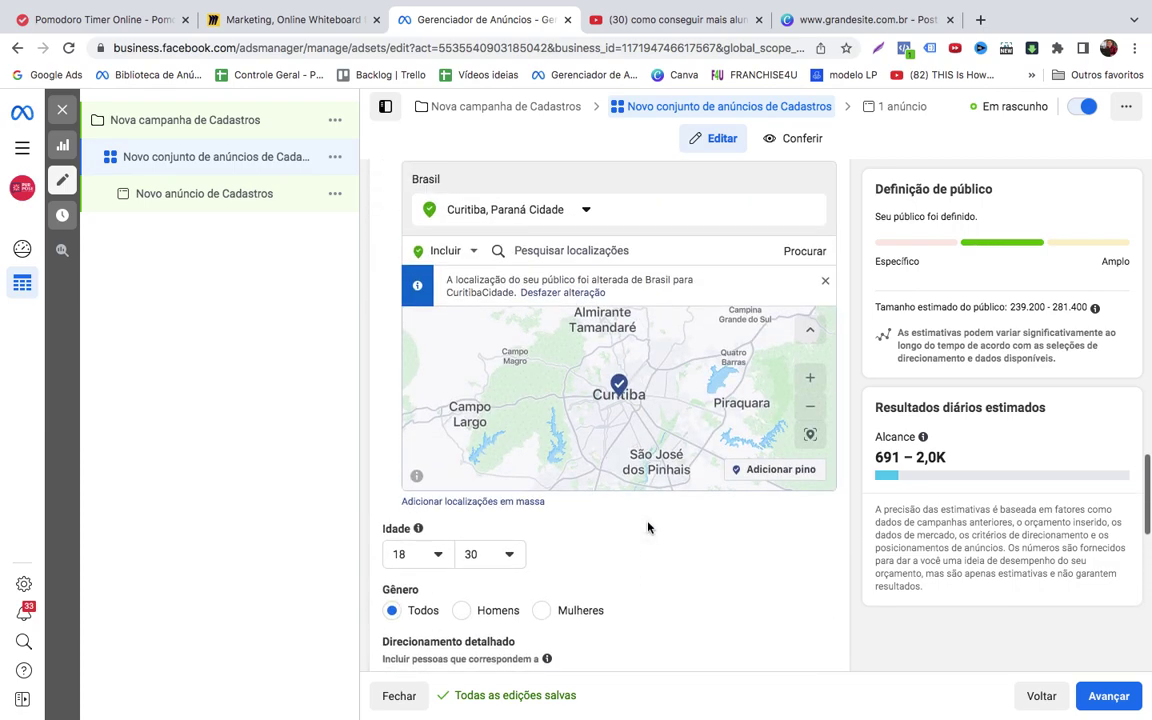
scroll(648, 527, "down", 2)
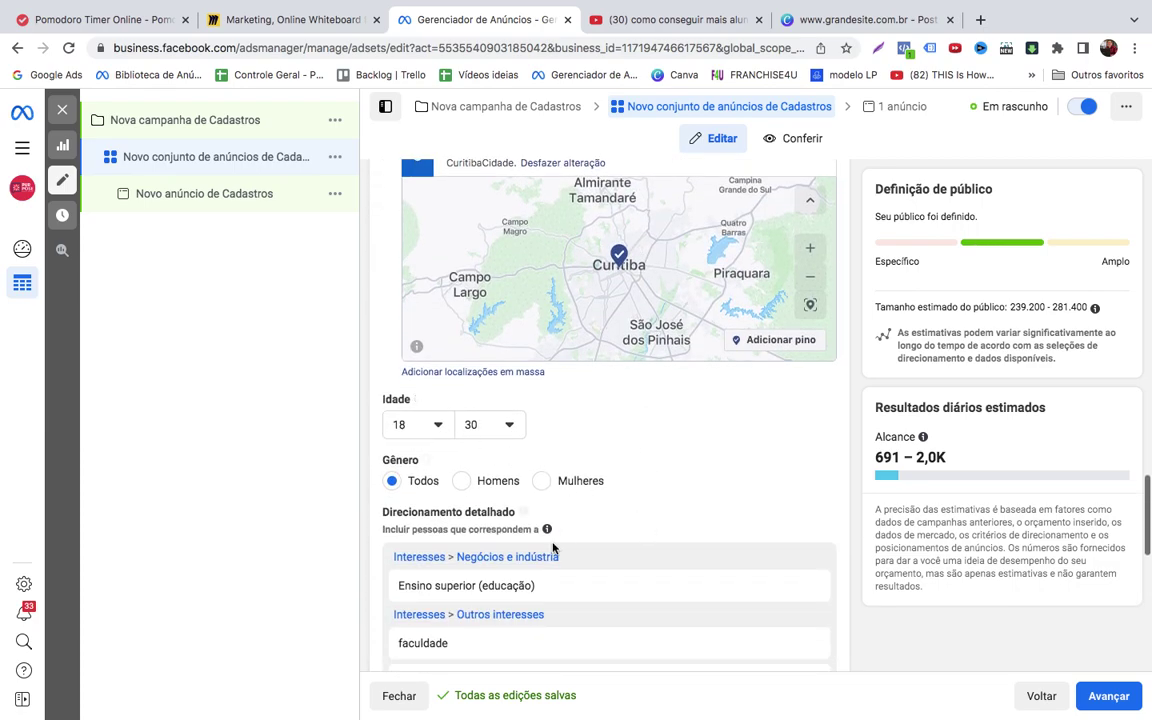
scroll(558, 535, "down", 2)
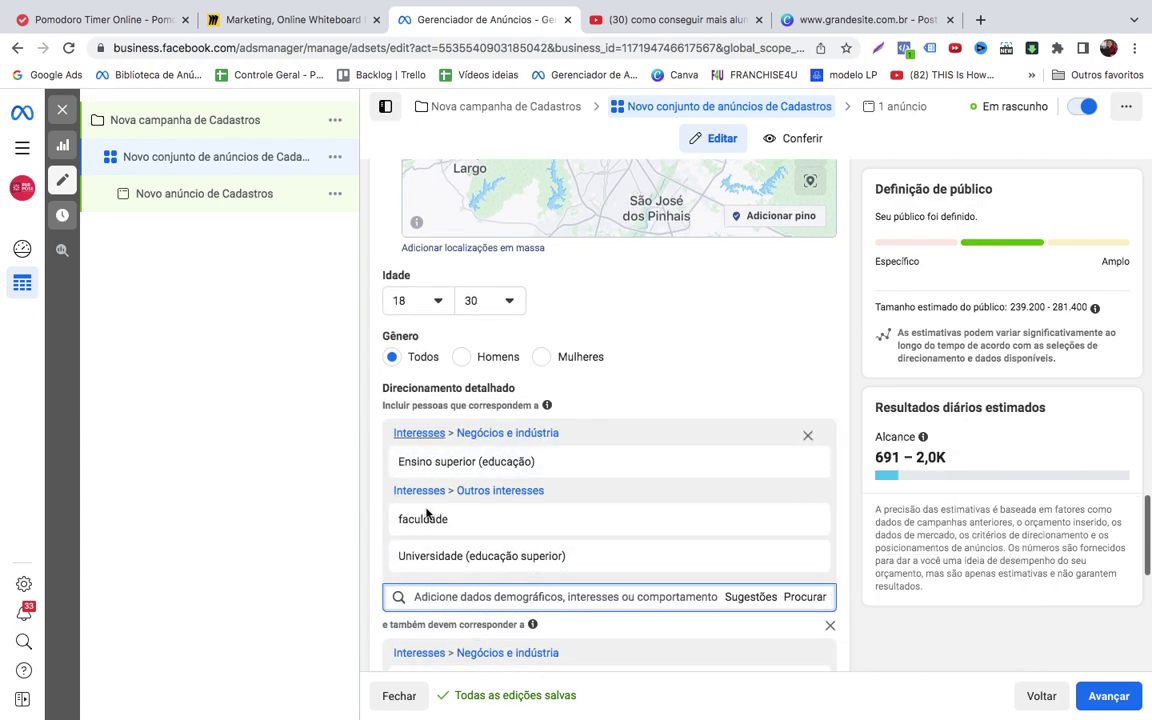
scroll(420, 490, "down", 3)
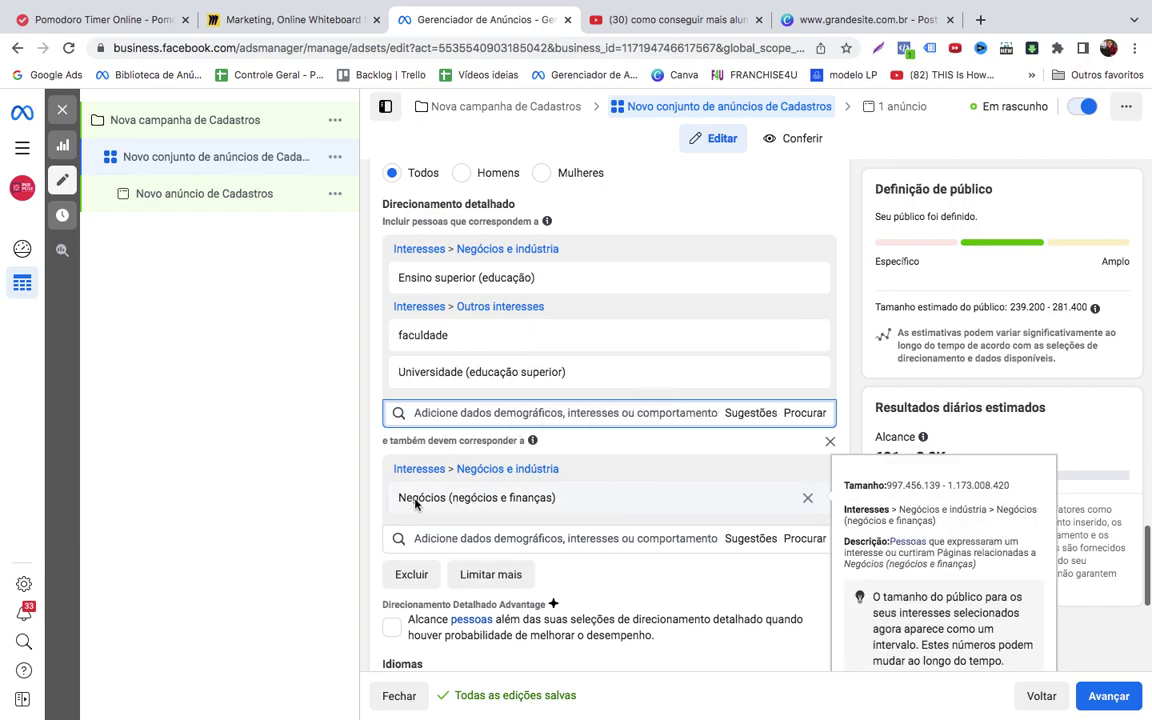
Keep "Posicionamentos Advantage+ (recomendado)" for the placements and continue to the ad level of the campaign
scroll(754, 468, "down", 5)
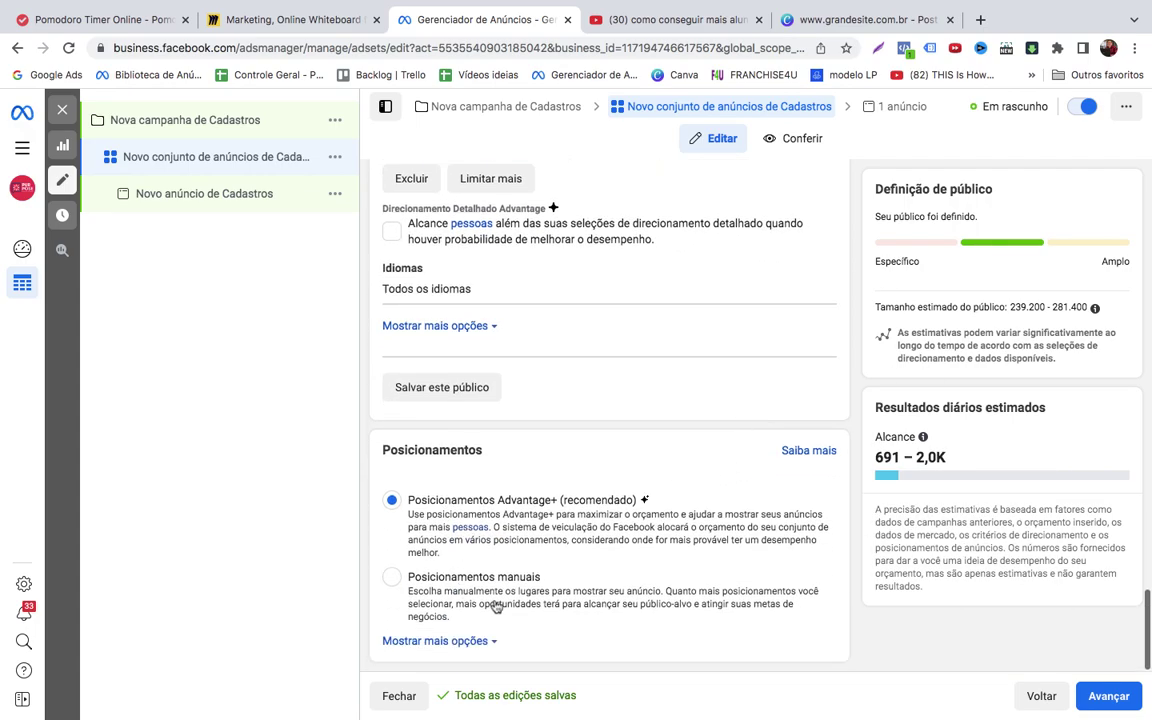
left_click(1112, 698)
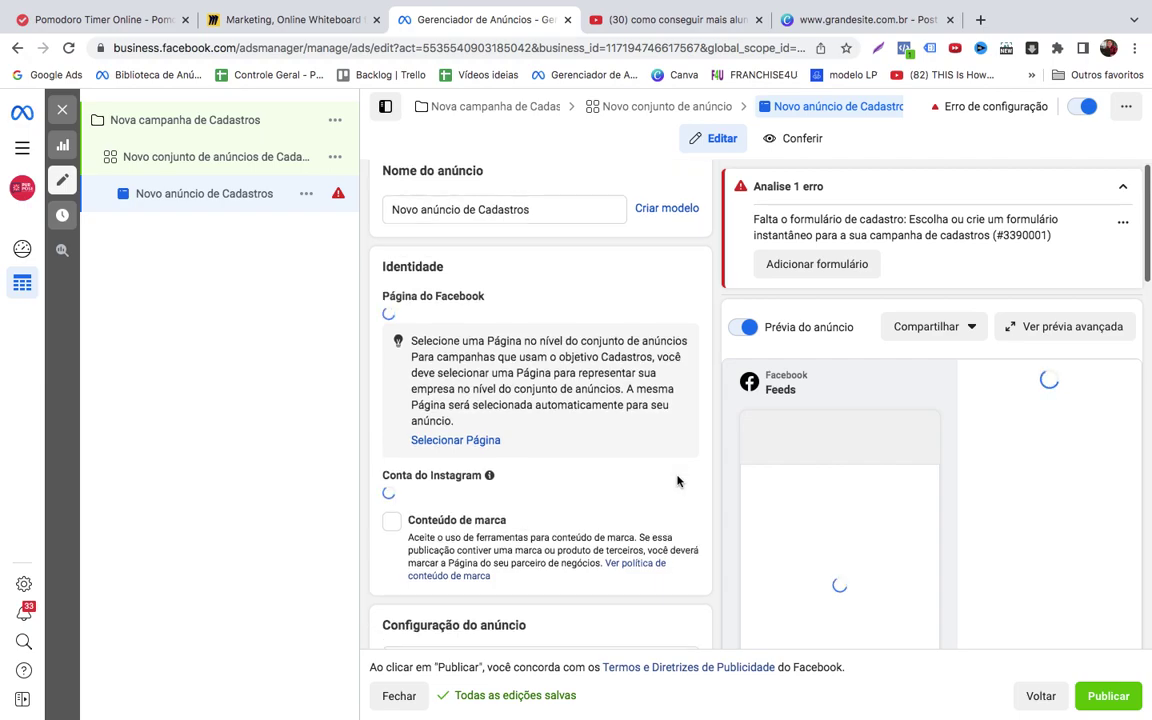
Keep the single image or video format and turn off "Anúncios de vários anunciantes" in the ad setup
scroll(540, 470, "down", 1)
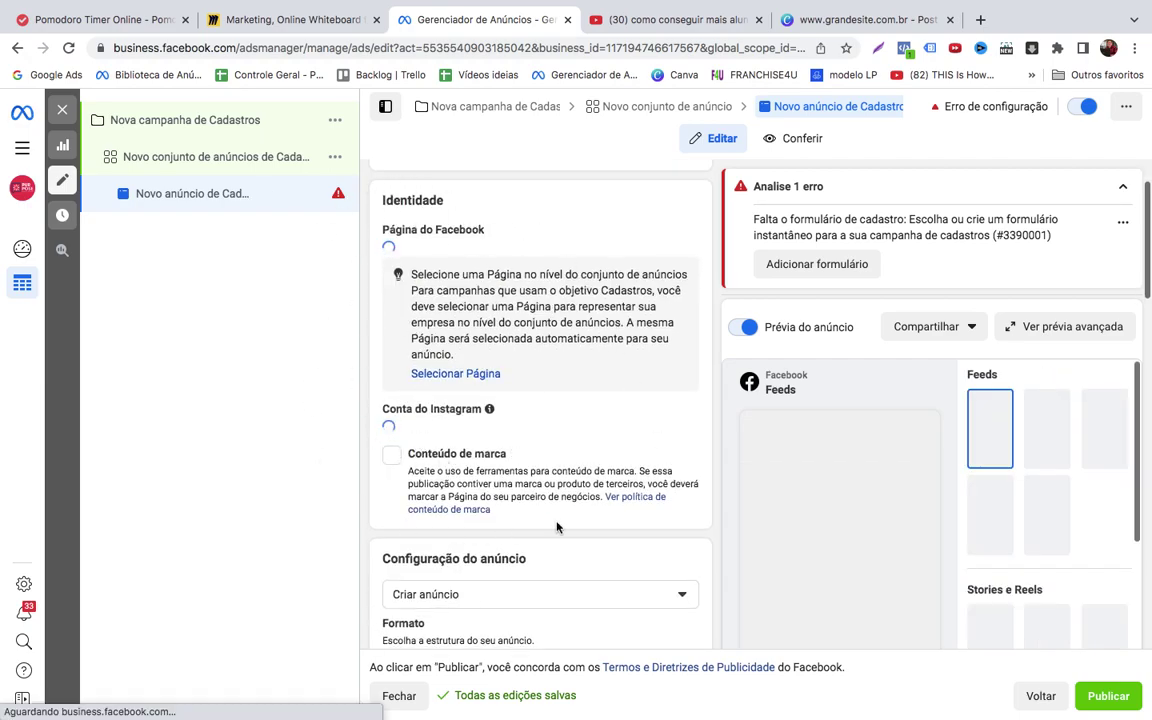
scroll(558, 528, "down", 2)
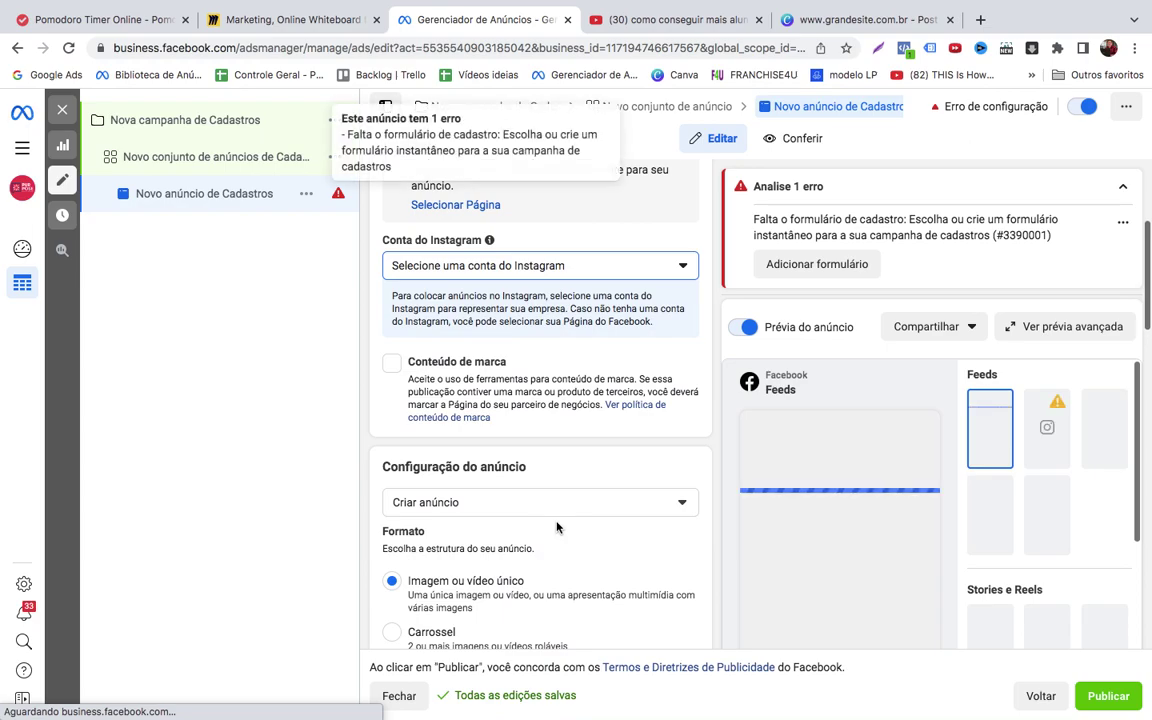
scroll(557, 527, "down", 3)
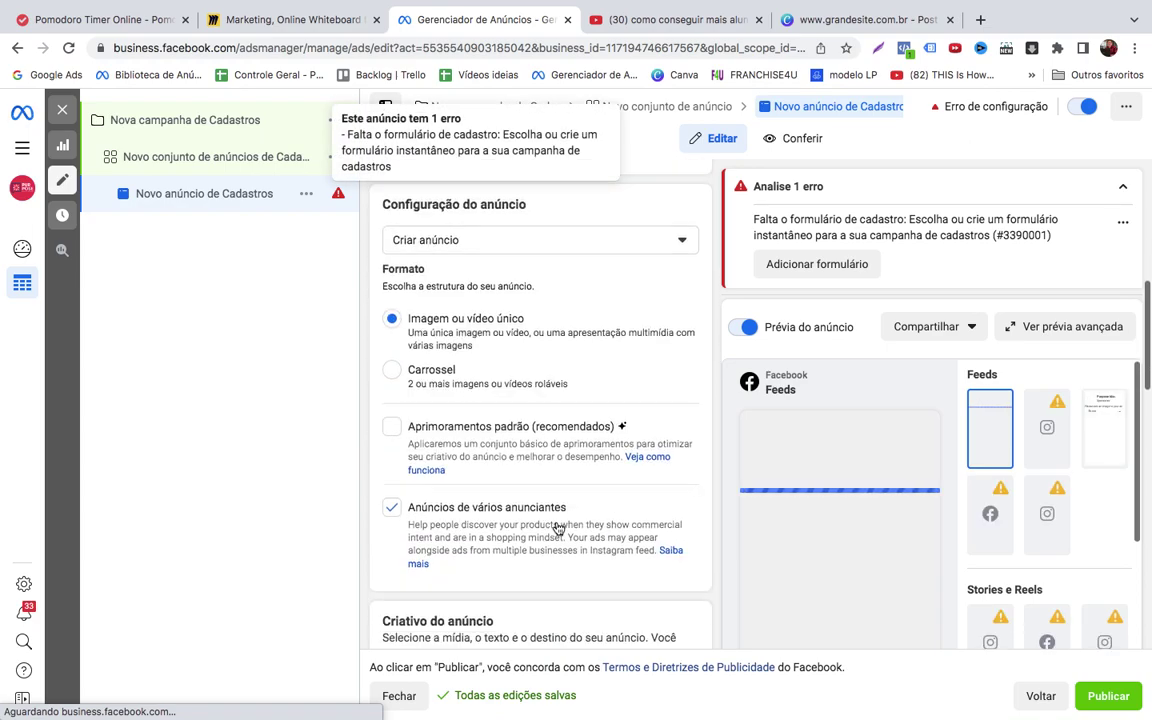
scroll(558, 528, "down", 3)
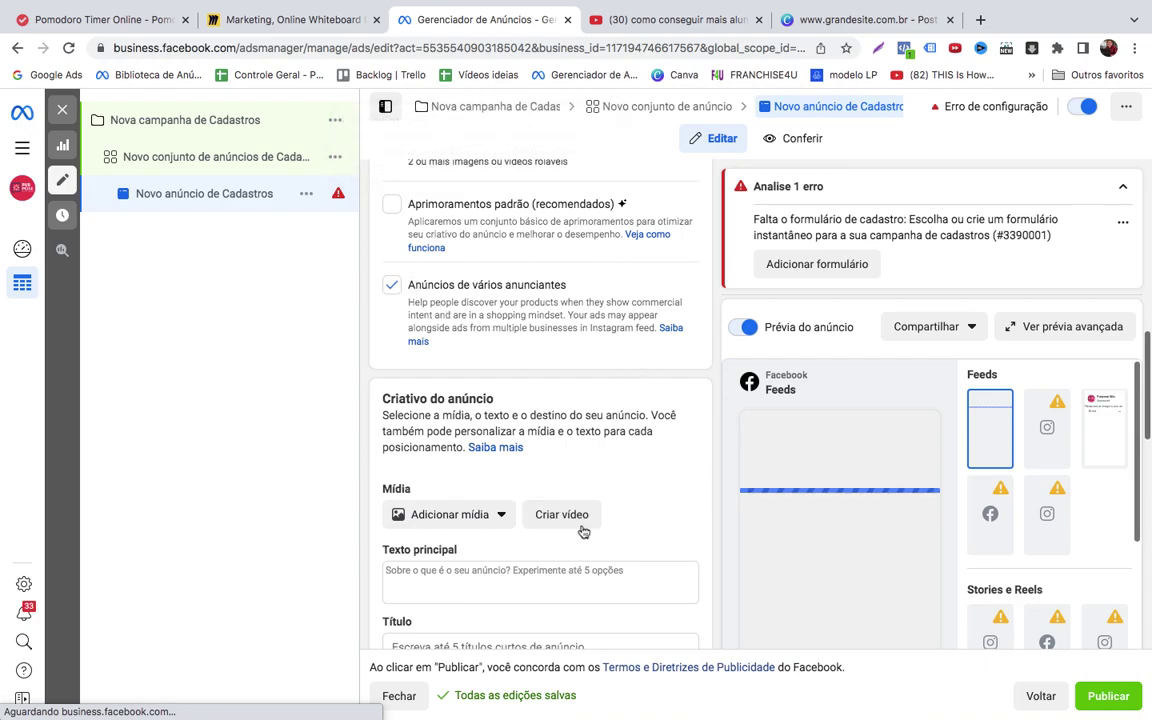
scroll(584, 527, "down", 1)
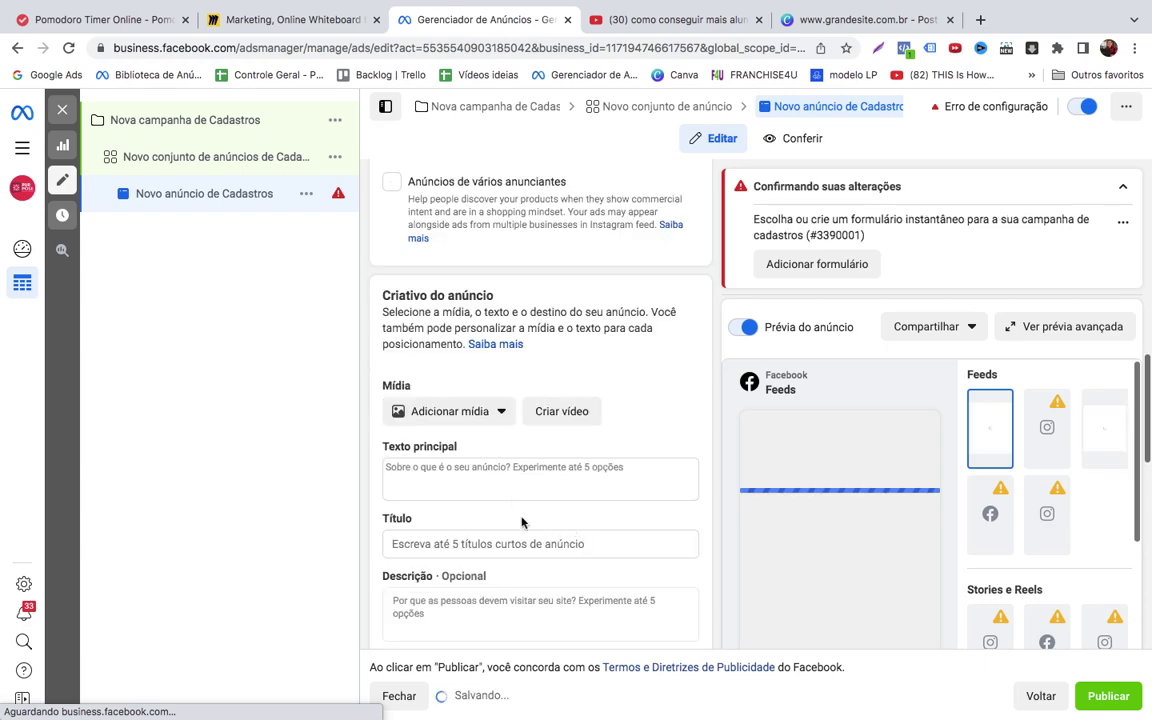
Upload the image FACULDADE-EXEMPLO.png from the Transferências folder to the account's ad images
left_click(481, 425)
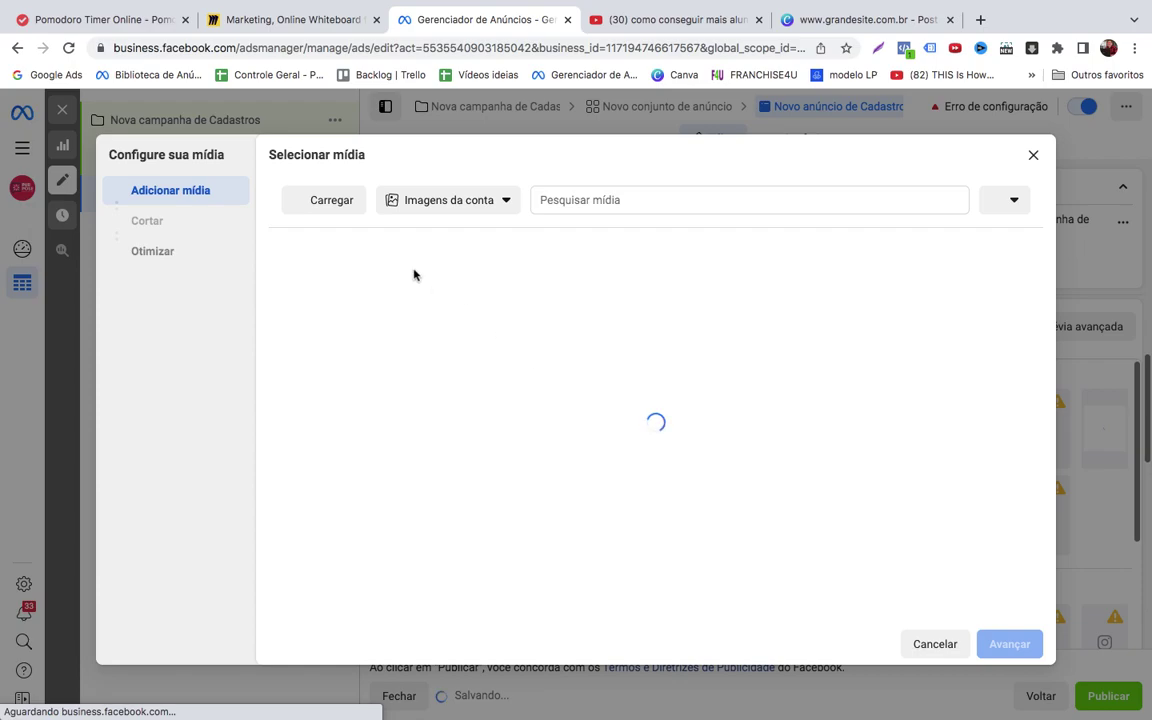
left_click(316, 201)
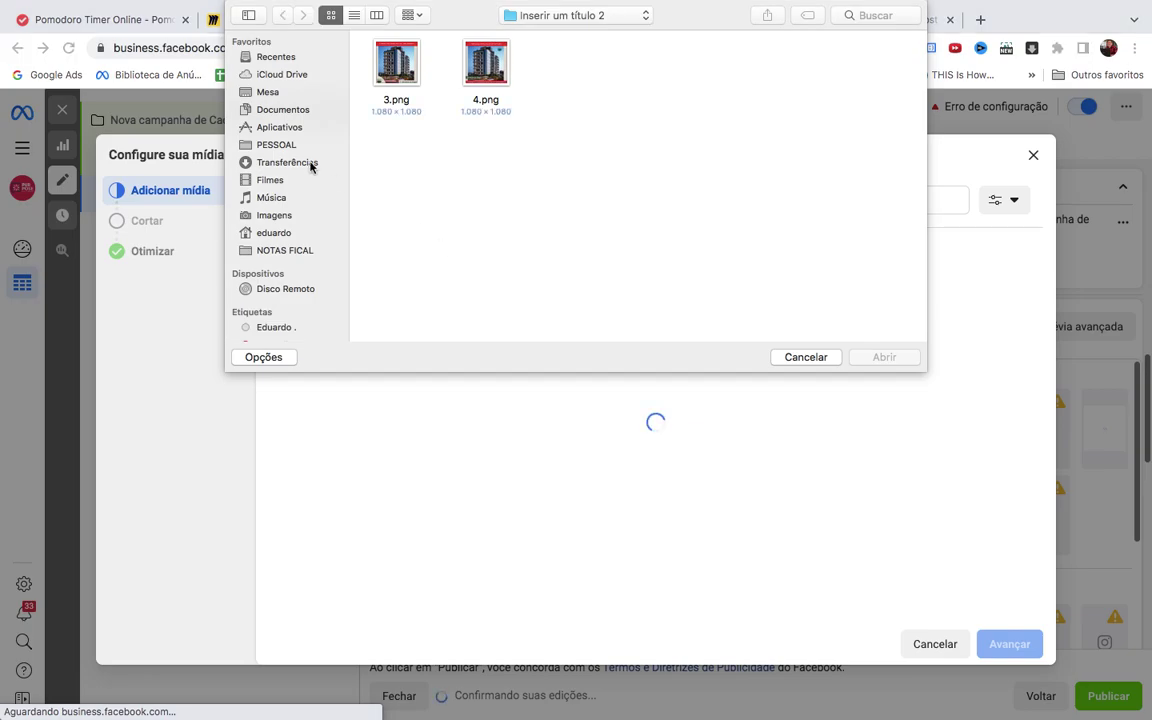
left_click(305, 163)
left_click(392, 62)
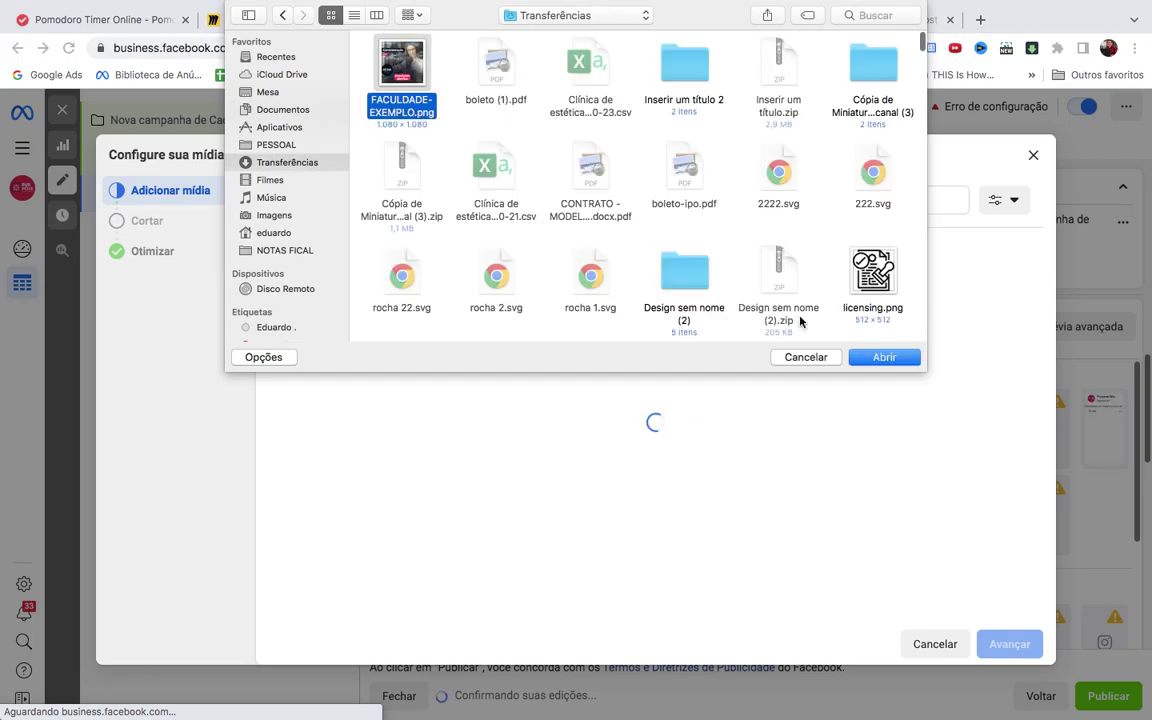
left_click(899, 359)
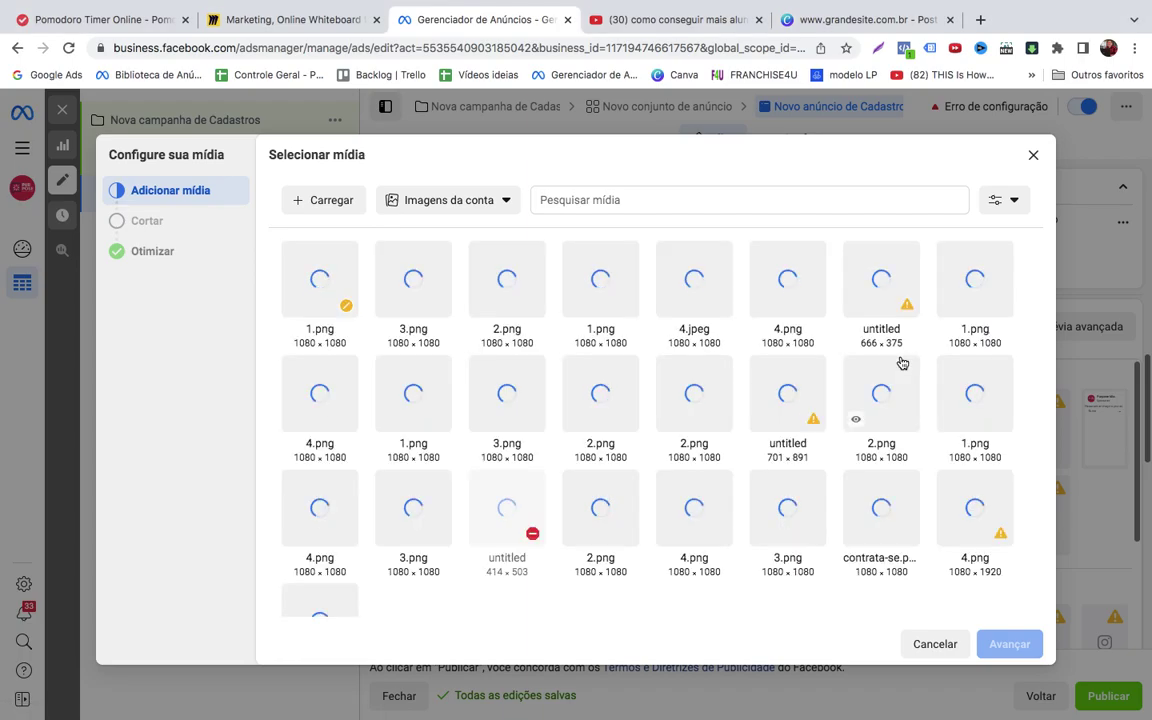
left_click(314, 284)
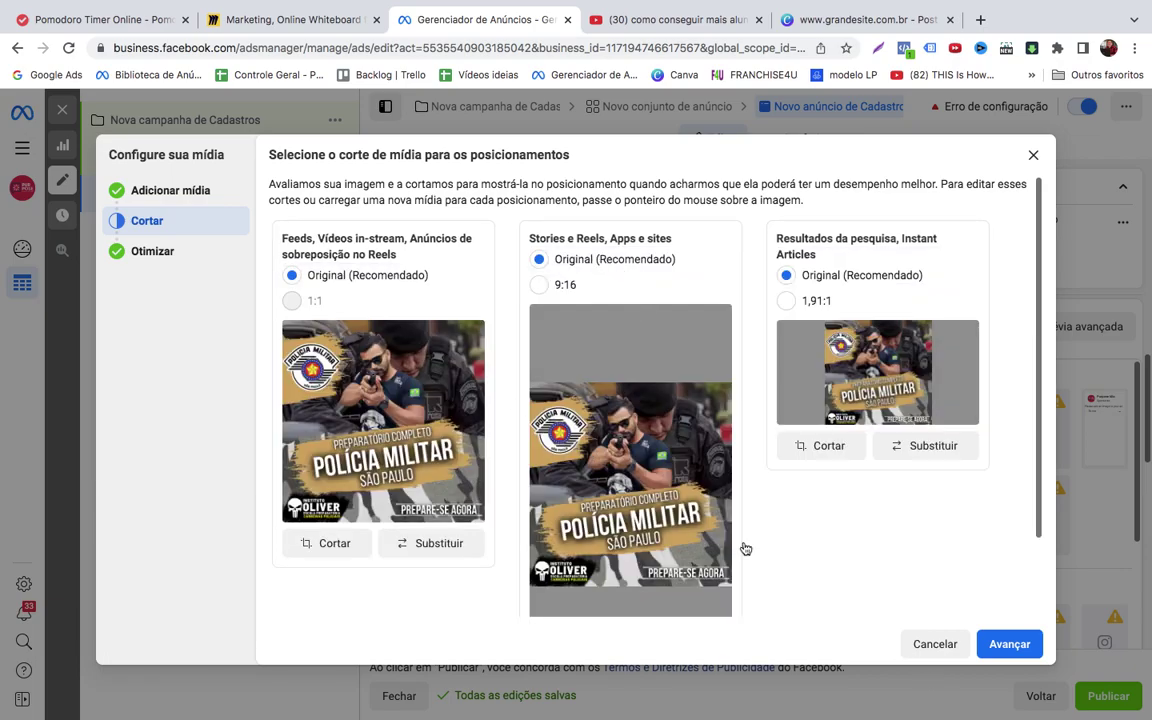
left_click(935, 645)
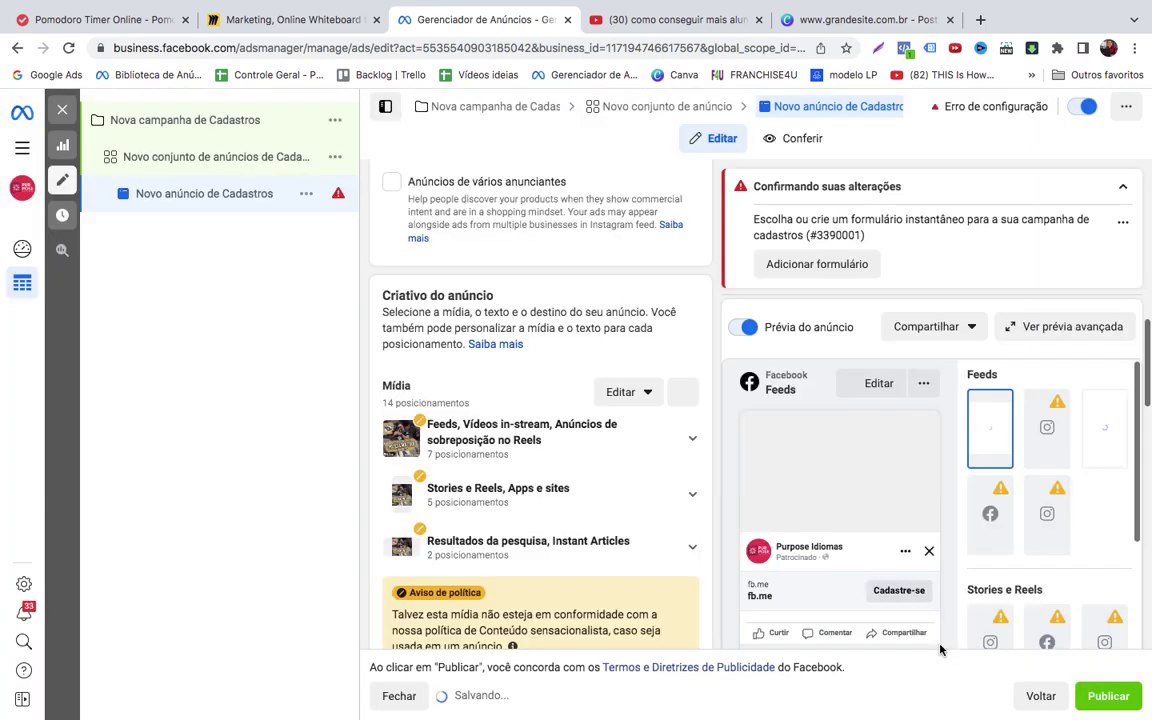
left_click(640, 394)
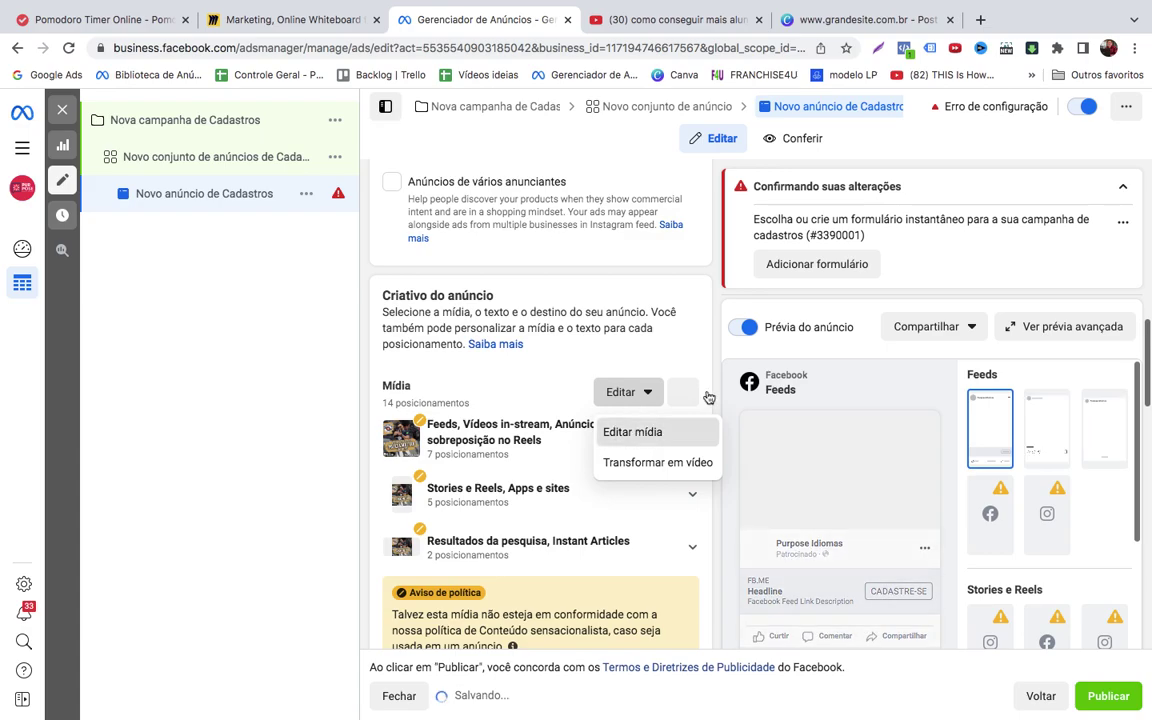
left_click(632, 432)
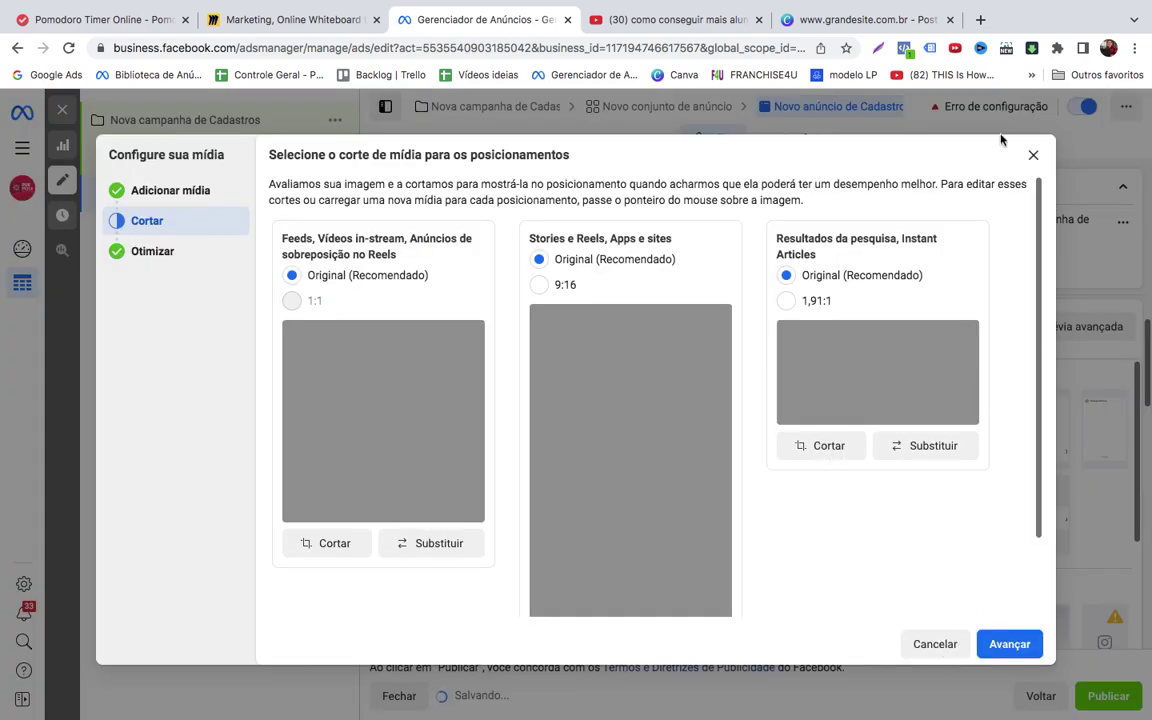
left_click(1034, 159)
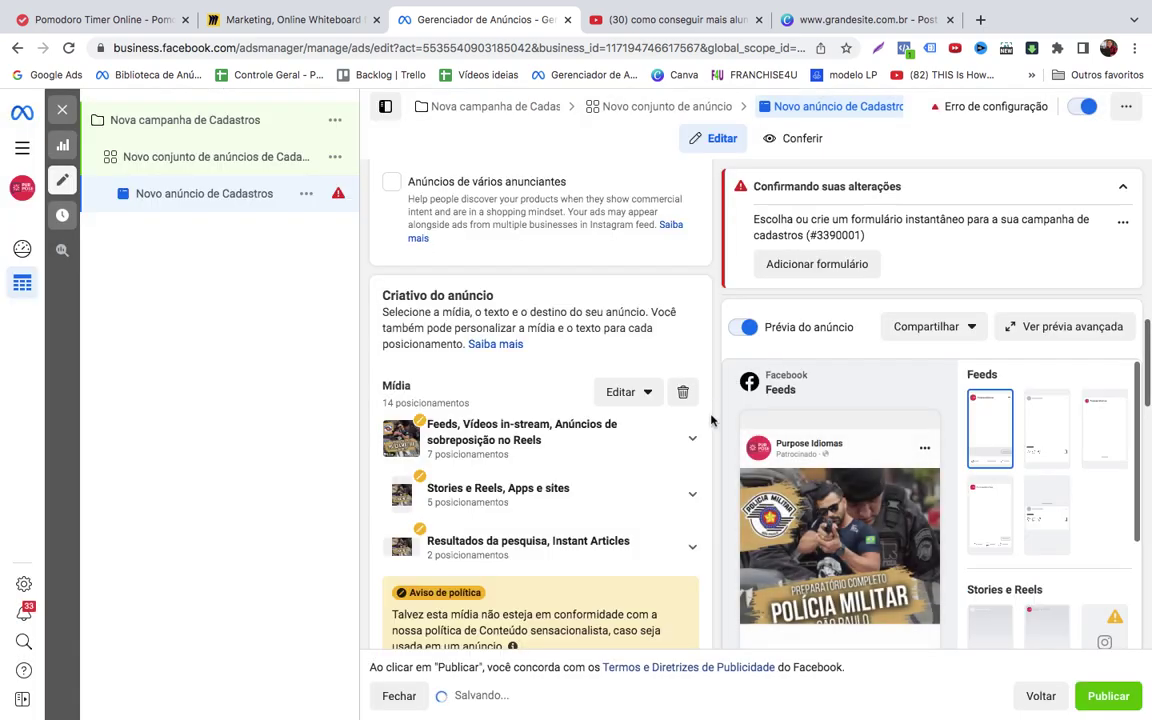
scroll(711, 420, "down", 2)
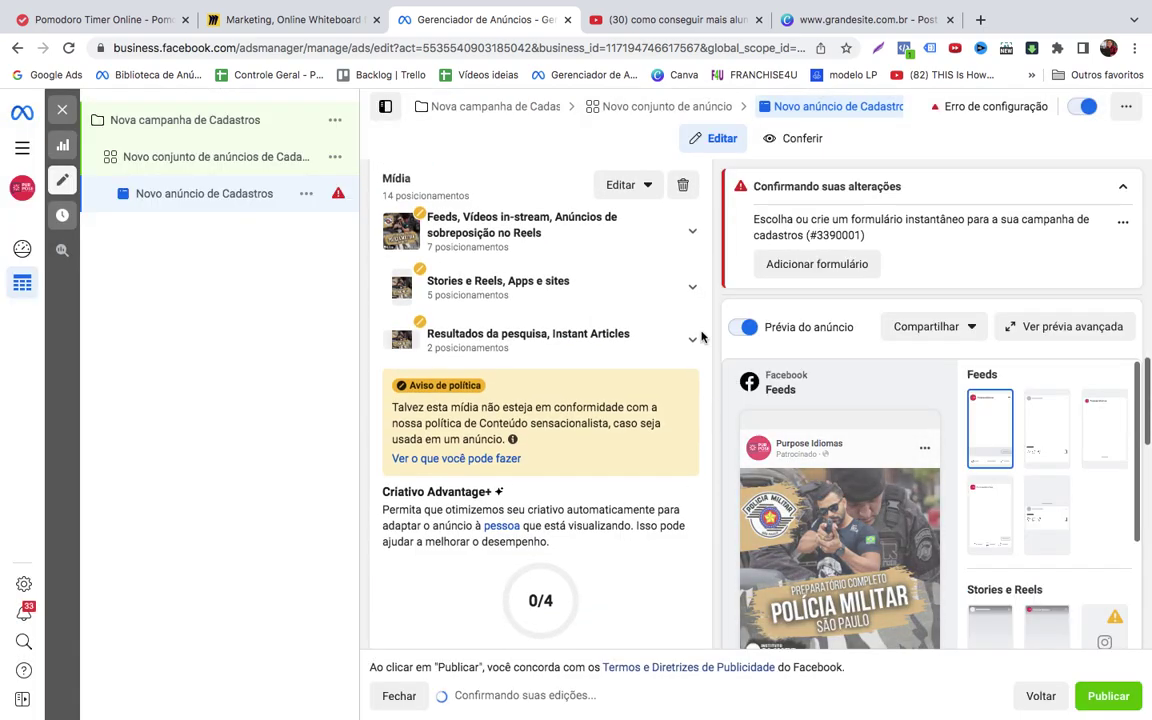
left_click(682, 189)
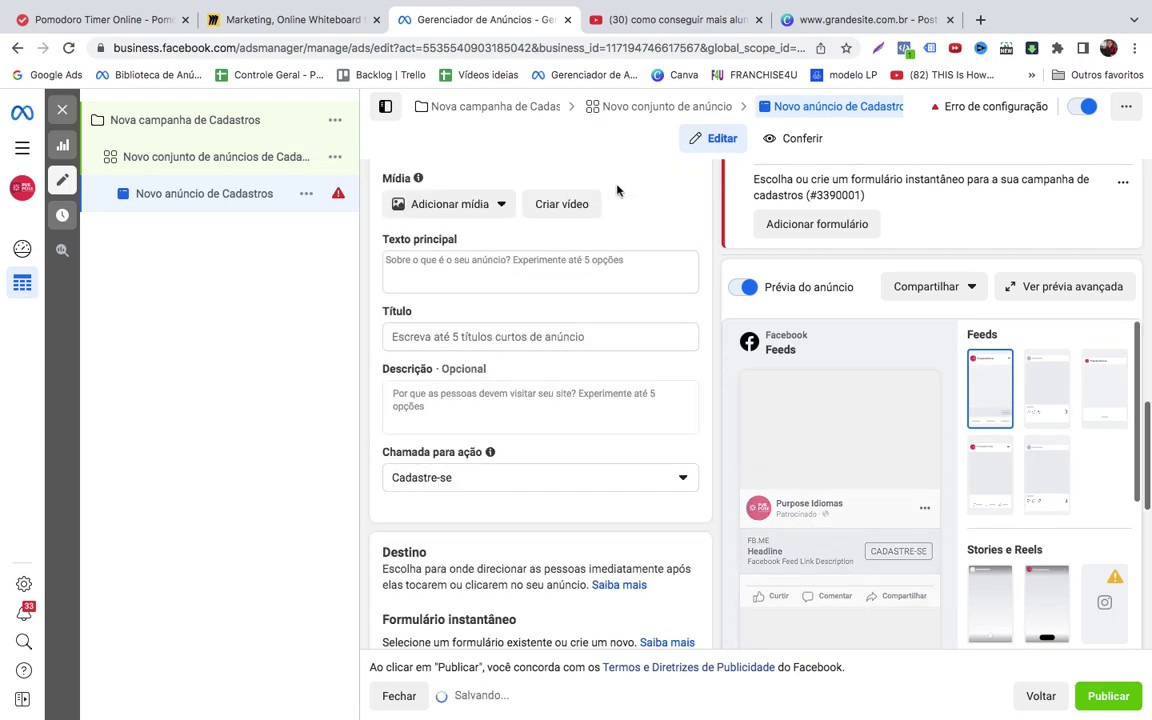
Add the FACULDADE-EXEMPLO image as the ad media, keeping the recommended crops and all Advantage+ creative optimizations off
left_click(450, 204)
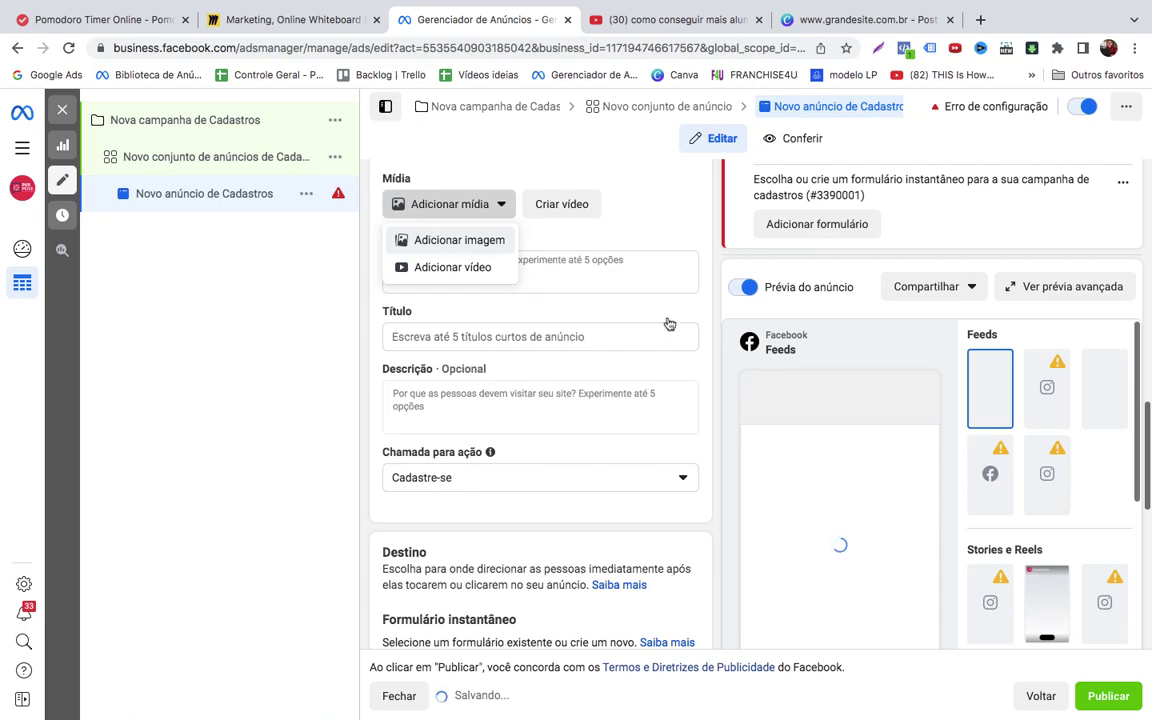
left_click(480, 240)
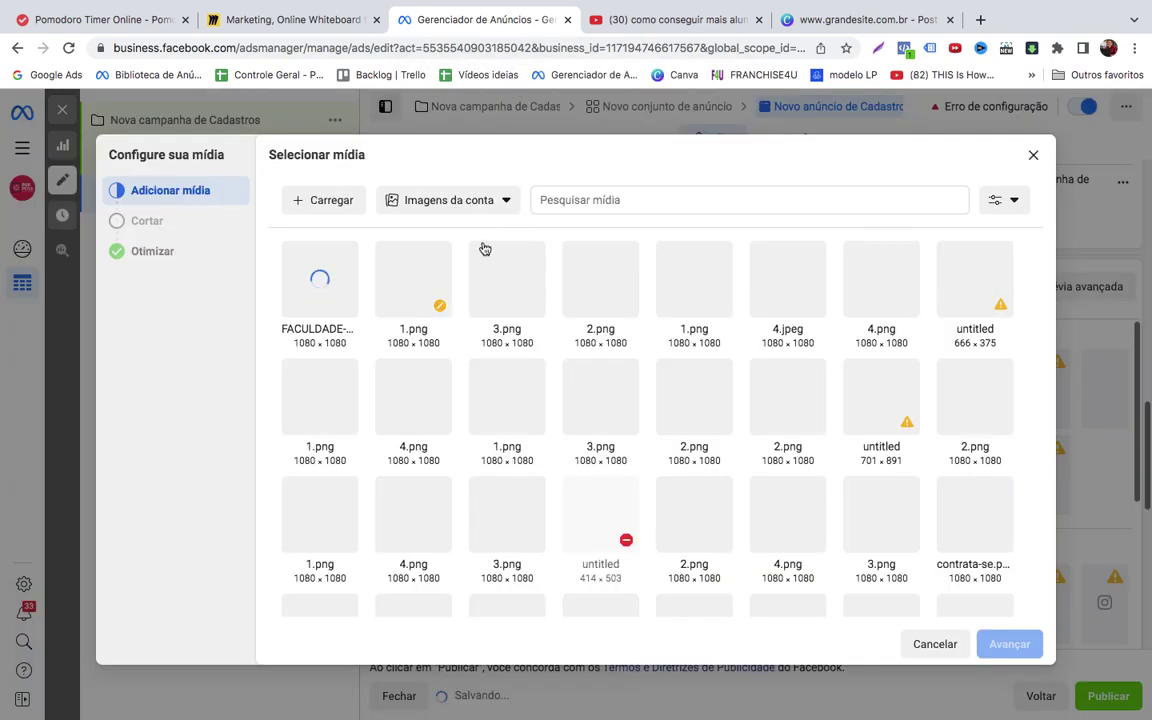
left_click(330, 287)
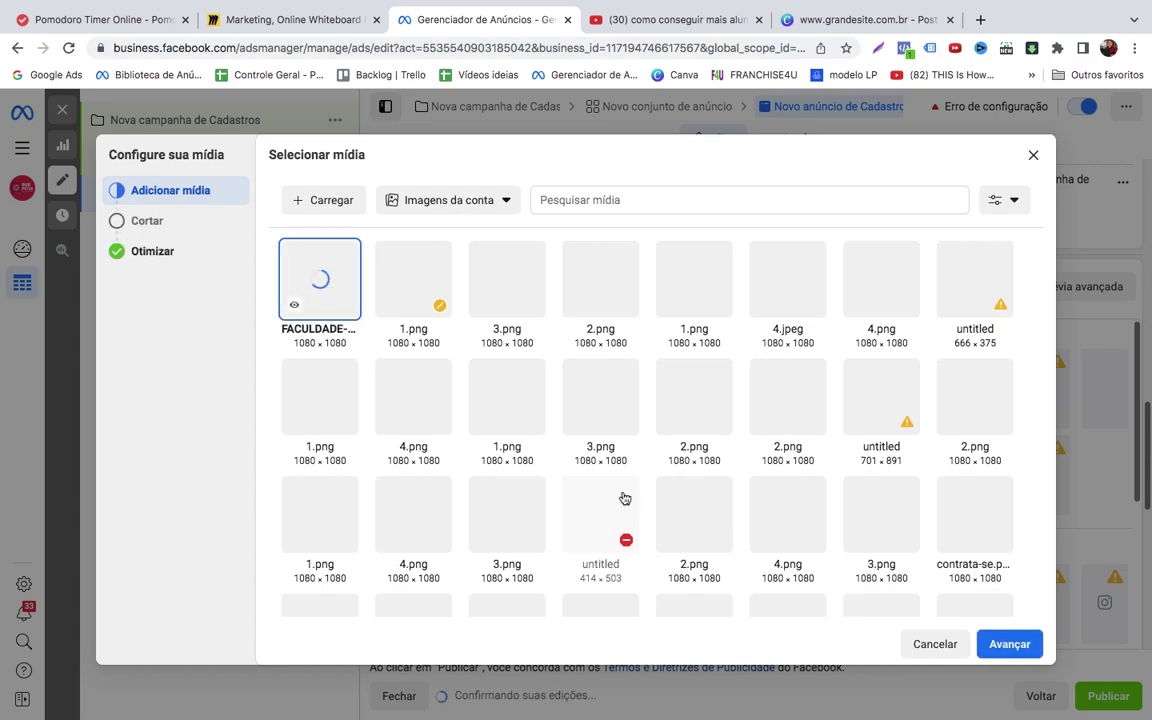
left_click(1011, 645)
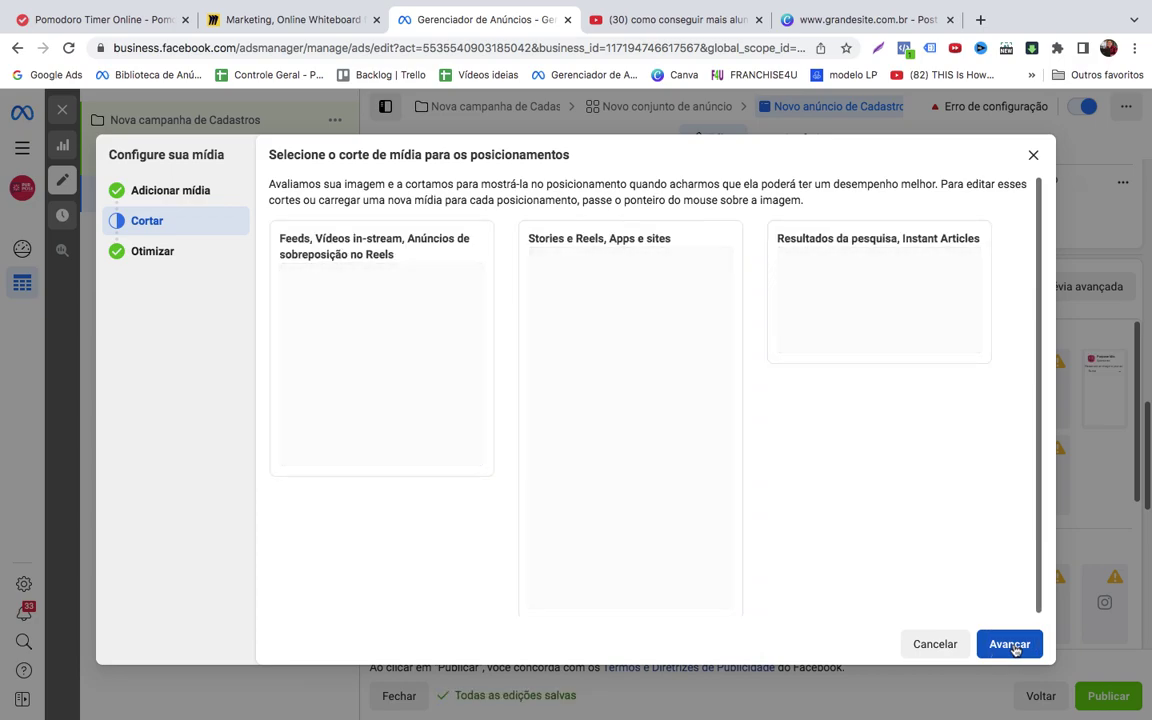
left_click(1010, 644)
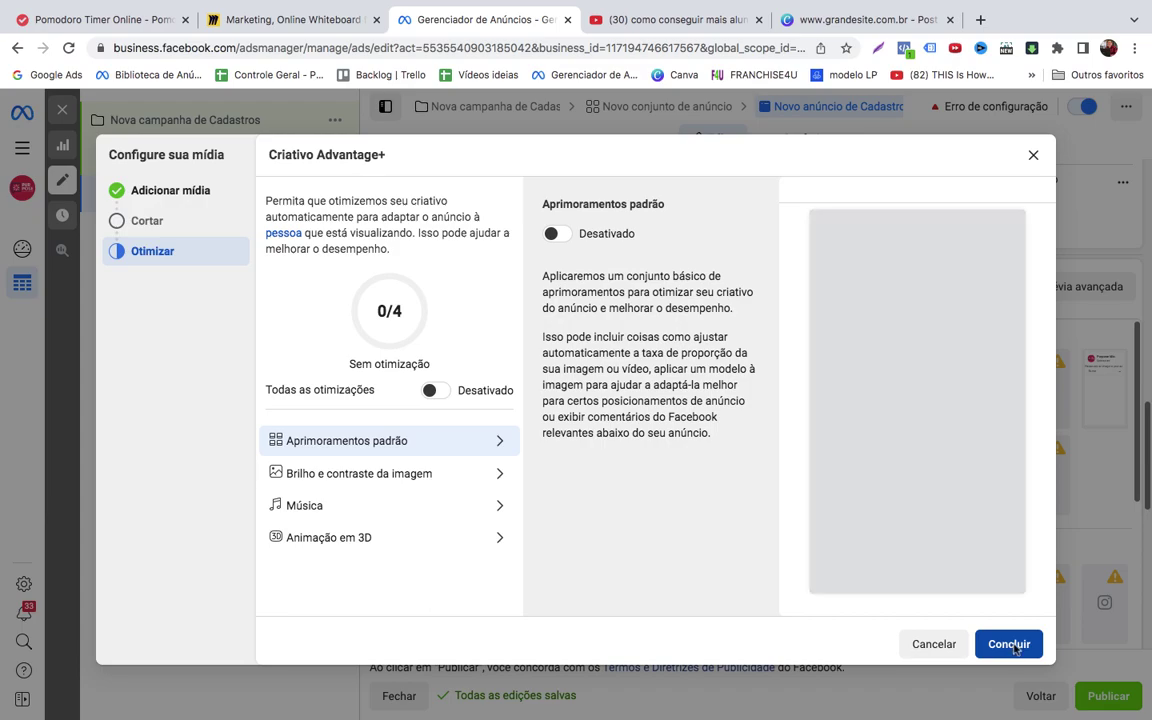
left_click(1010, 644)
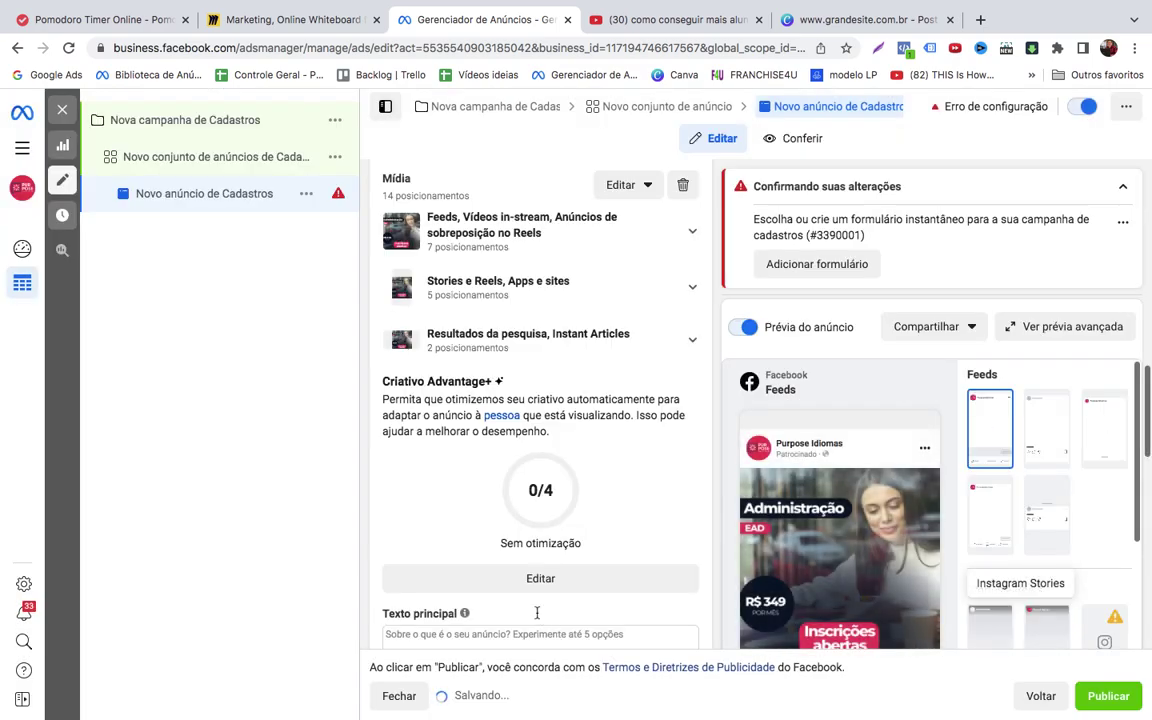
Enter the primary text "iNSCRIÇÕES ABERTAS, CLIQUE EM "SAIBA MAIS"E TENHA ACESSO A CONDIÇÕES ESPECIAIS"
scroll(537, 618, "down", 3)
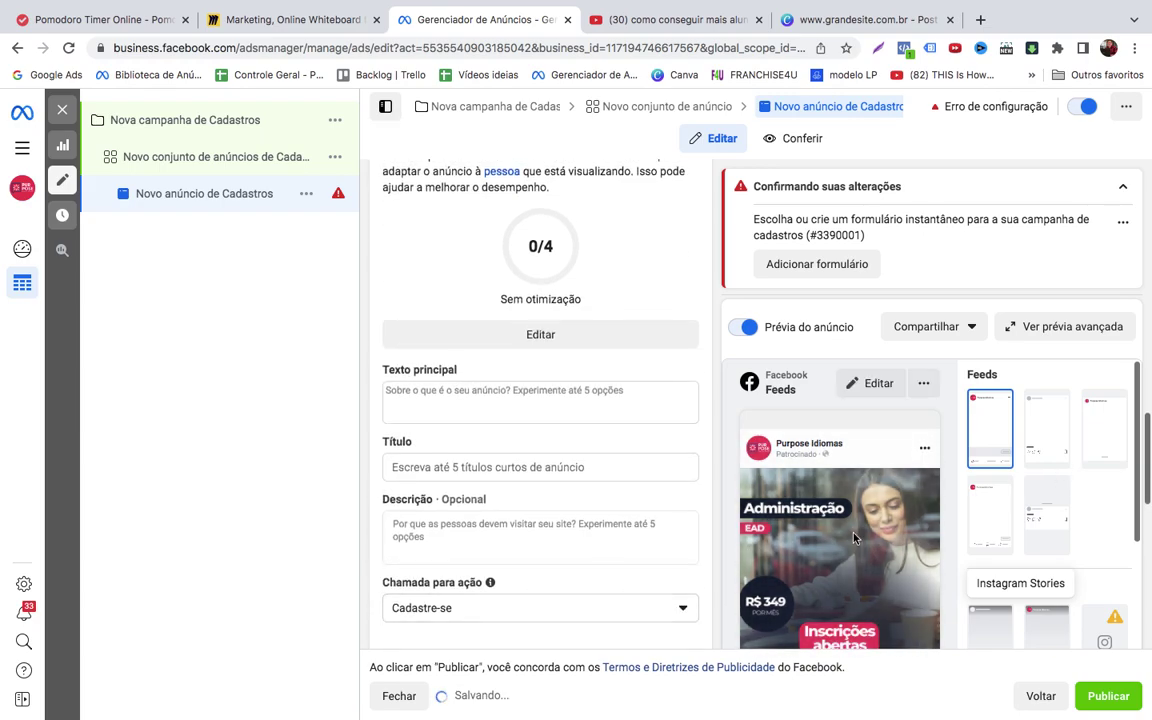
scroll(854, 535, "down", 2)
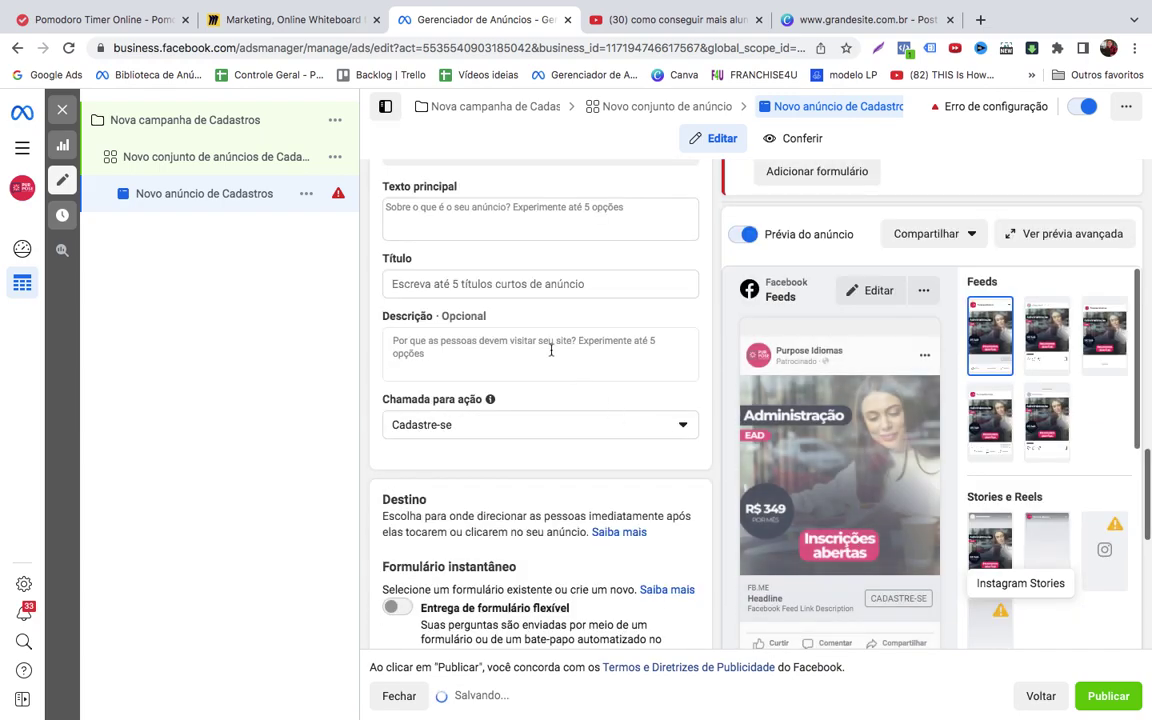
left_click(531, 217)
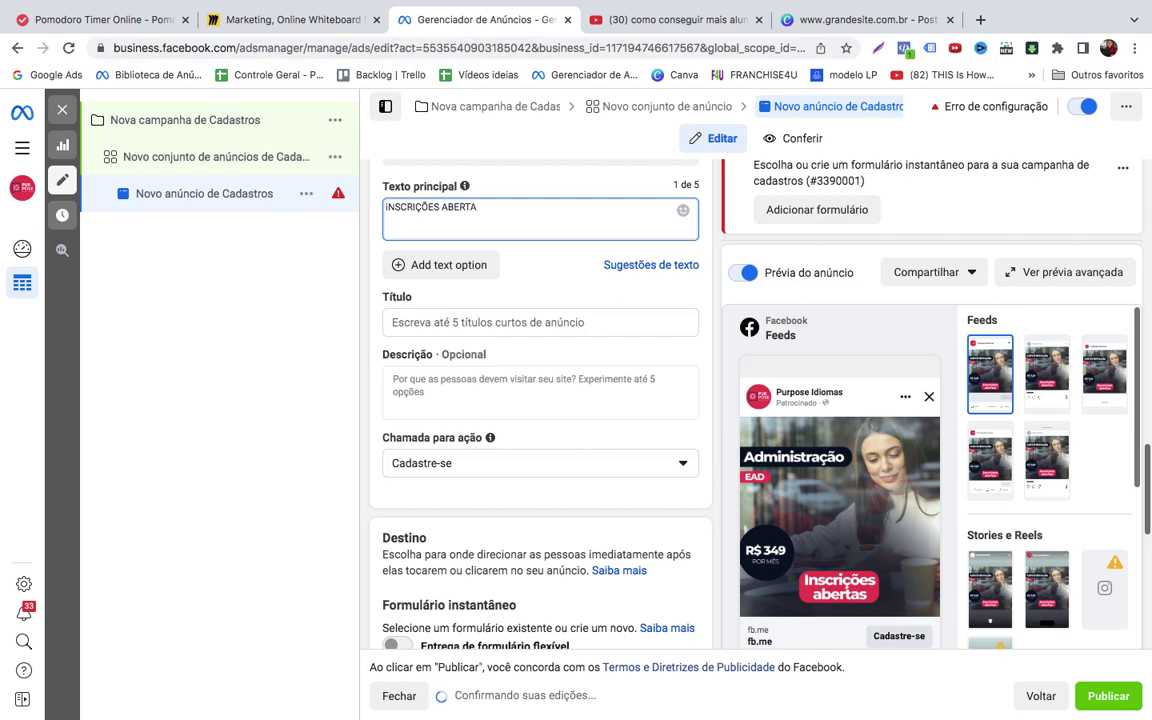
type("S, CLIQUE EM \"SAIBA MAIS\"")
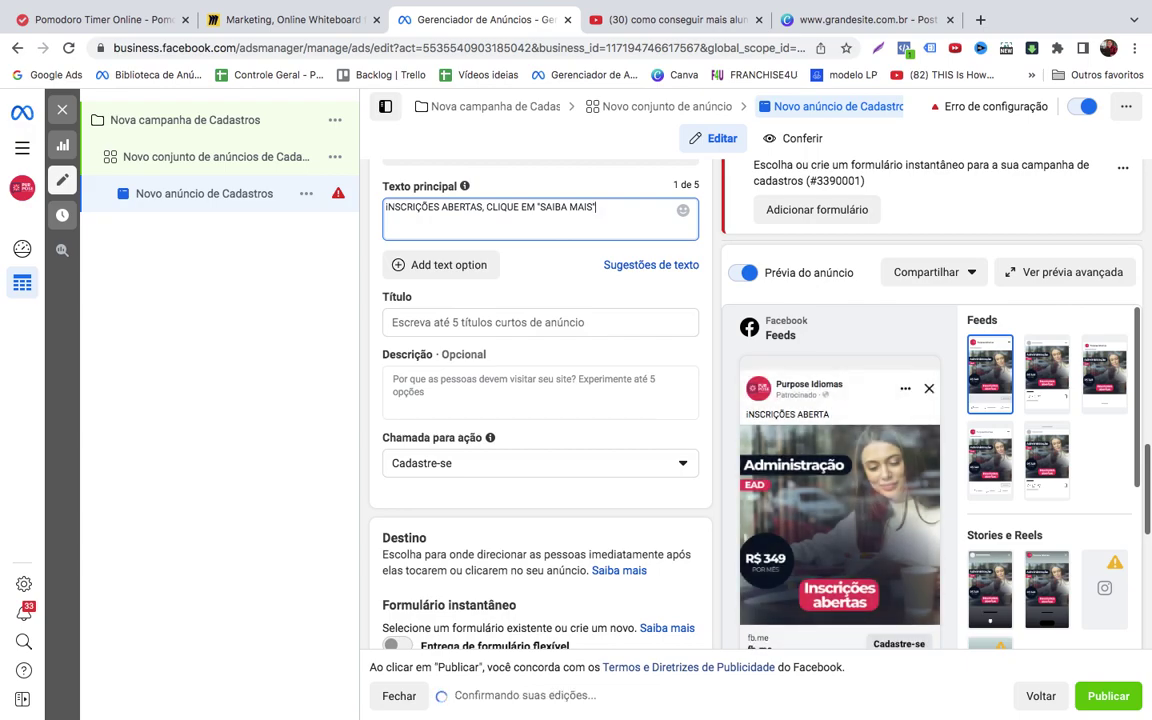
type("E")
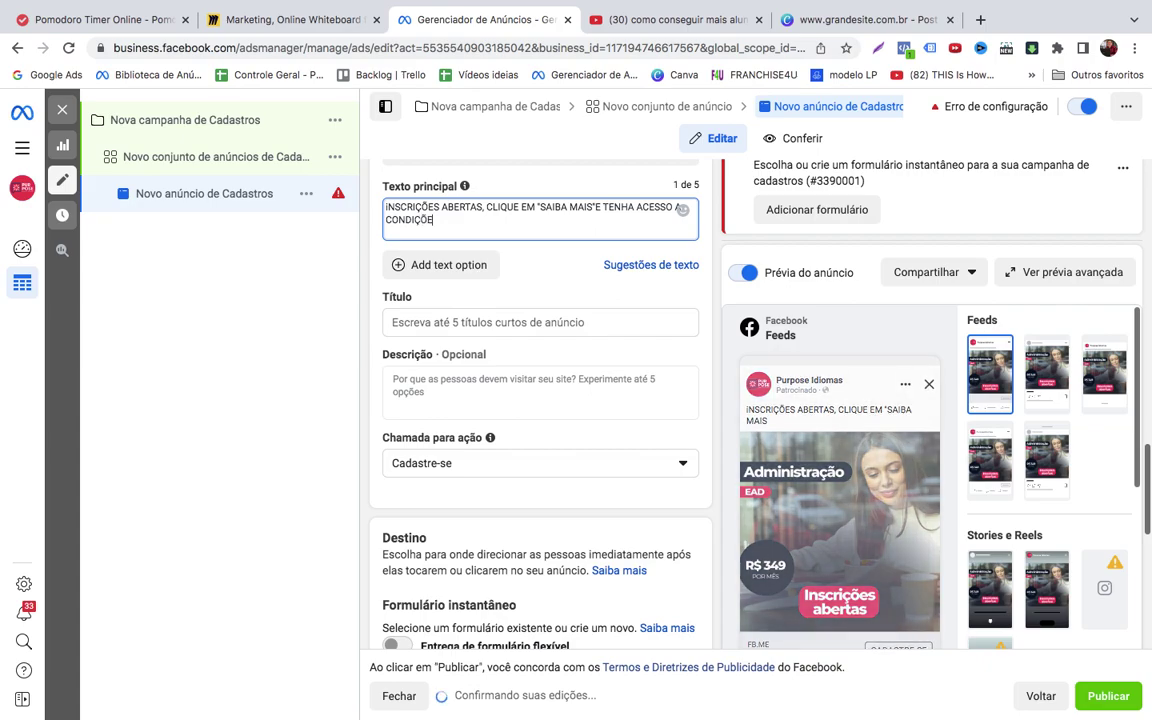
type(" TENHA ACESSO ÀS CONDIÇÕES ESPECIAIS")
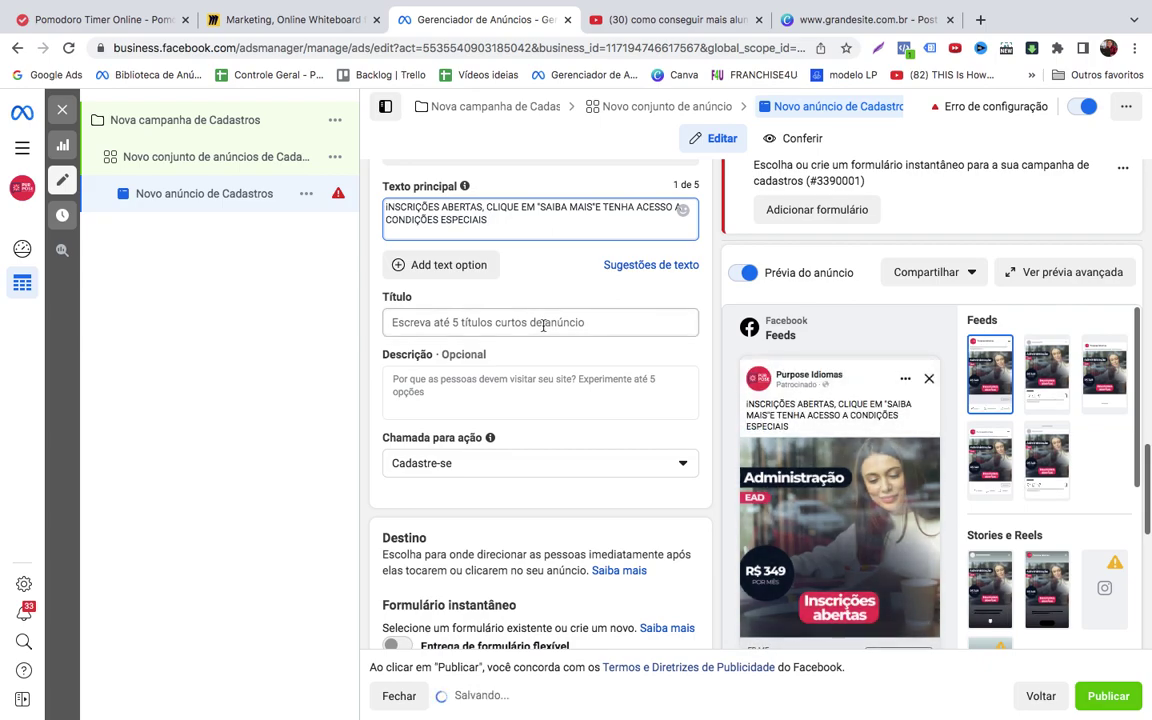
Give the ad two title options, "Valor especial" and "Início imediato"
left_click(543, 322)
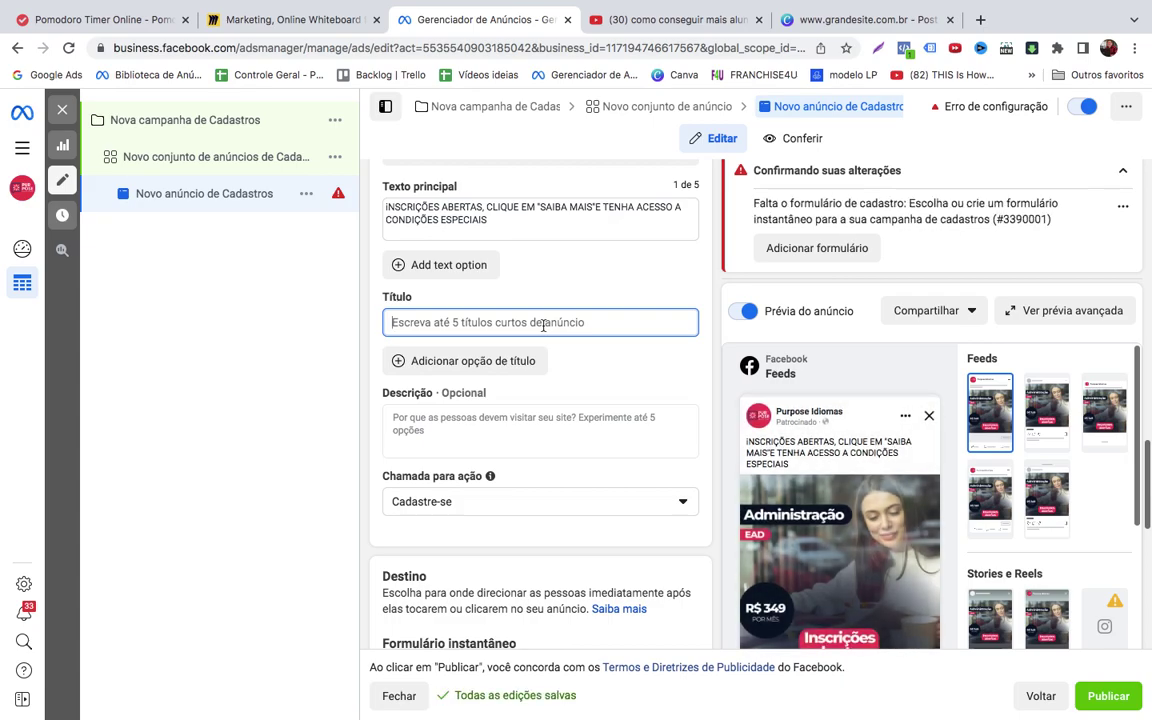
type("V")
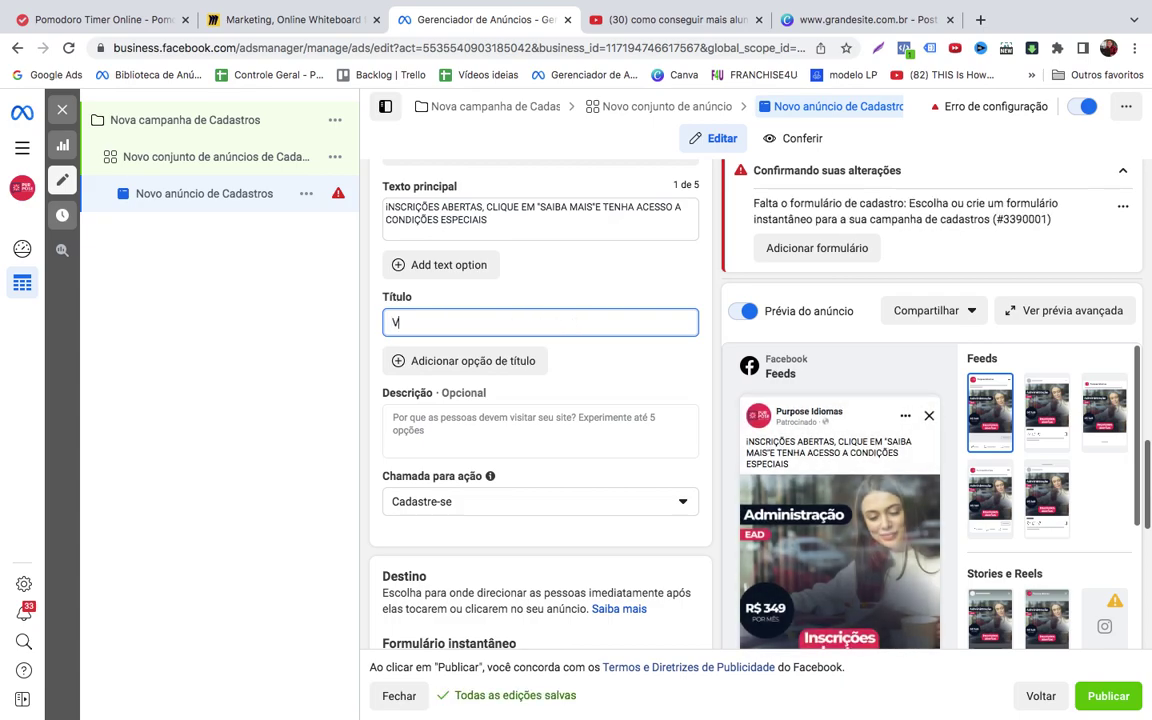
type("alor especial")
left_click(528, 368)
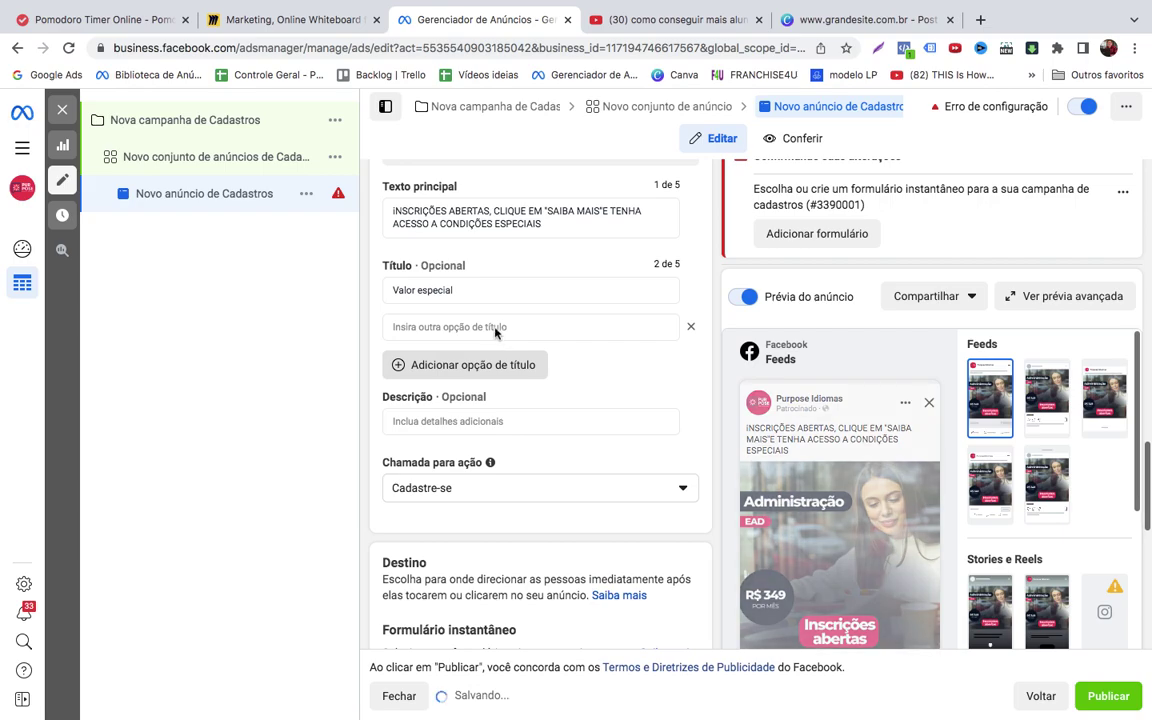
left_click(494, 327)
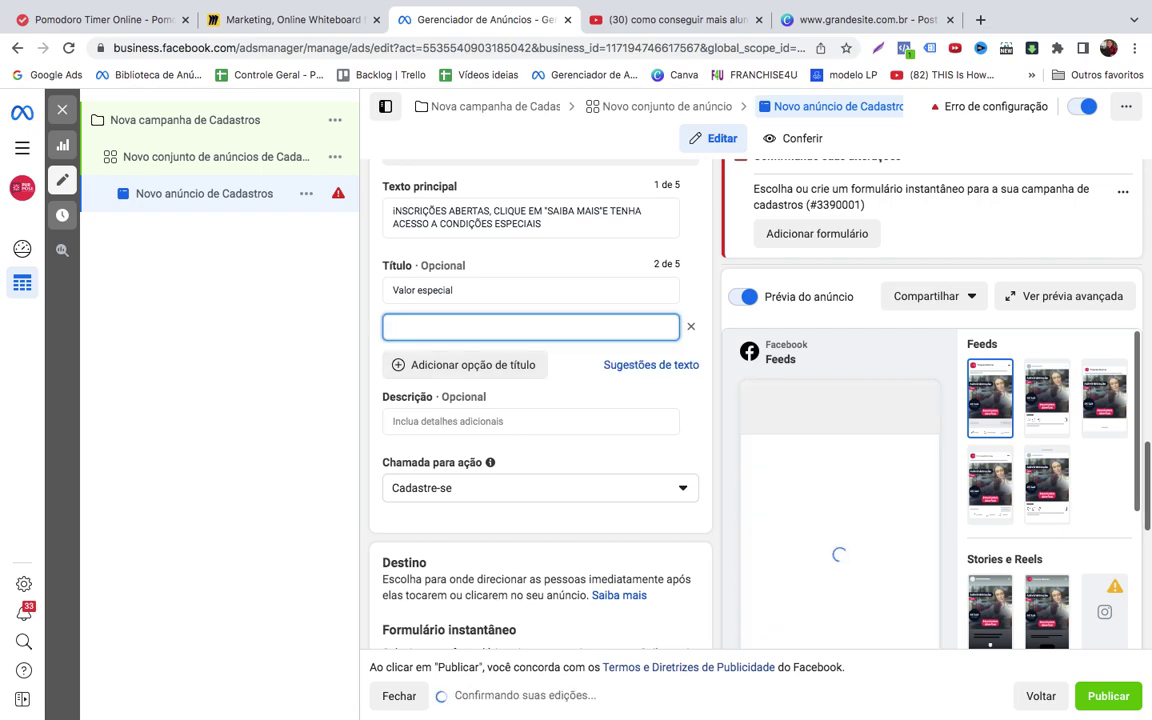
type("Início")
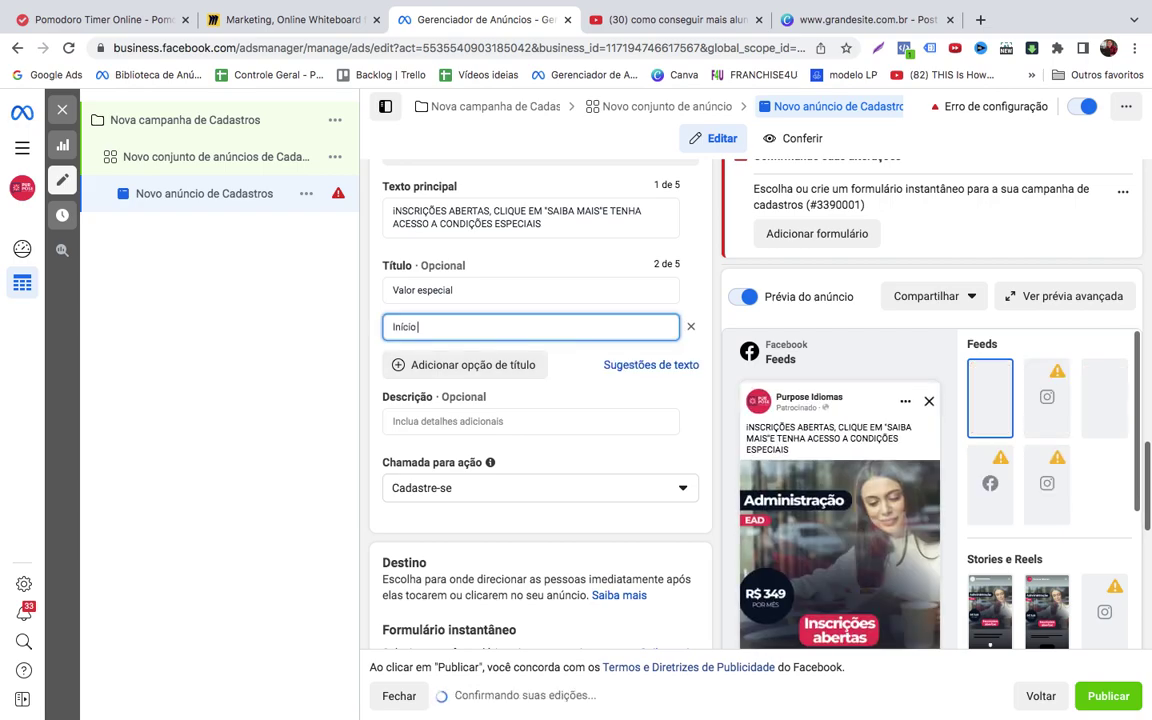
type(" imediato")
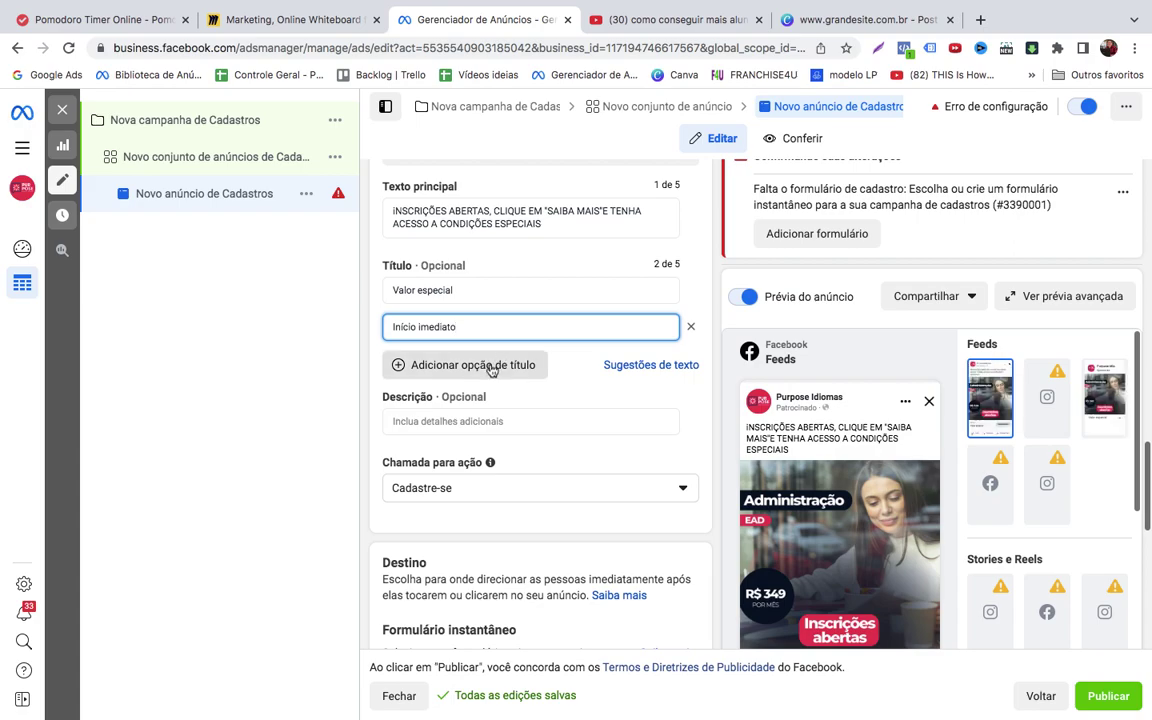
scroll(596, 424, "down", 2)
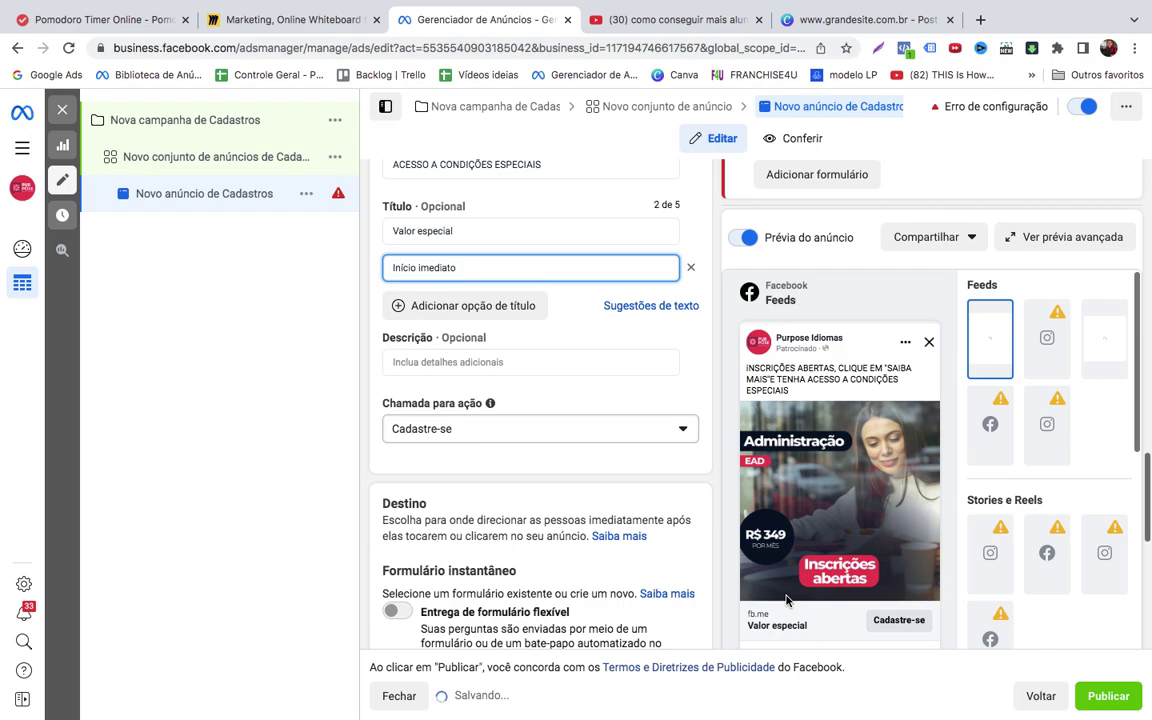
Enter the ad description "+50.000 alunos satisfeitos"
scroll(786, 600, "down", 1)
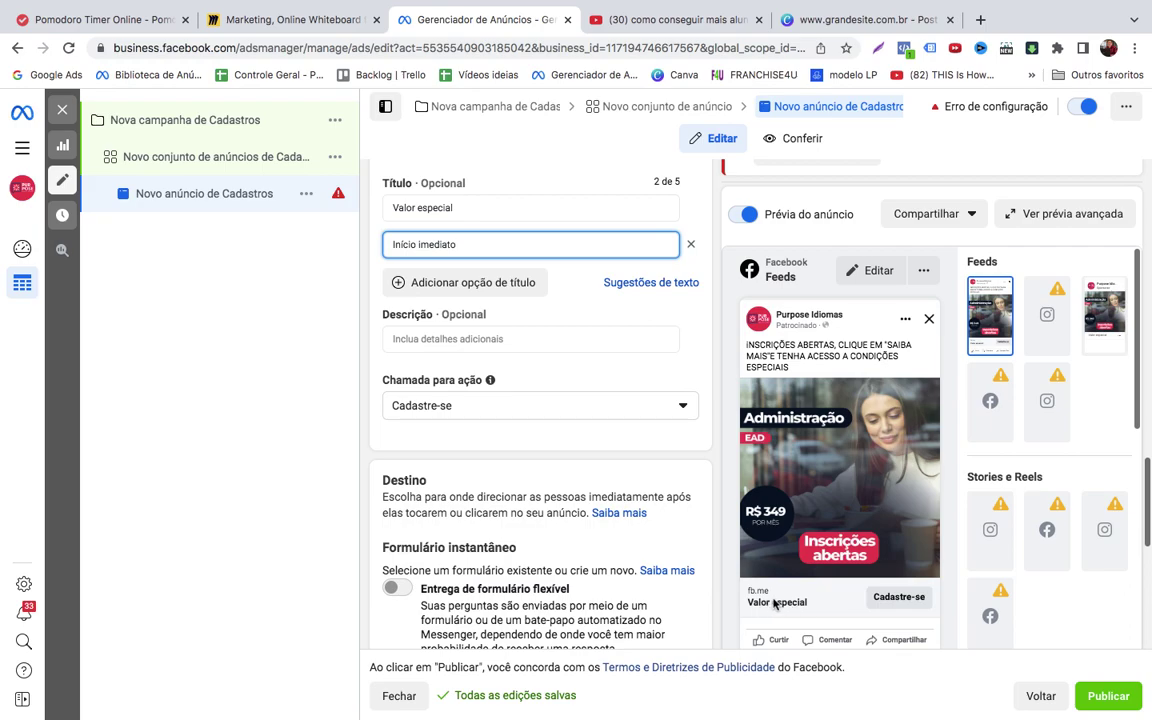
left_click(521, 339)
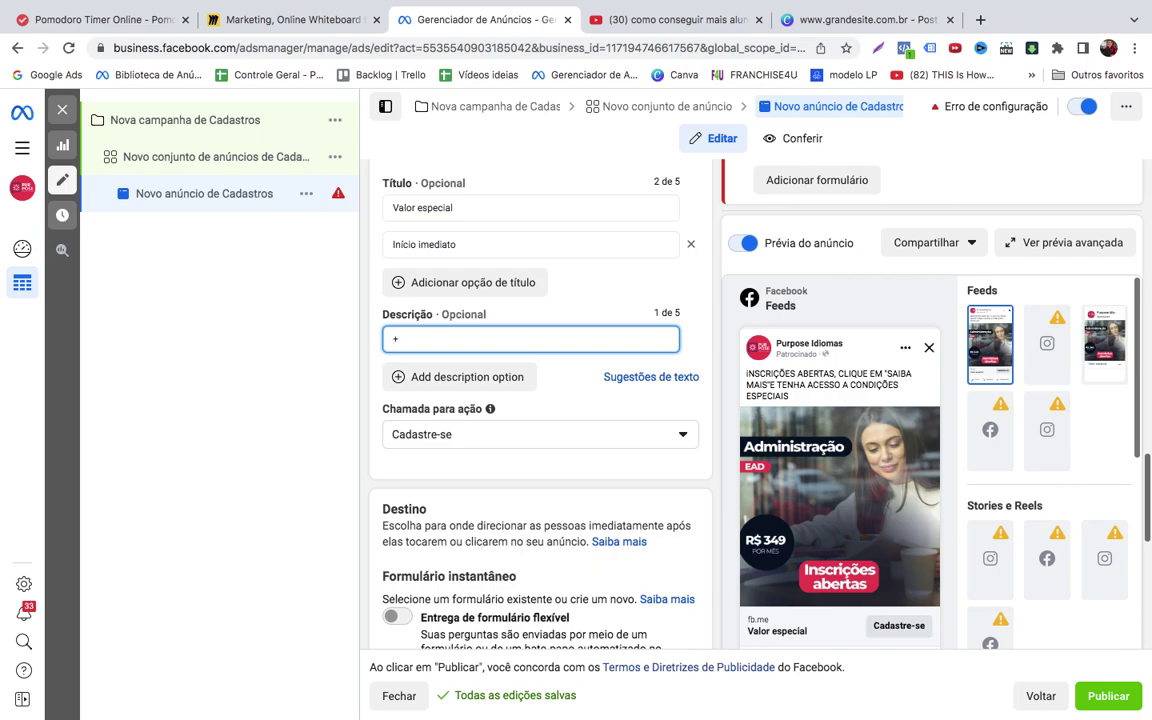
type("+5")
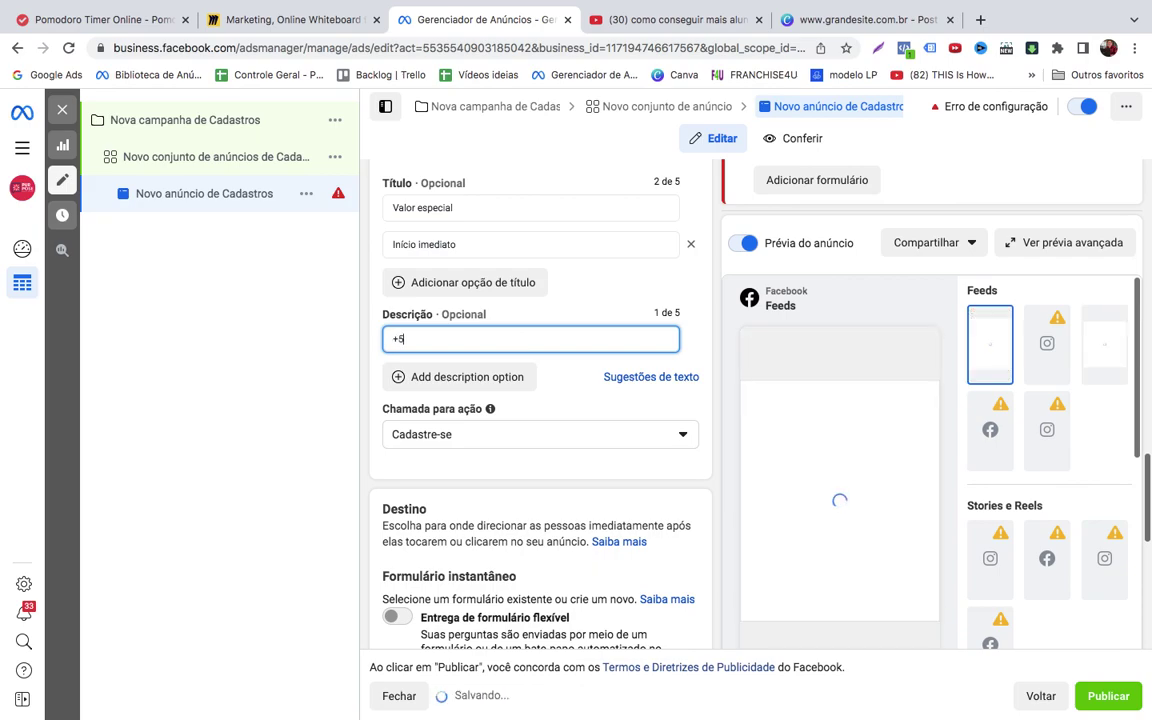
type("0.000")
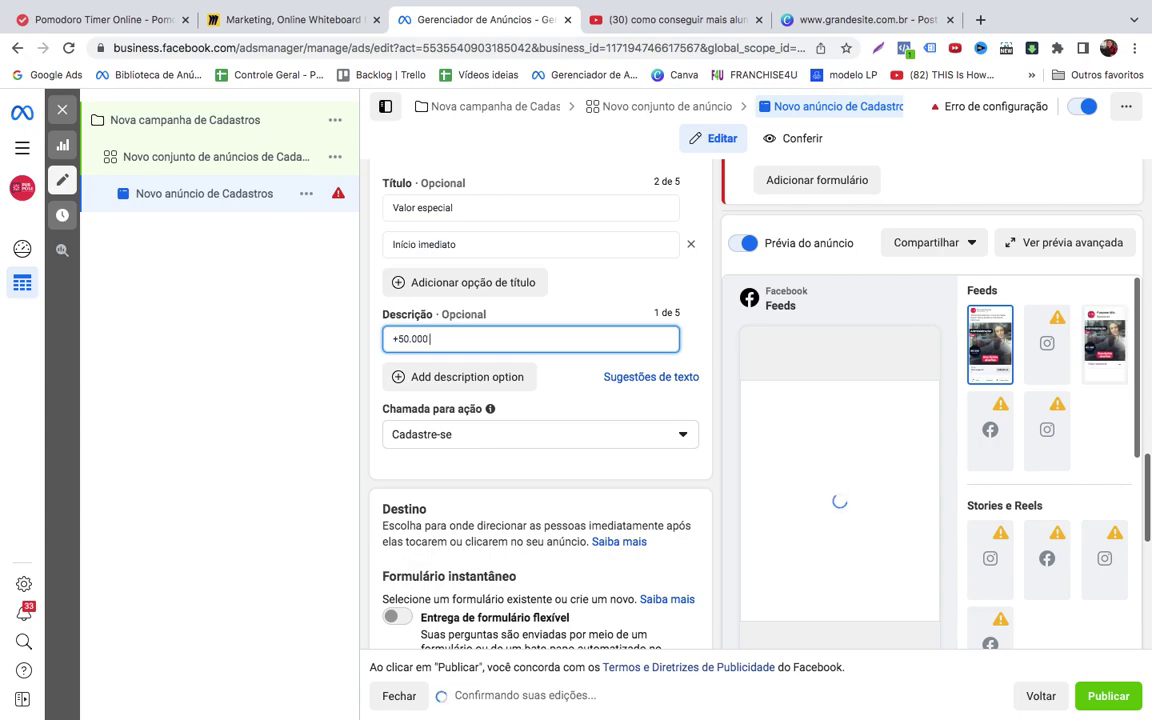
type(" alunos satisfeitos")
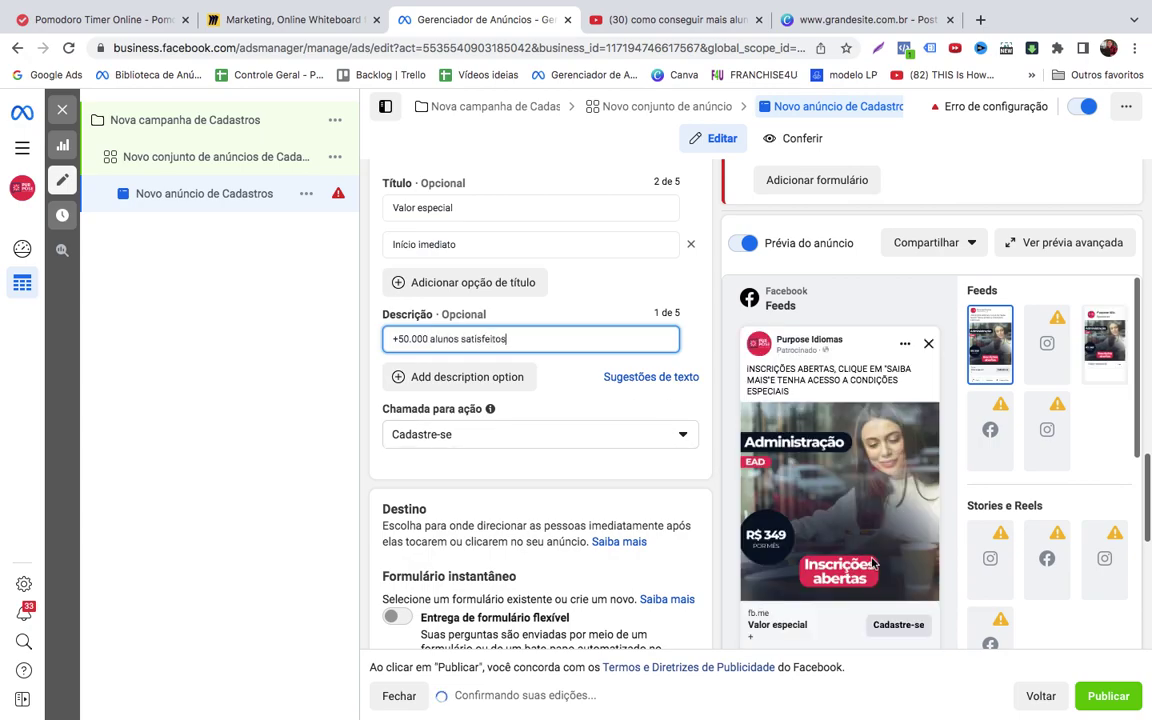
Start creating a new instant form in the ad's Destino section
scroll(872, 565, "down", 1)
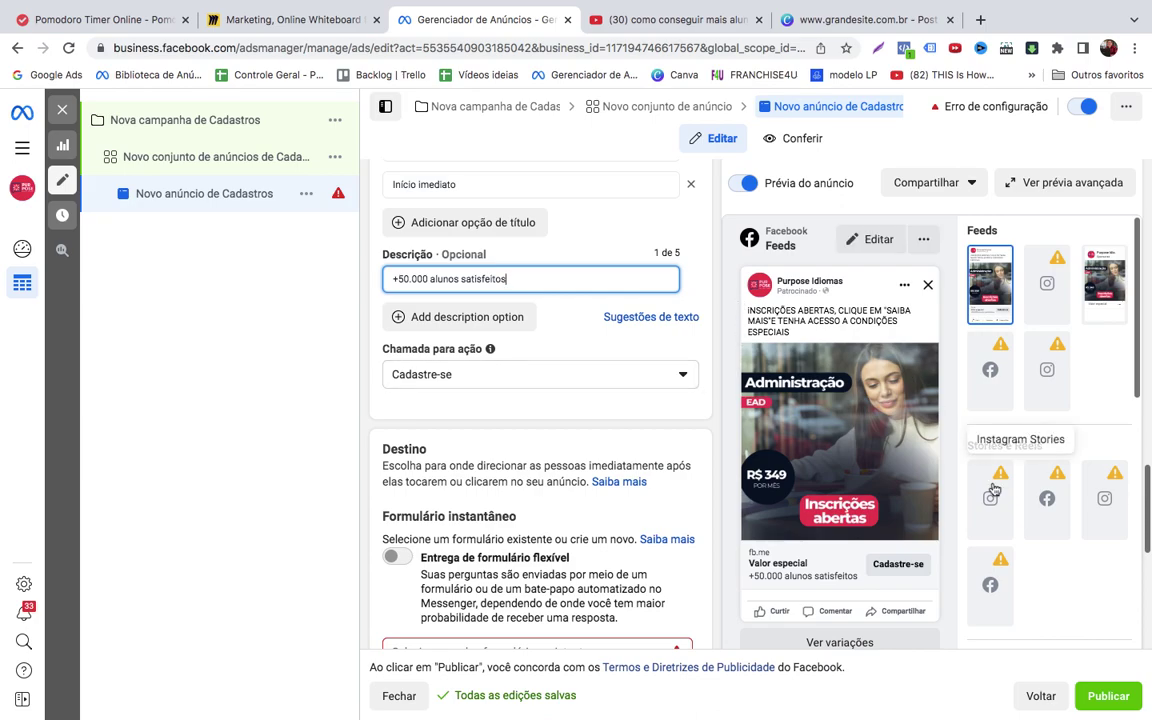
scroll(669, 563, "down", 3)
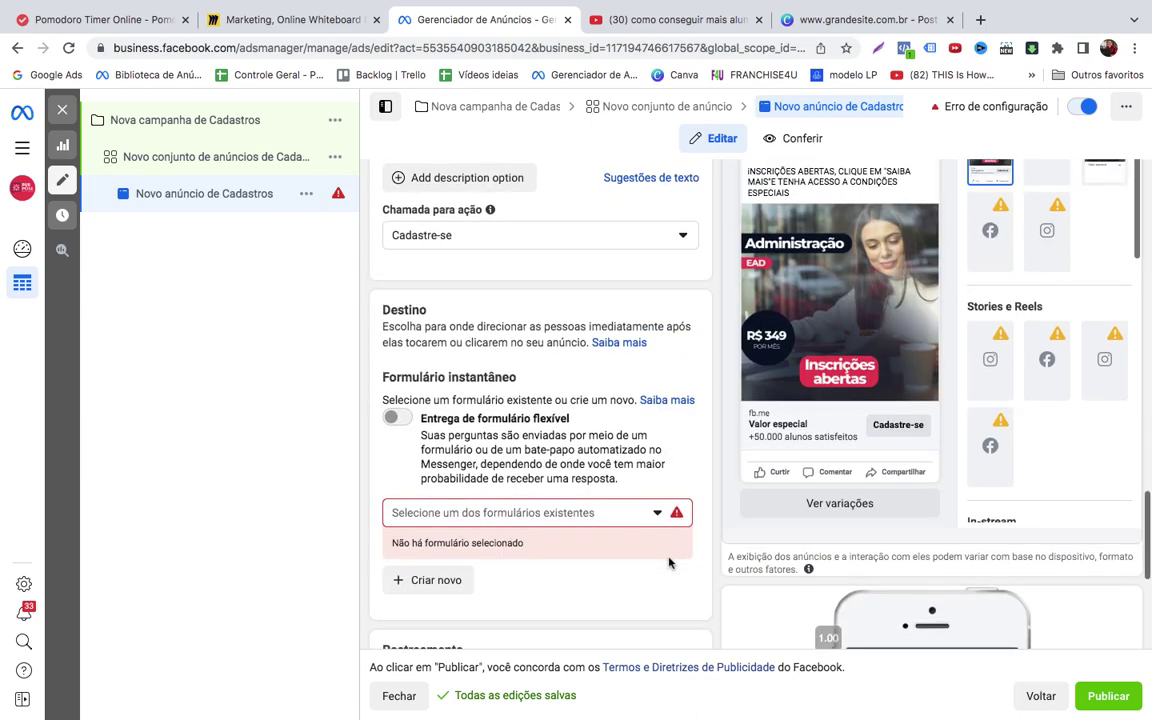
scroll(645, 593, "down", 3)
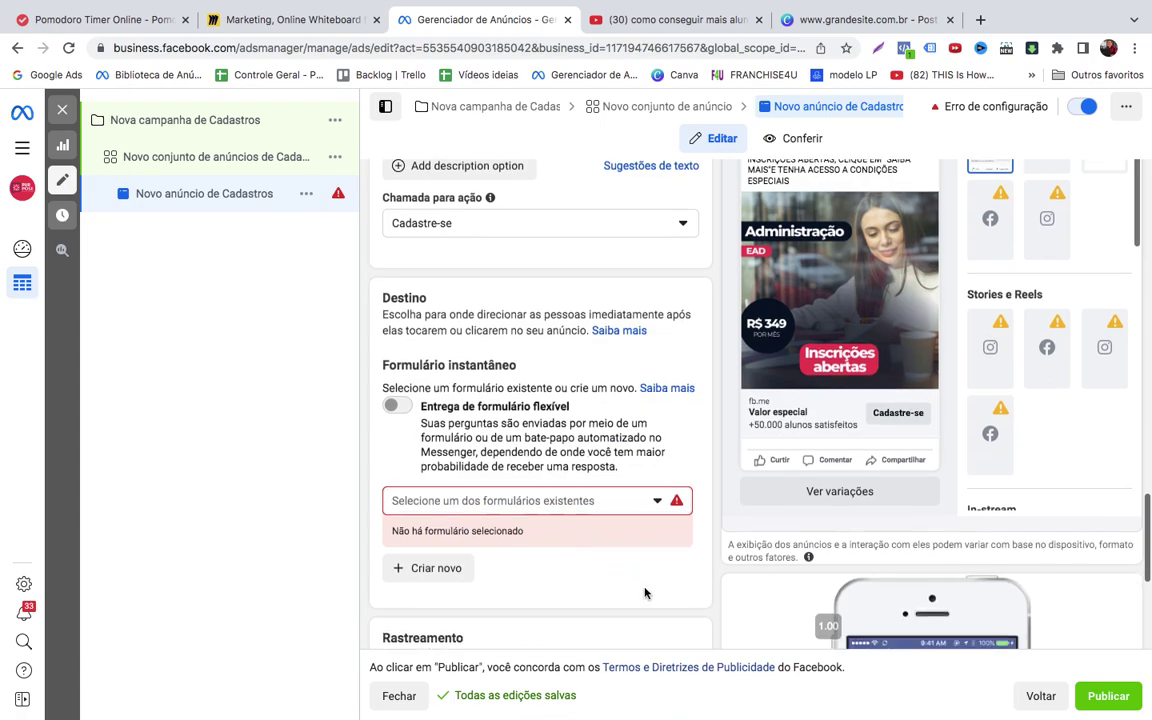
left_click(412, 442)
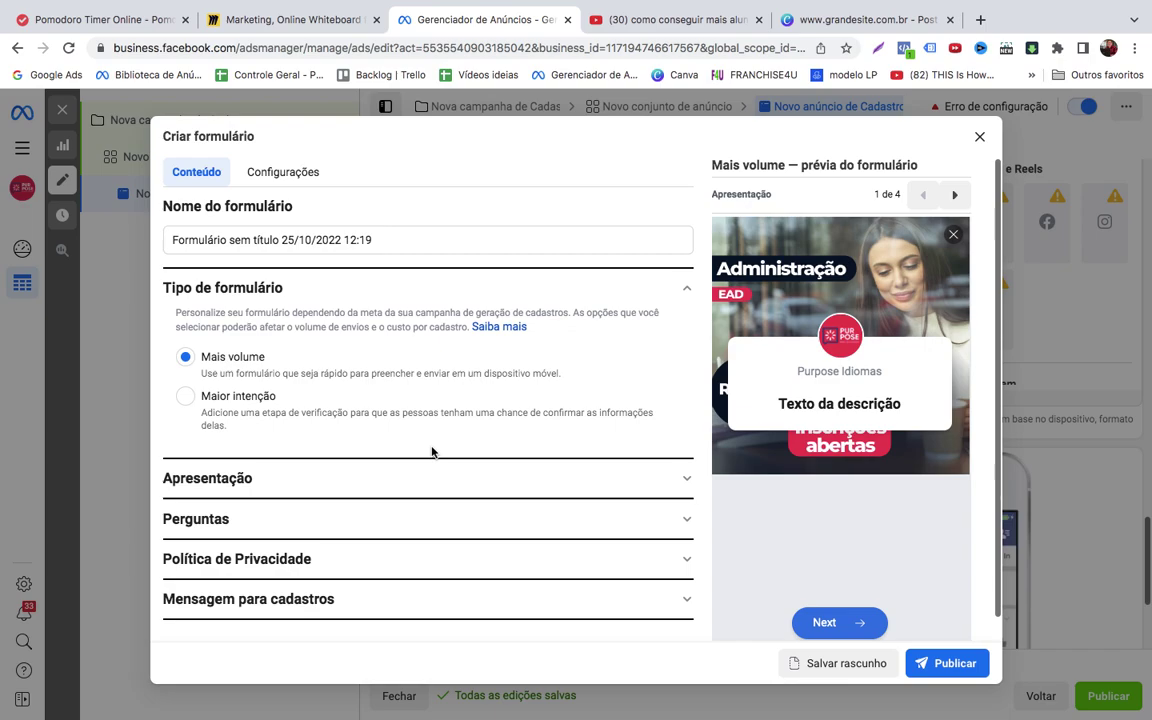
Give the form's greeting in Apresentação the title "Preencha para receber mais informa.."
left_click(458, 478)
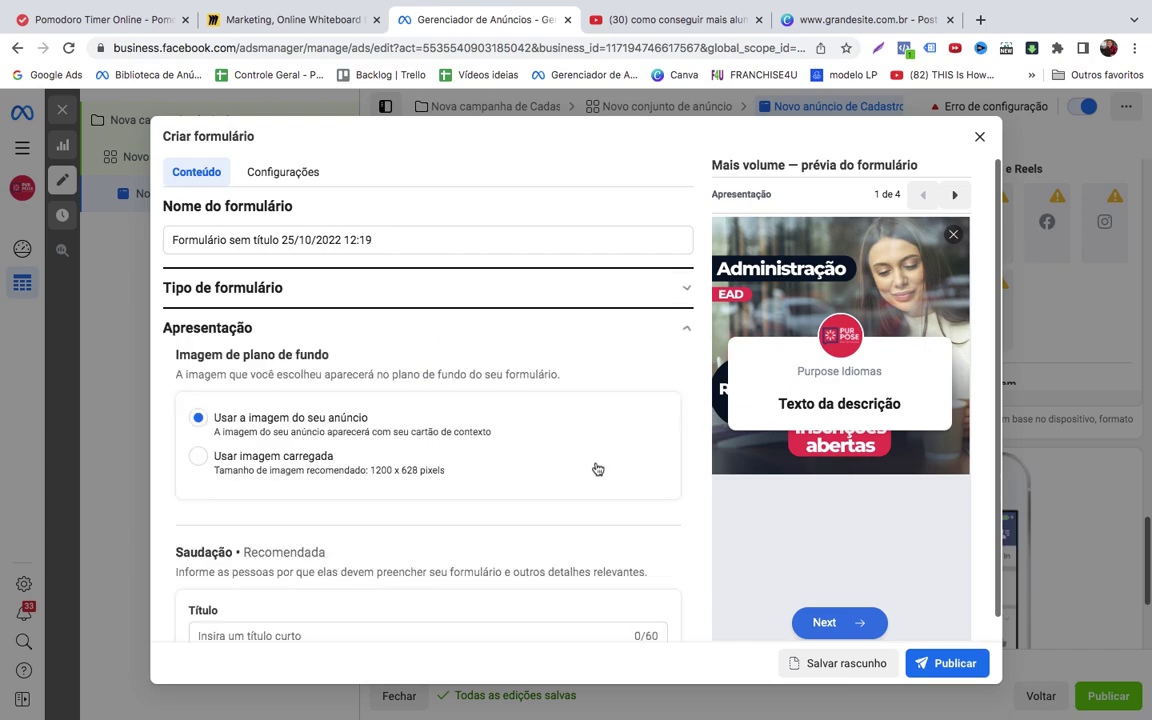
scroll(597, 469, "down", 4)
left_click(452, 478)
type("Preencha m")
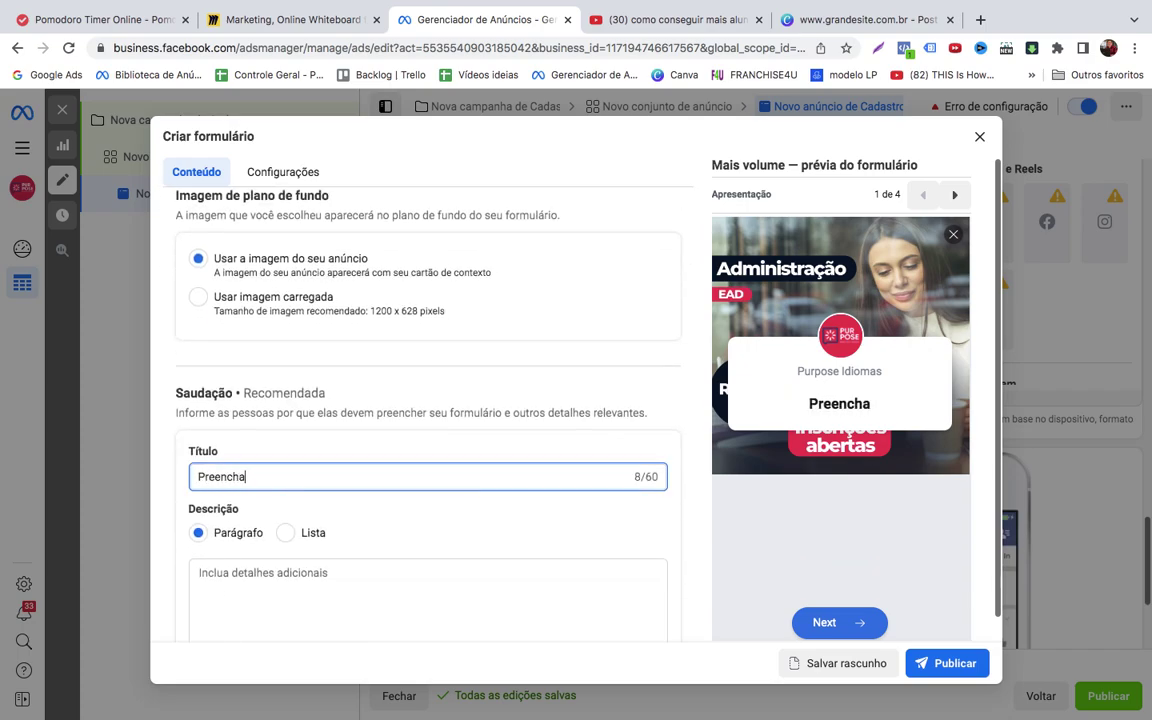
key("BackSpace")
type("opara")
key("BackSpace")
key("BackSpace")
key("BackSpace")
key("BackSpace")
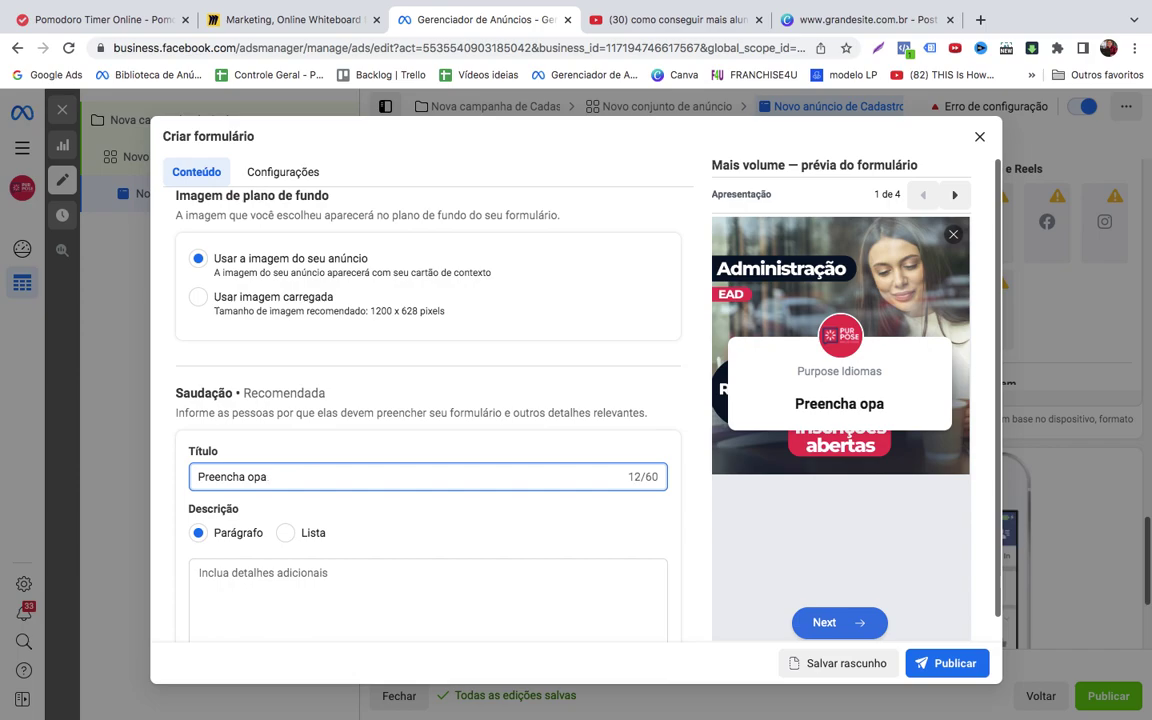
key("BackSpace")
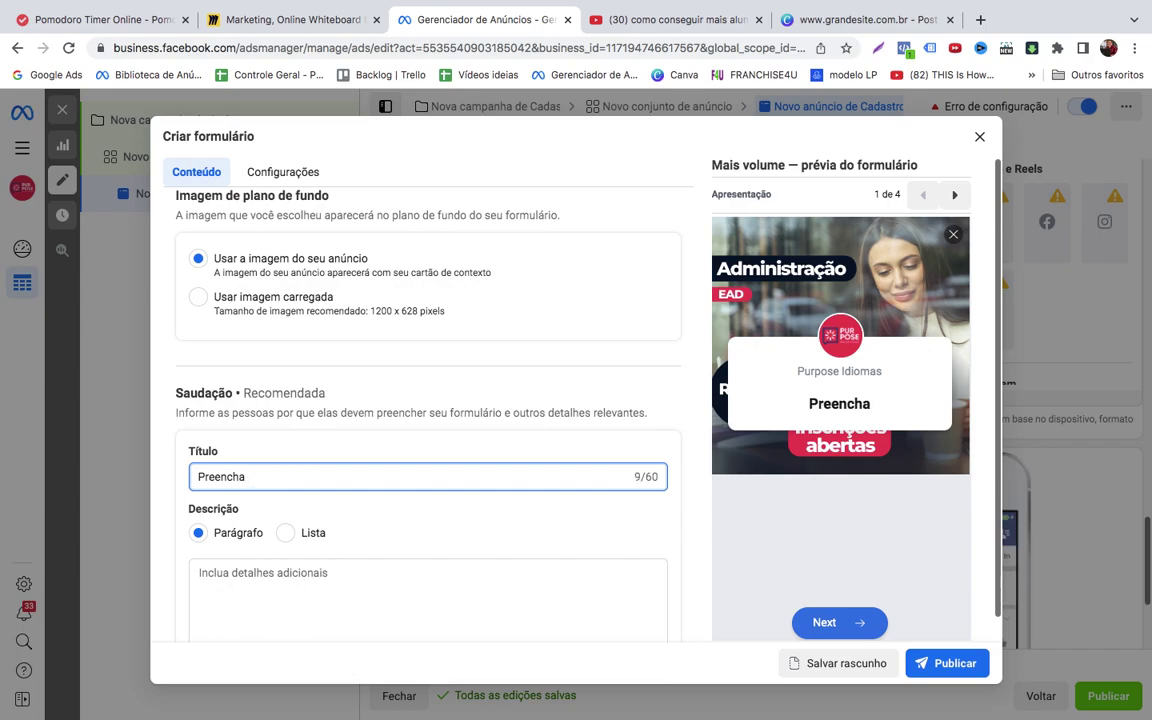
type("para receber mais informa..")
Add Phone number from the contact fields to the form's auto-filled questions
scroll(514, 548, "down", 3)
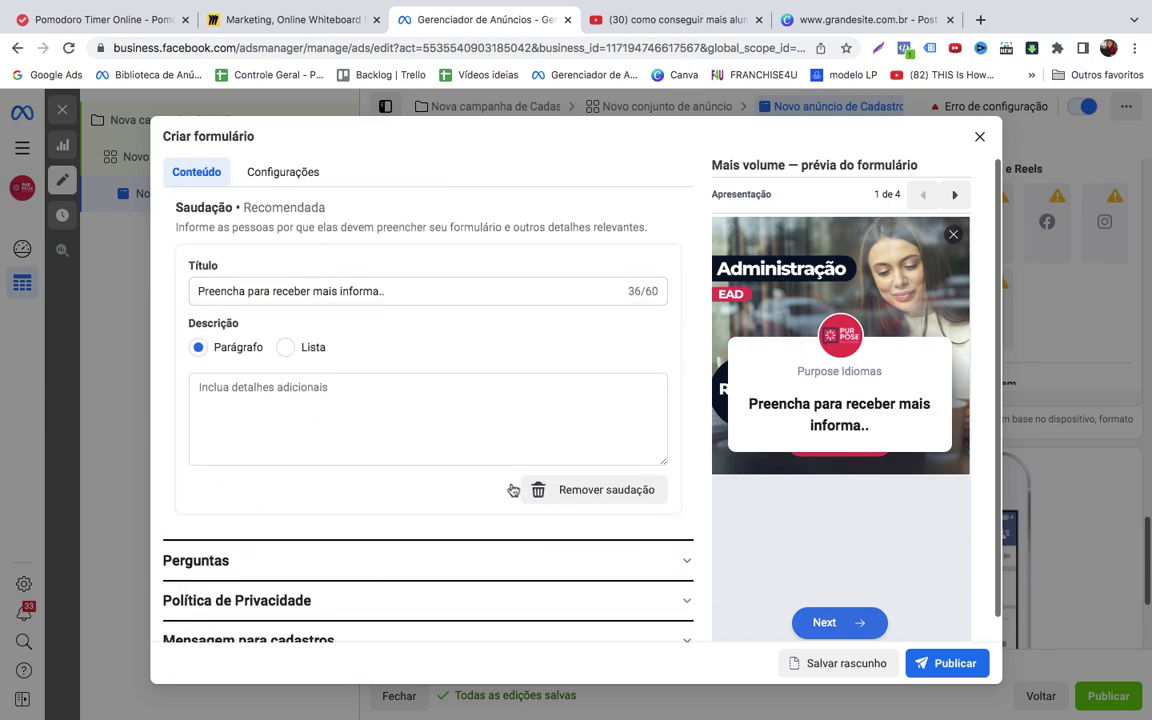
left_click(513, 489)
scroll(513, 489, "down", 5)
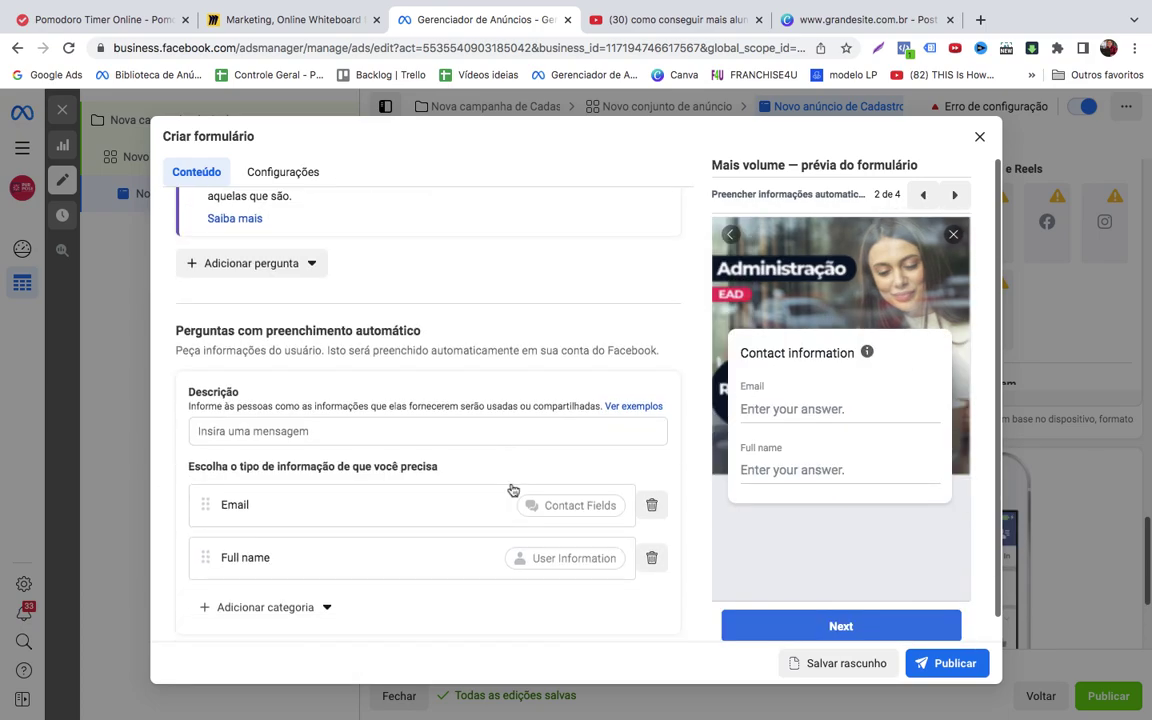
left_click(320, 490)
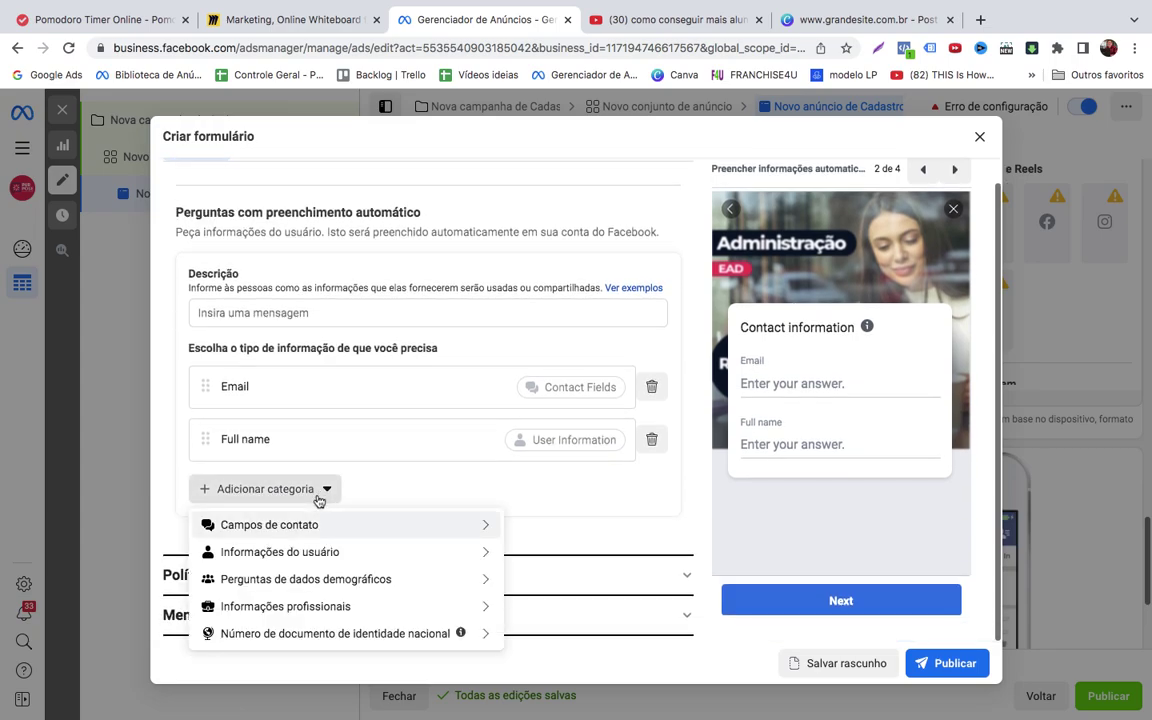
mouse_move(307, 525)
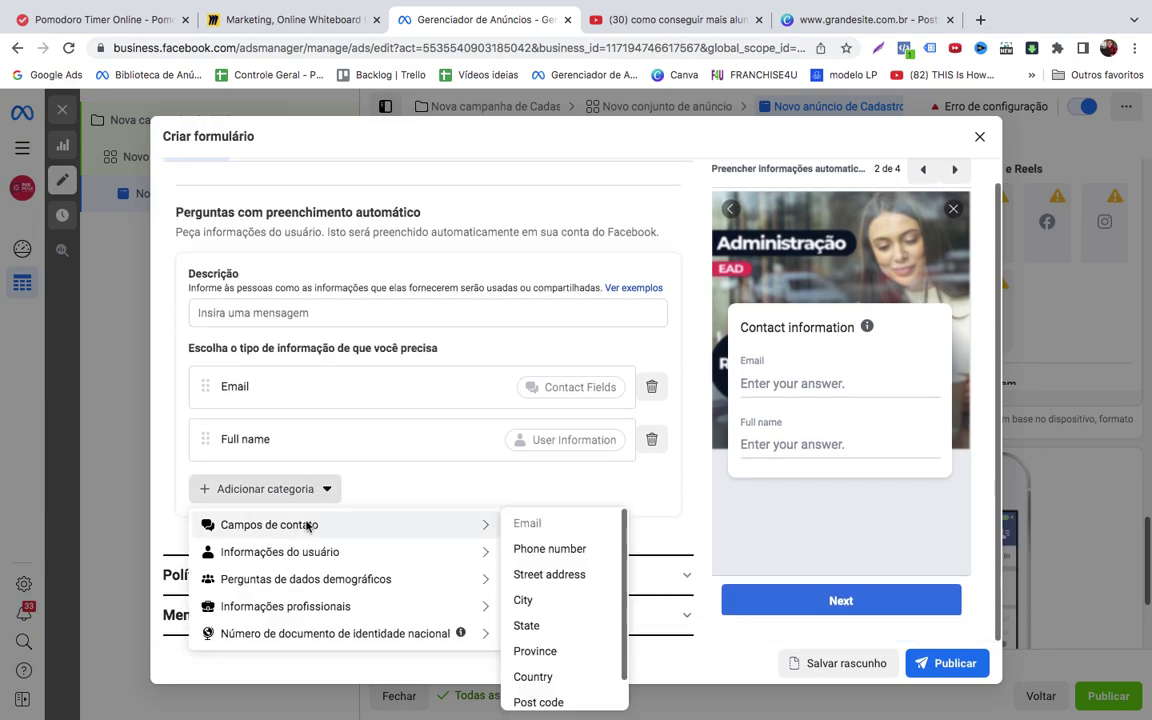
left_click(549, 549)
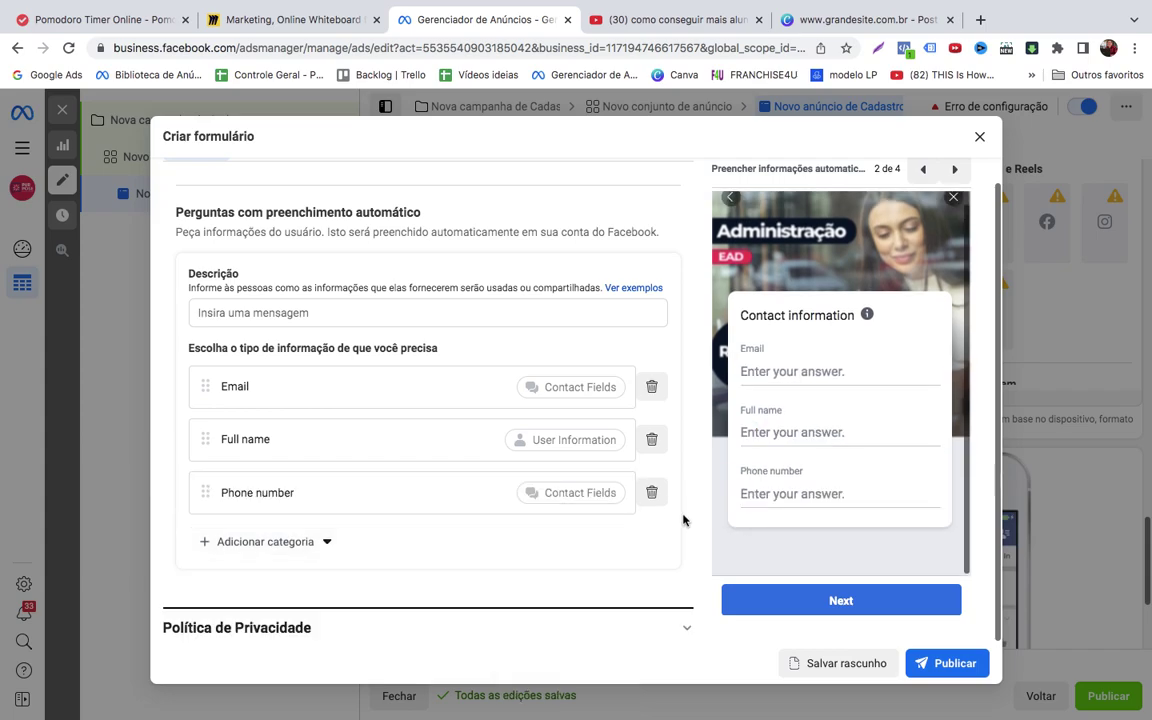
scroll(688, 525, "down", 1)
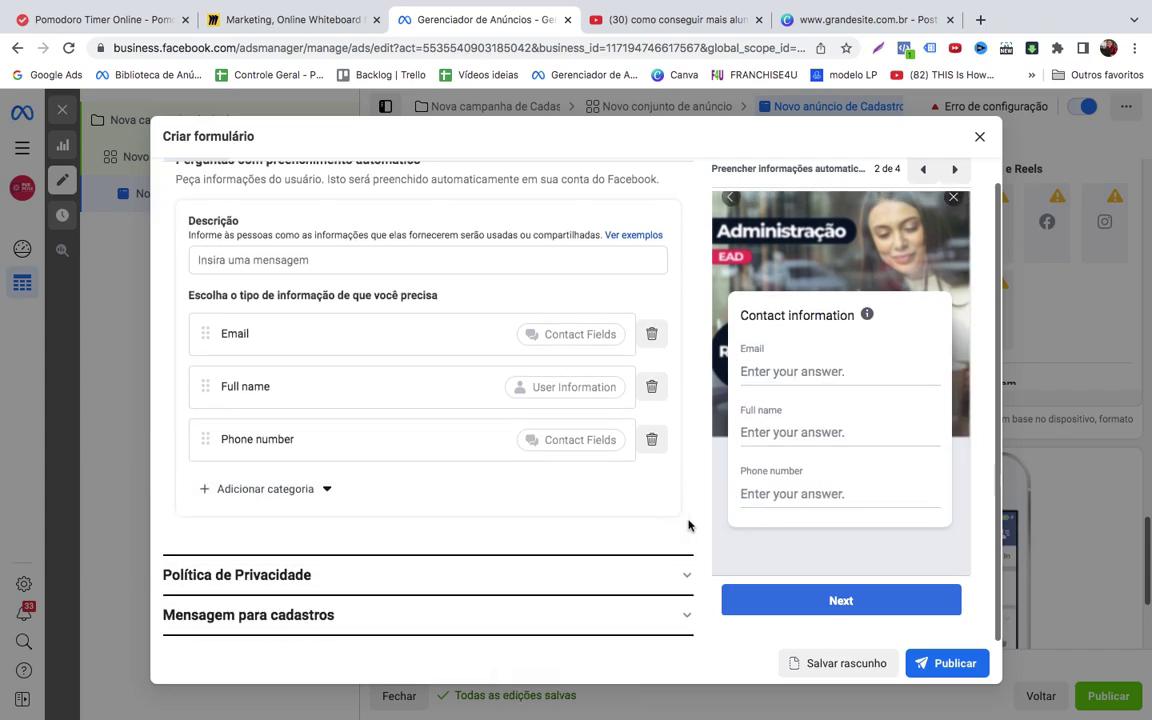
Set the form's completion message title to "Obrigado" and its description to "entraremos em contato o mais rápido possível"
left_click(296, 575)
left_click(288, 344)
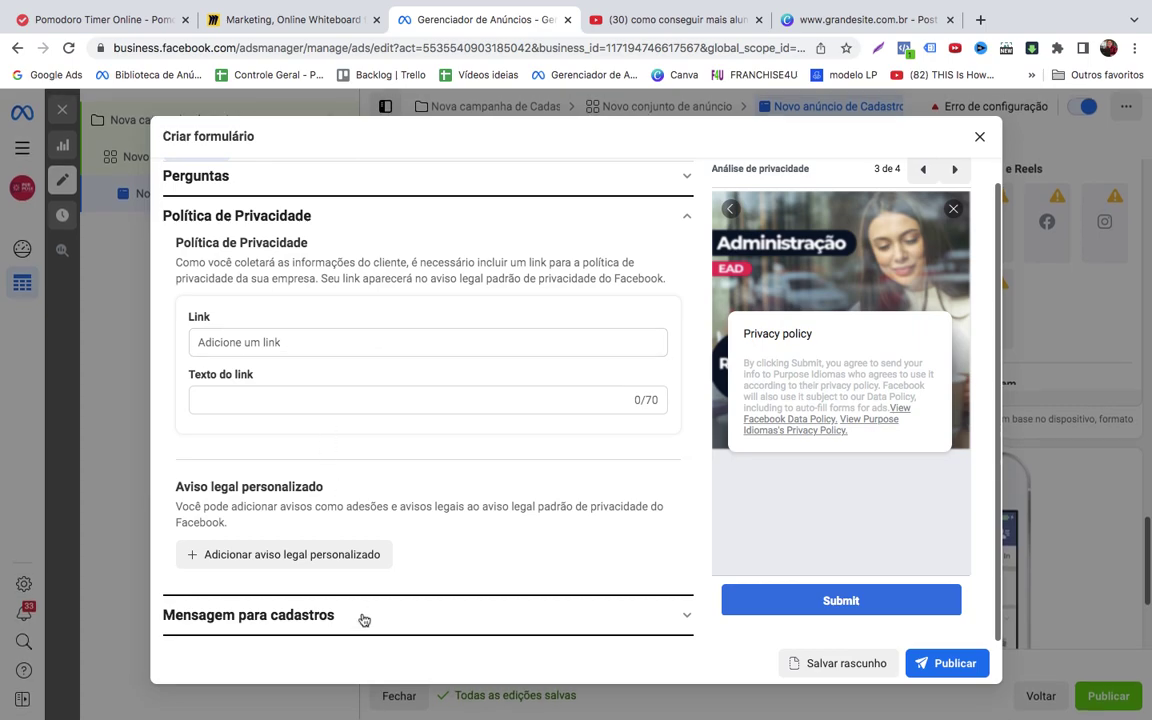
left_click(511, 614)
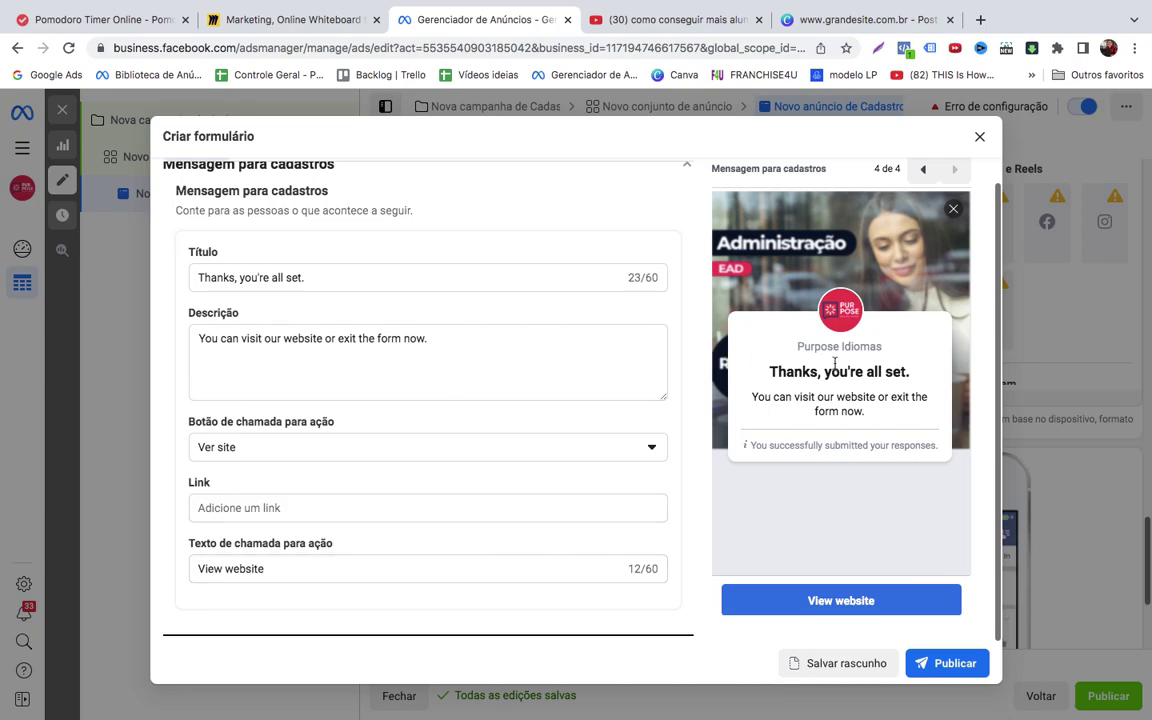
triple_click(359, 279)
type("Obrigado")
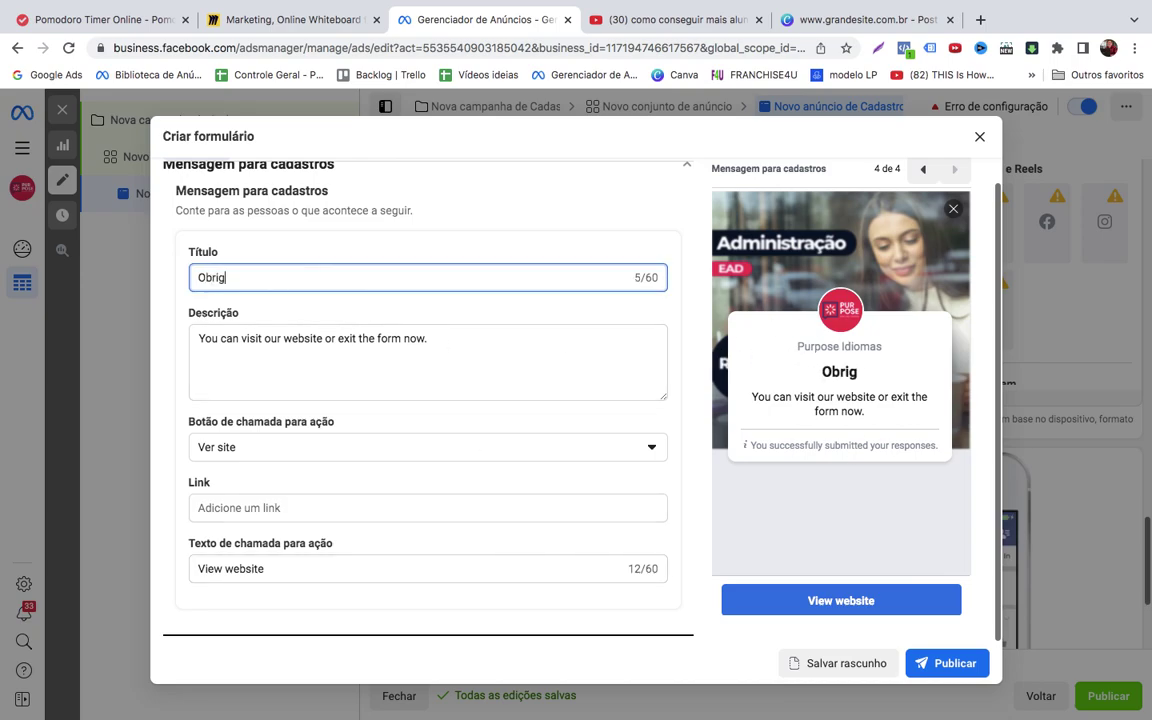
double_click(346, 338)
key("super+a")
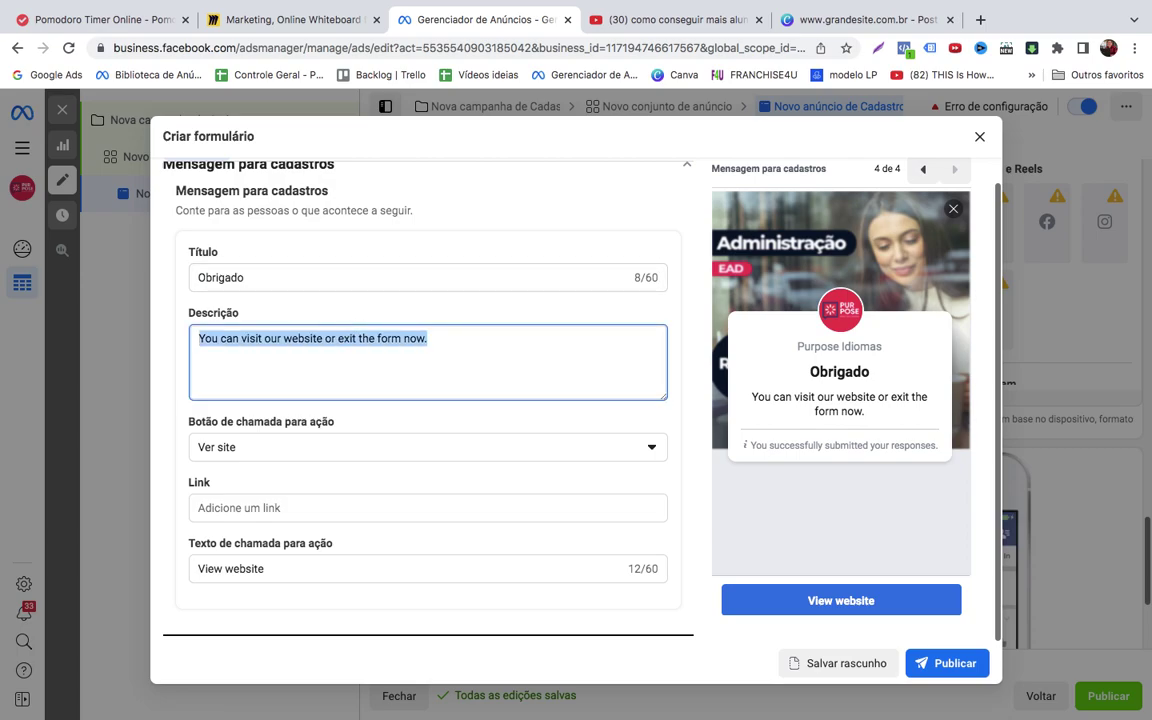
type("entraremos em contato o mais rápido po")
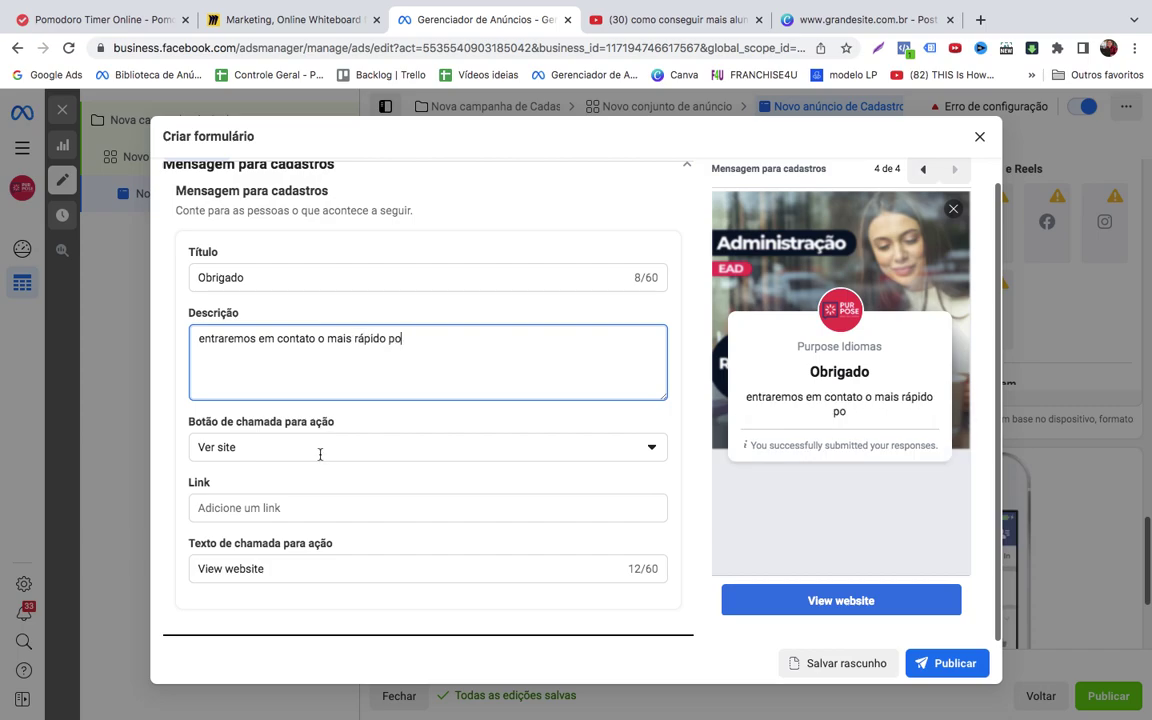
type("ssível")
Keep Ver site as the completion message's call to action and set its text to "Visite o nosso site"
left_click(342, 447)
left_click(328, 486)
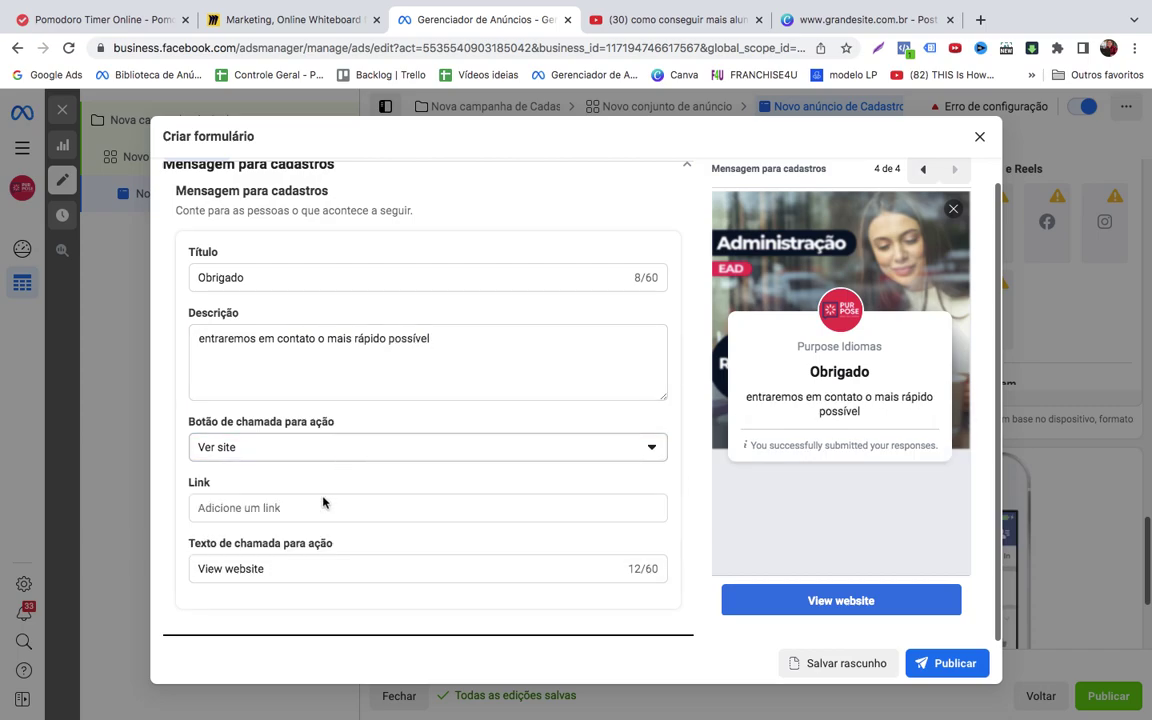
left_click(319, 505)
scroll(514, 567, "down", 2)
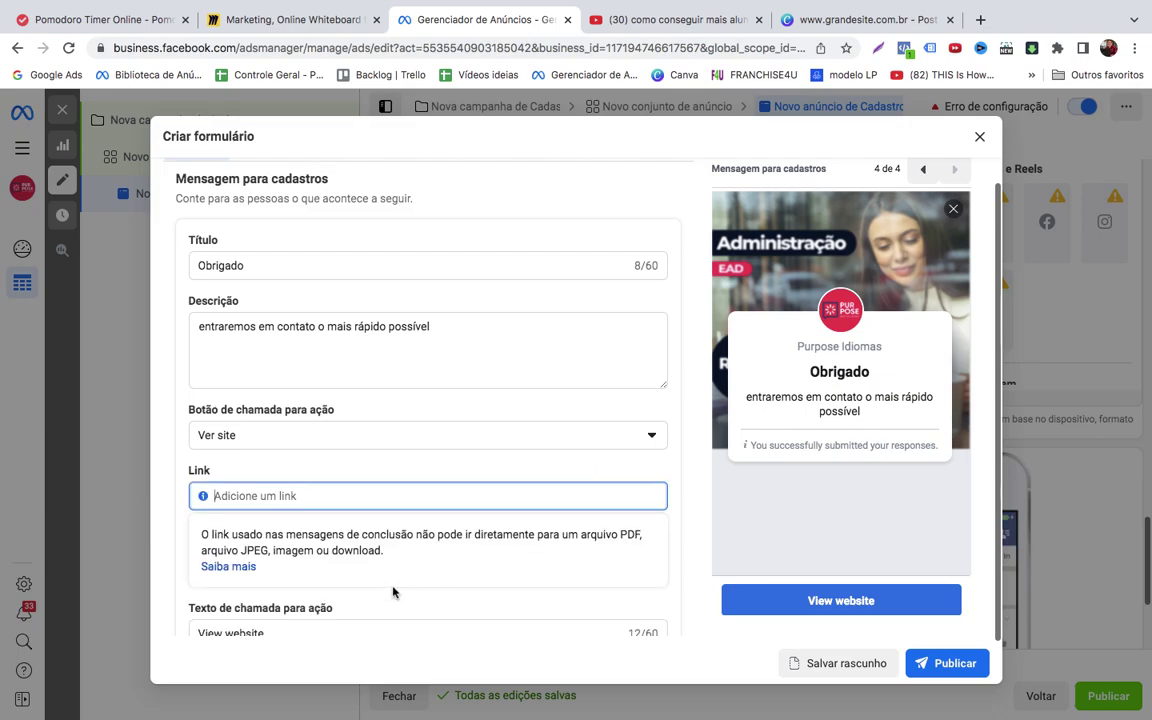
triple_click(360, 568)
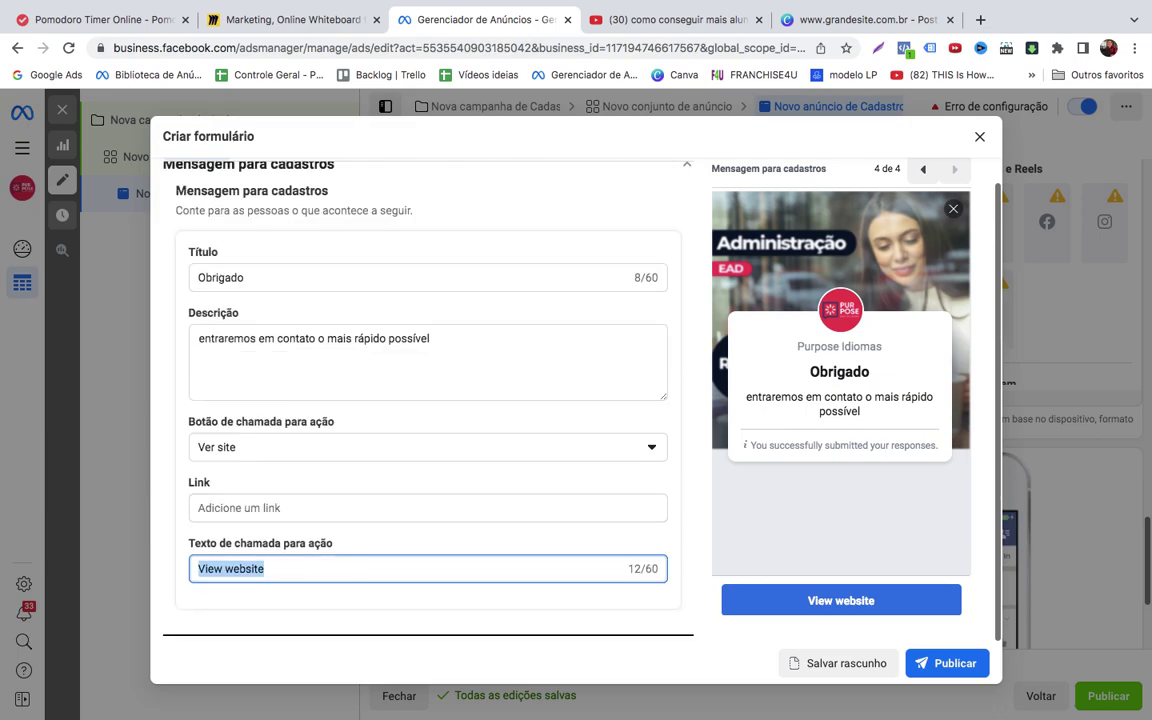
type("Visite o nosso site")
Set the form's language to Português (Brasil)
scroll(305, 244, "up", 5)
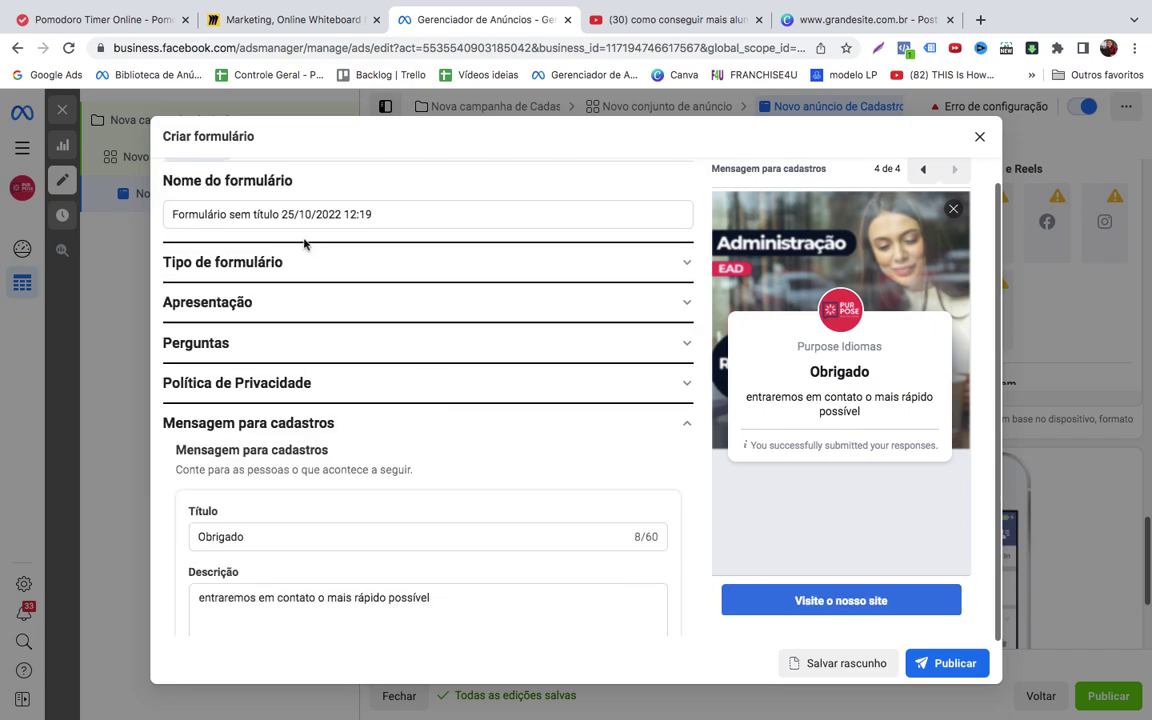
left_click(291, 174)
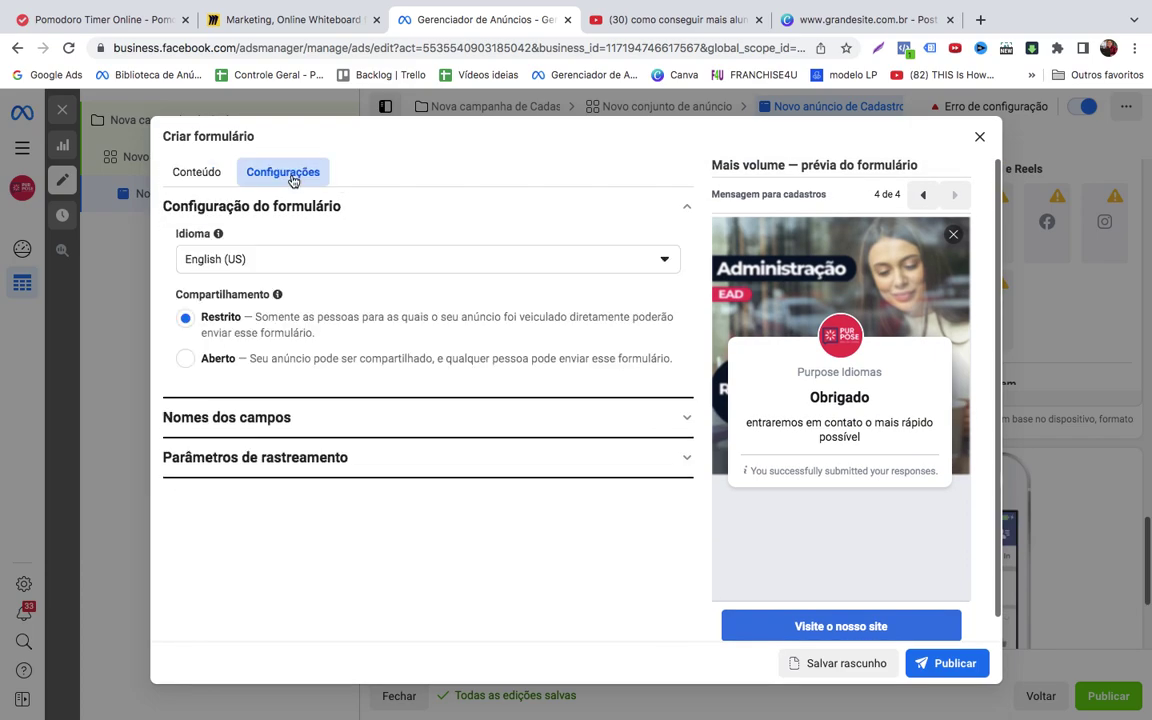
mouse_move(219, 236)
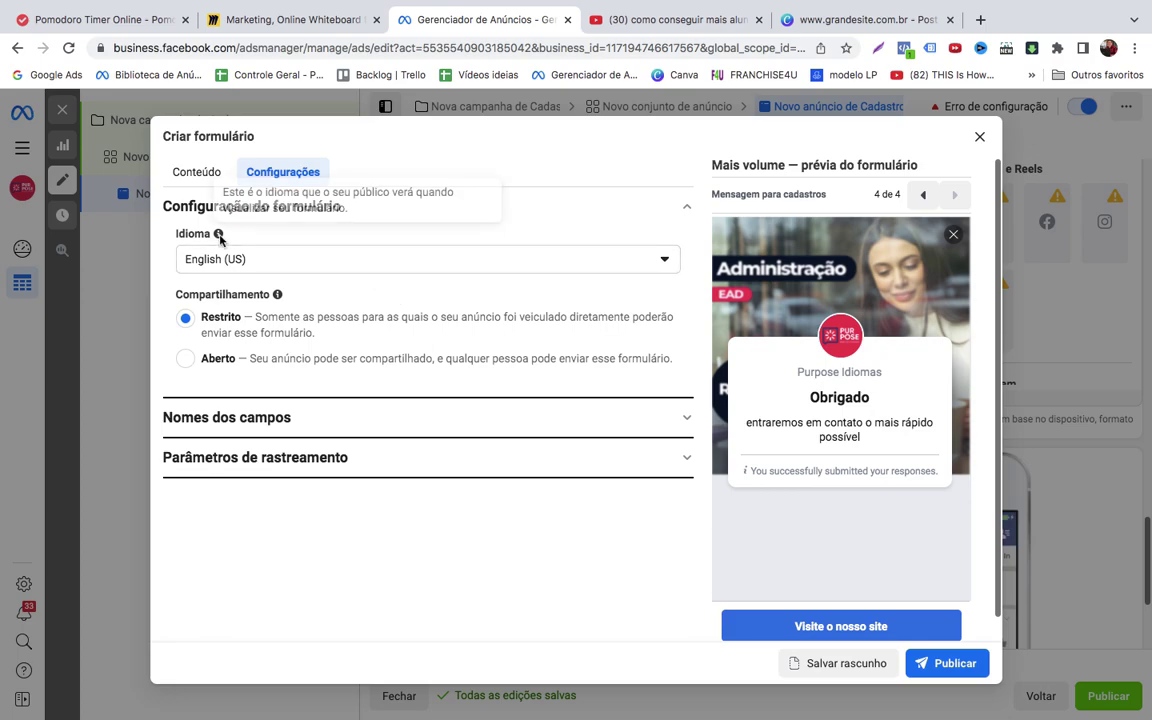
left_click(244, 263)
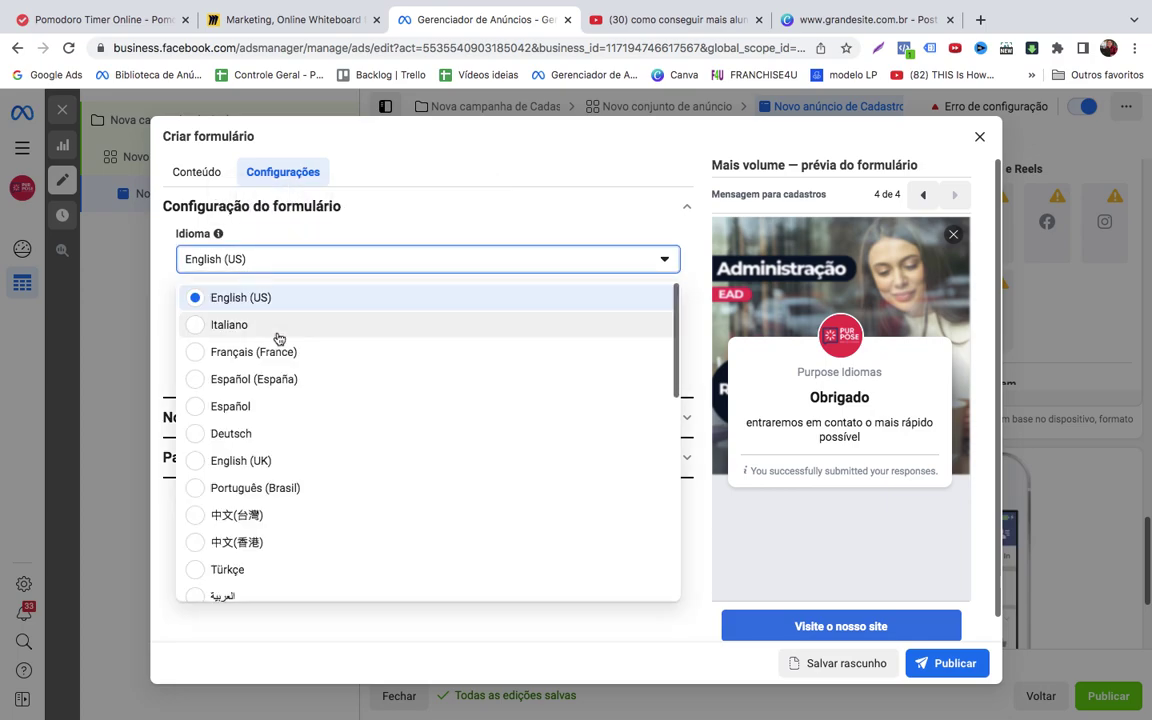
left_click(300, 487)
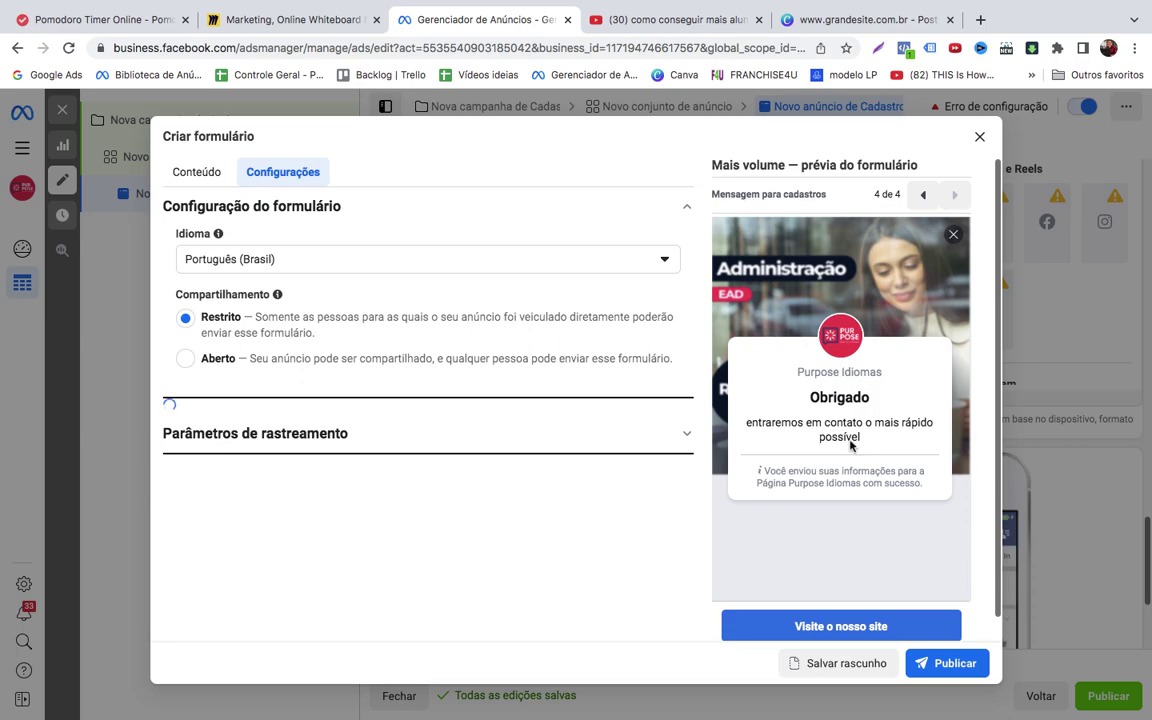
Review the form preview from the completion message back to the presentation page, and return to the form's content
left_click(922, 195)
left_click(922, 195)
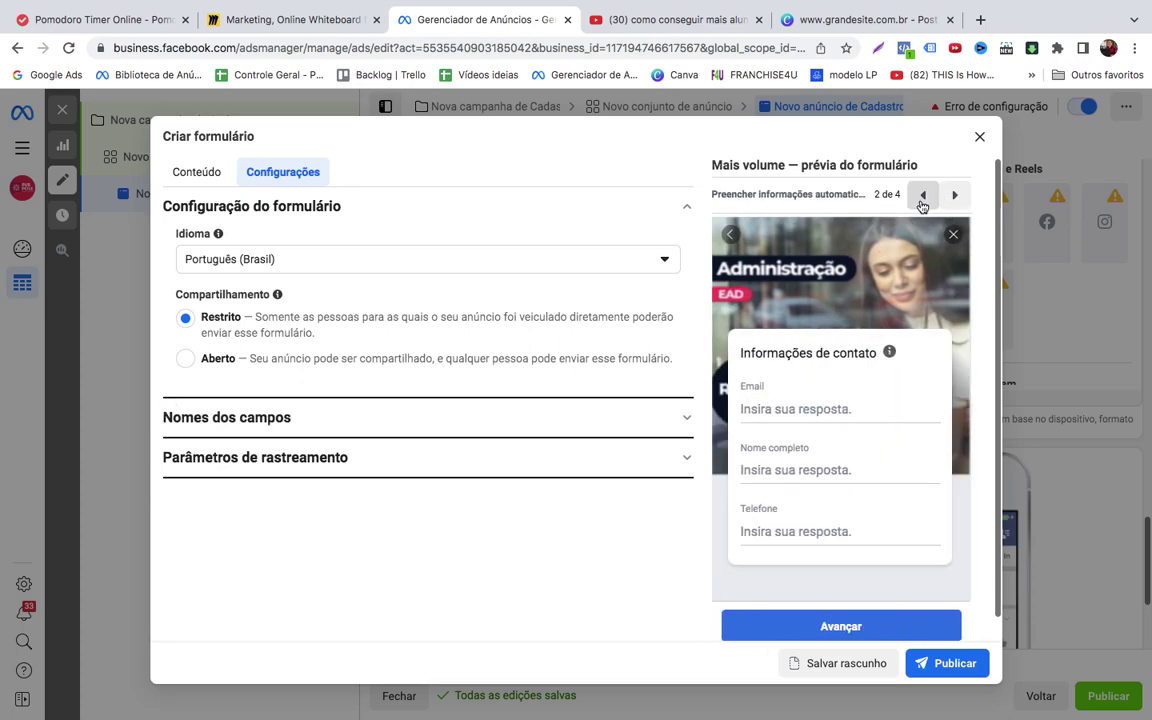
left_click(922, 195)
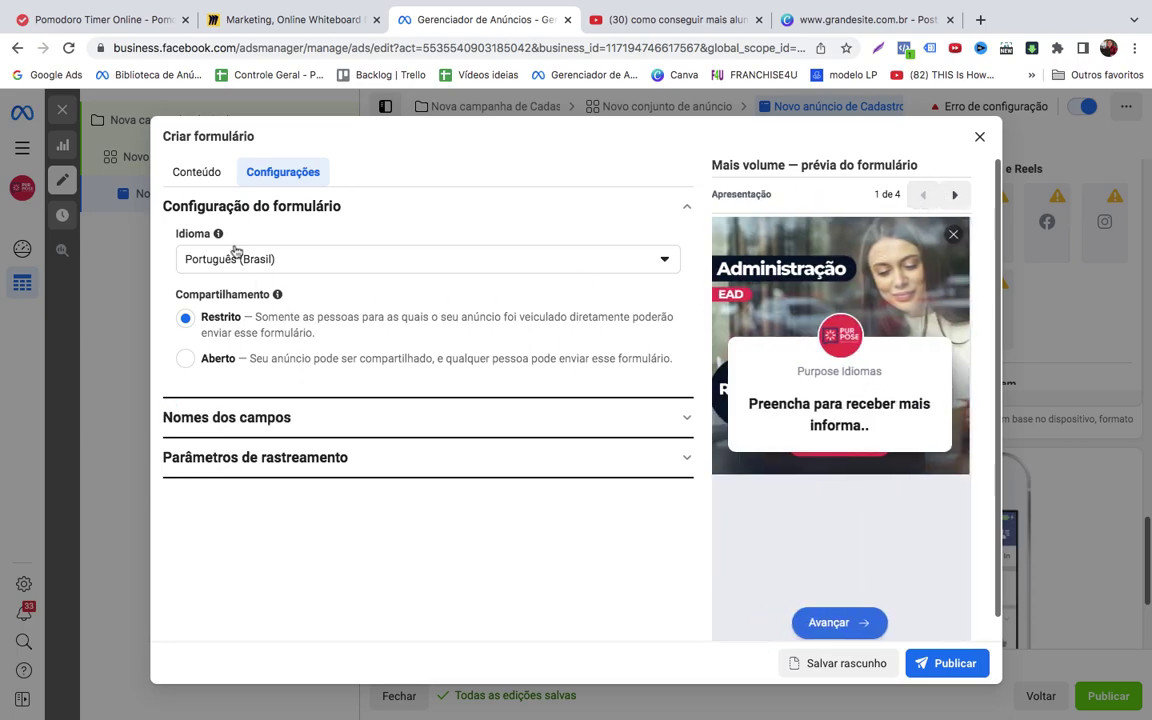
left_click(196, 173)
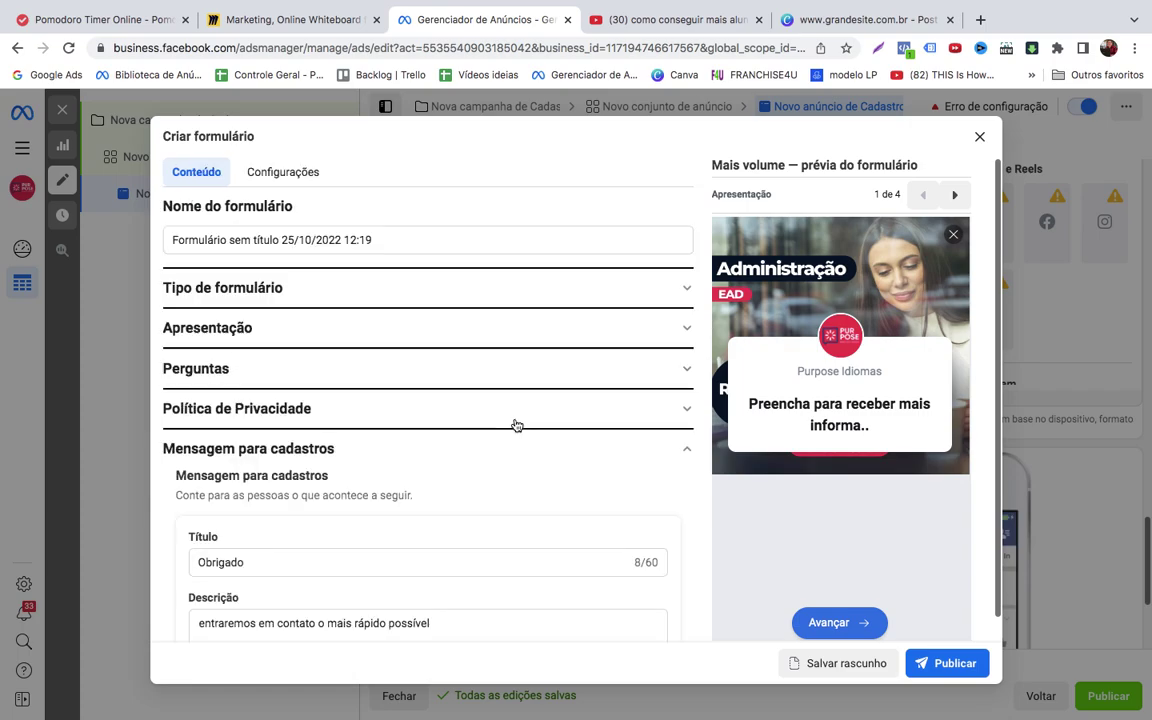
Add the placeholder paragraph "kfsdkfnkasdfmksd idjfsifjsd ijfisjfs" as the greeting description in the form's presentation section
left_click(302, 300)
left_click(357, 481)
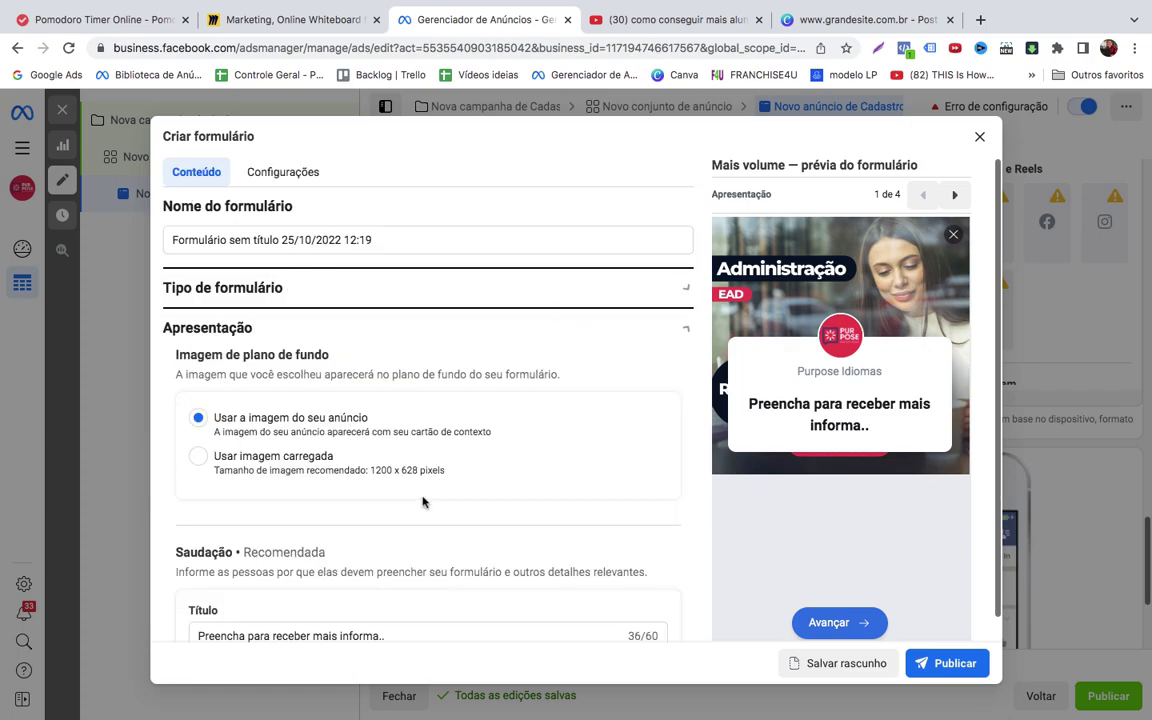
scroll(318, 586, "down", 3)
left_click(327, 564)
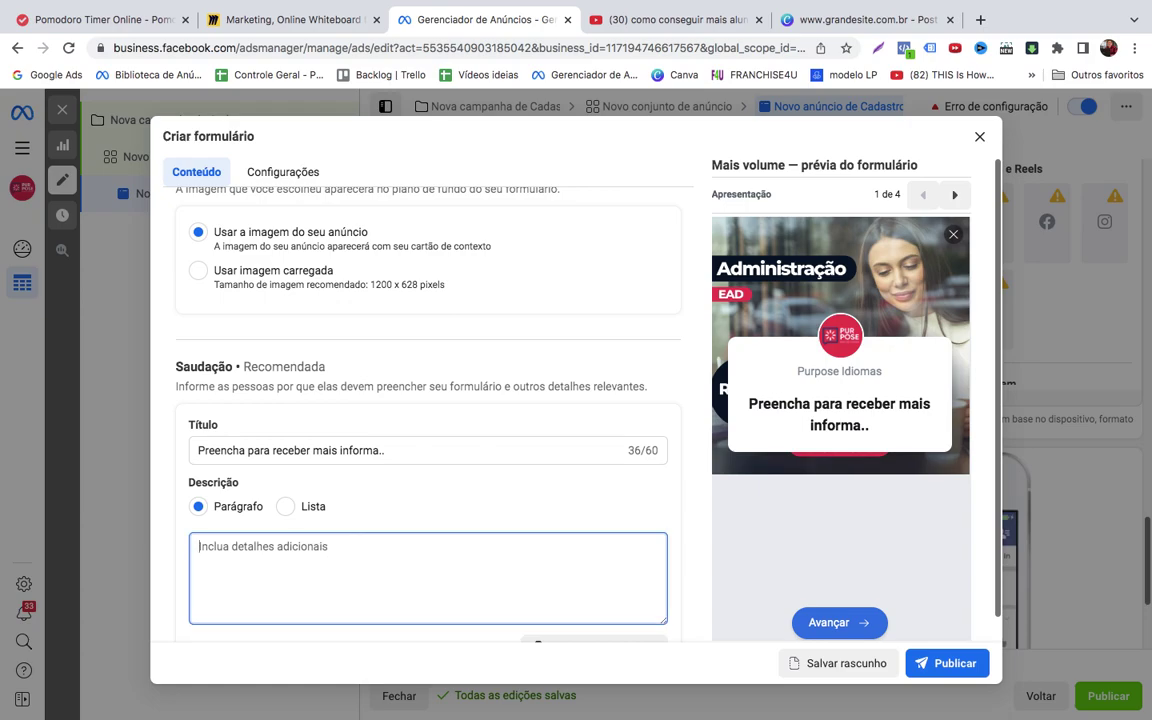
type("kfsdkfnkasdfmksd idjfsifjsd ijfisjfs")
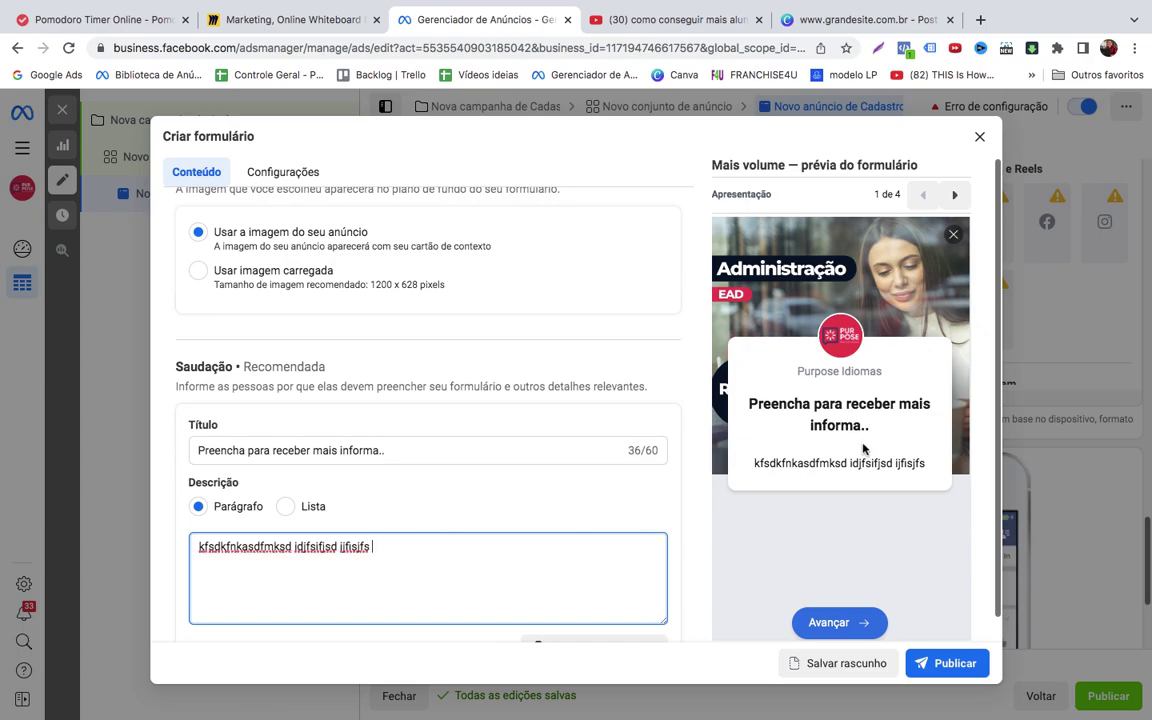
Review the form preview from the greeting's description and title through contact information and privacy to the completion message
left_click_drag(754, 464, 913, 478)
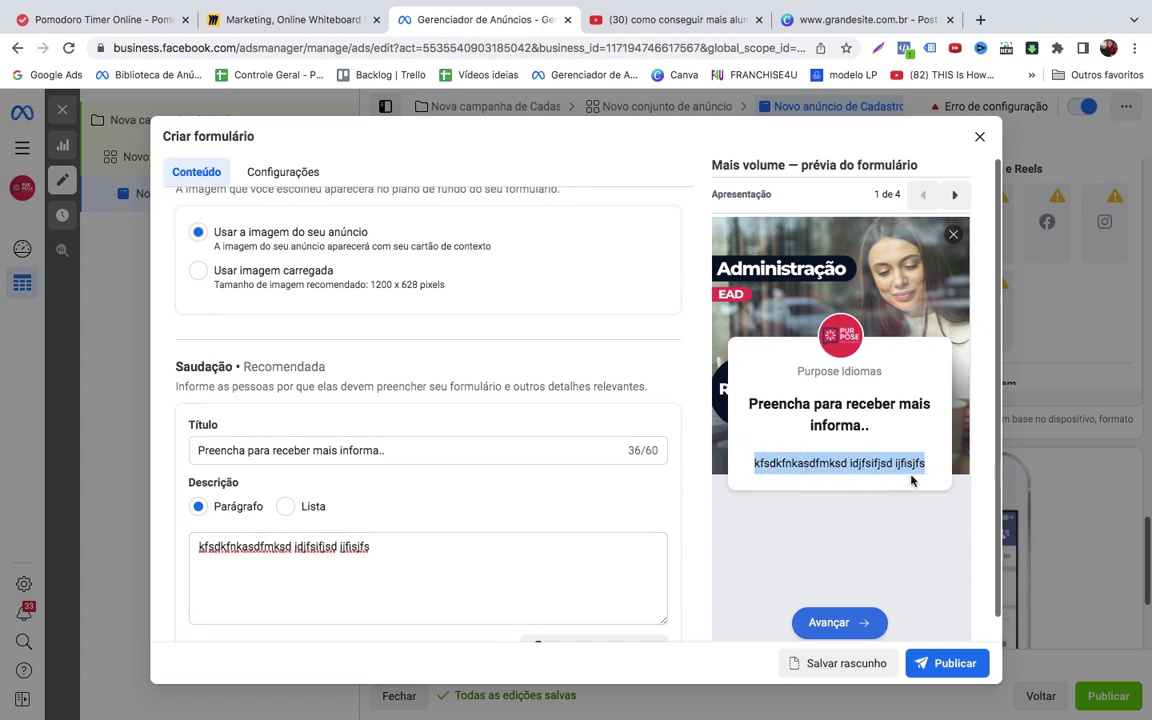
left_click_drag(757, 463, 931, 465)
left_click_drag(749, 404, 858, 433)
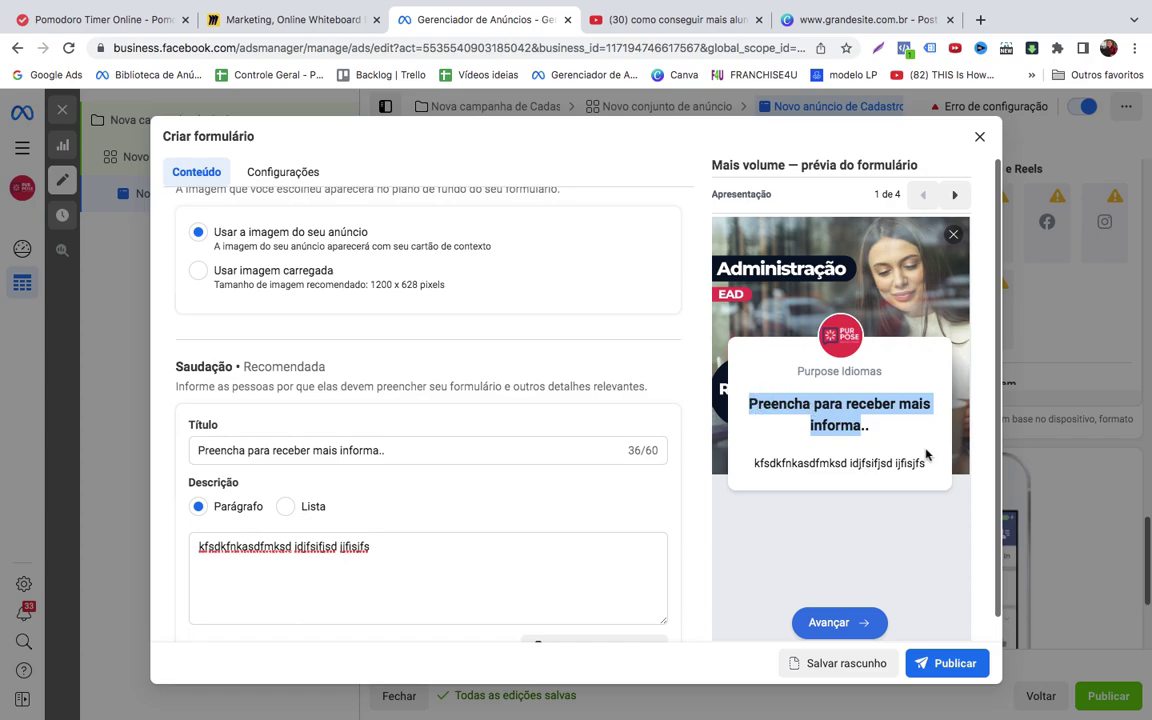
left_click(954, 194)
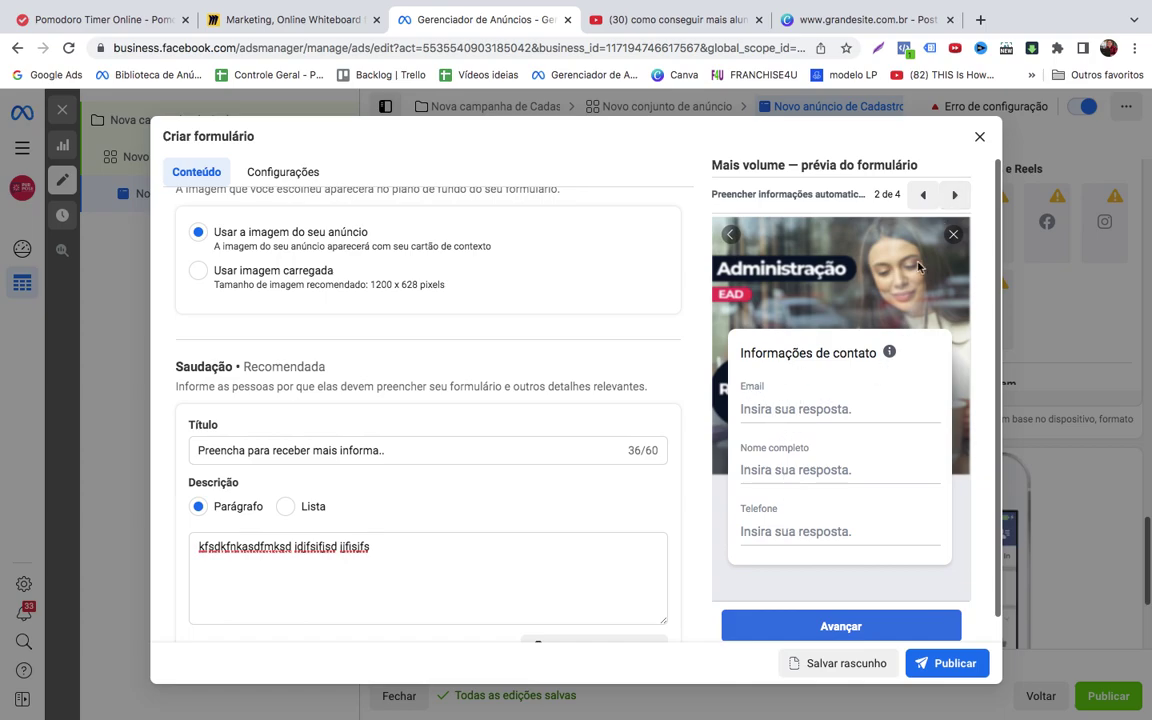
left_click(952, 195)
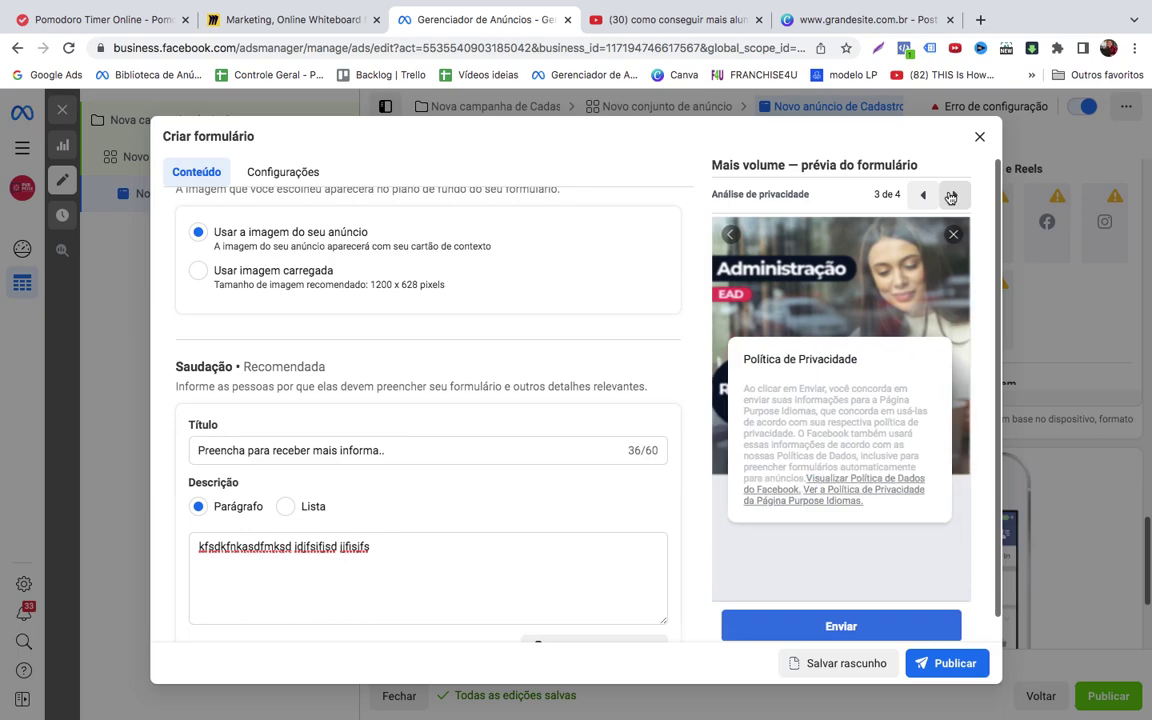
left_click(950, 196)
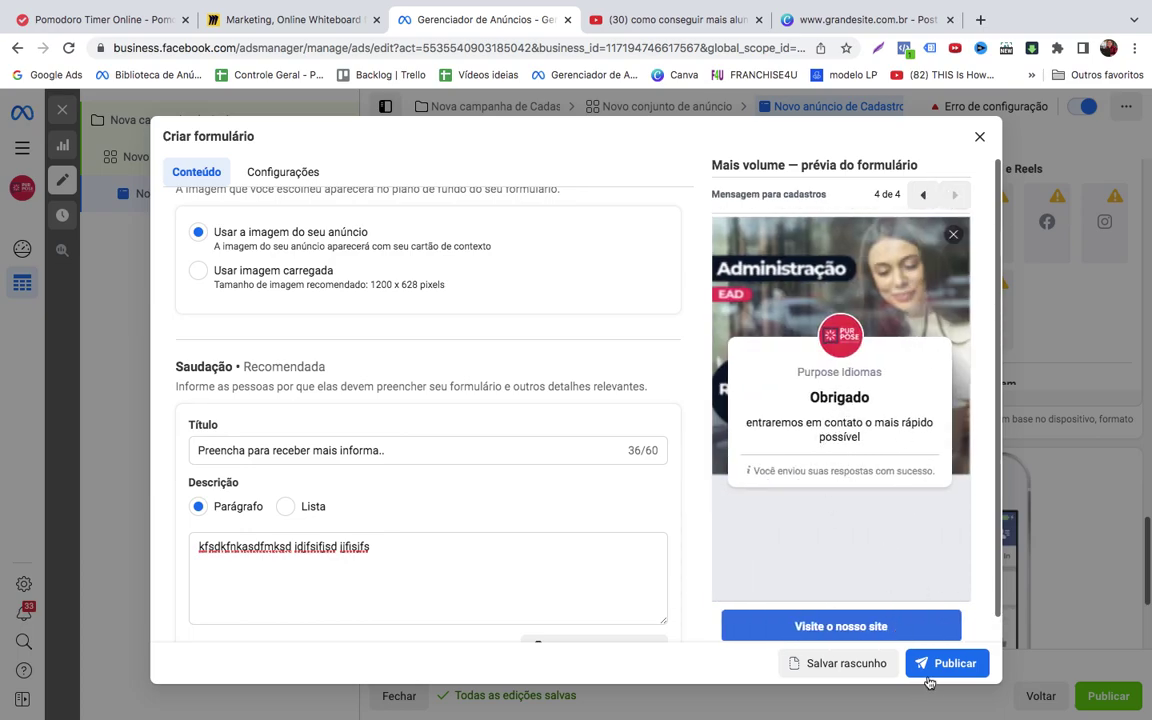
Close the lead form without publishing it and confirm discarding the work in progress
left_click(979, 137)
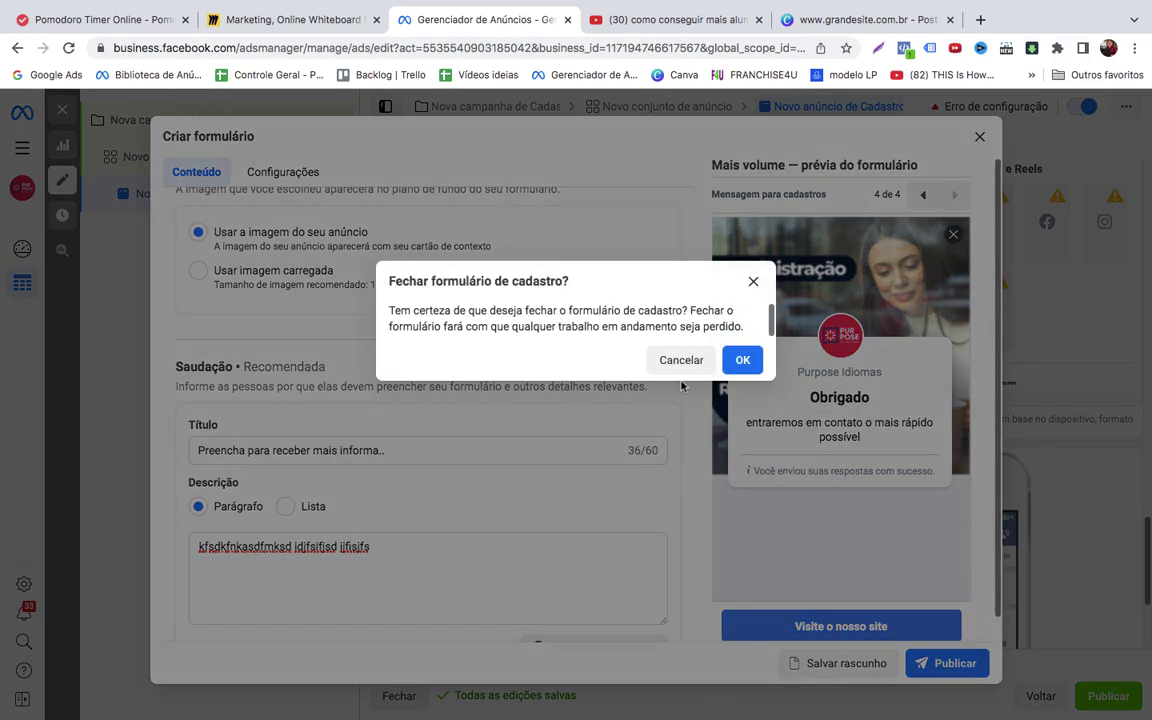
left_click(731, 362)
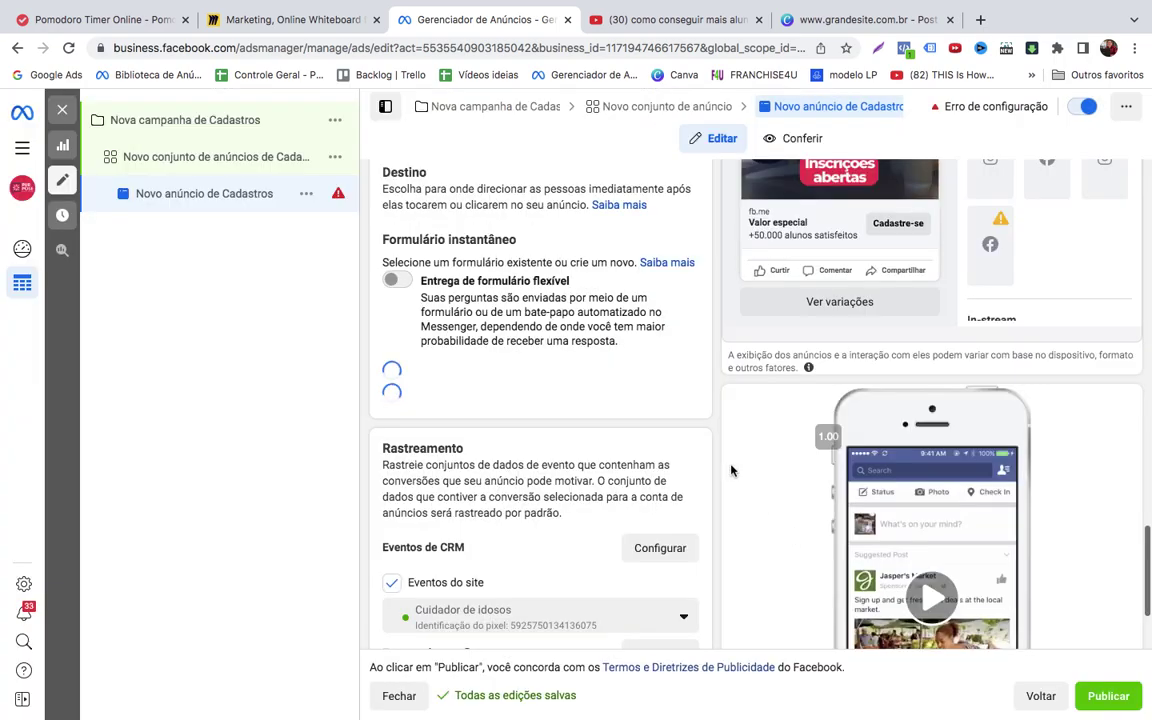
scroll(597, 327, "up", 10)
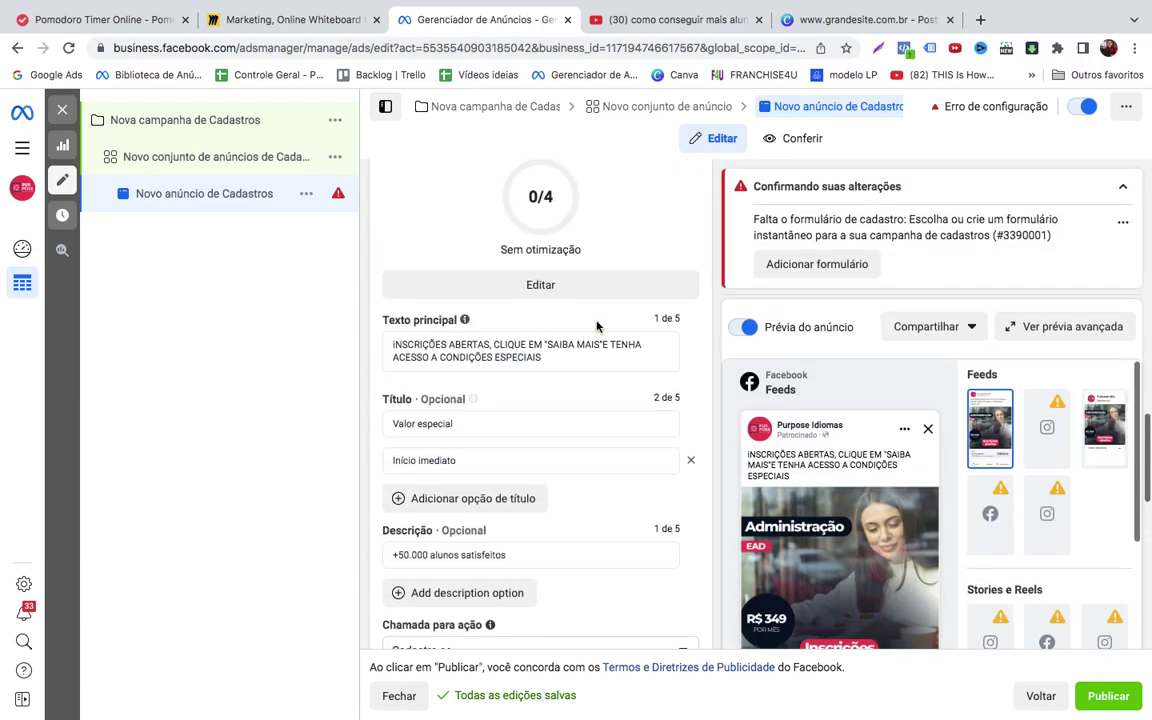
scroll(646, 338, "up", 1)
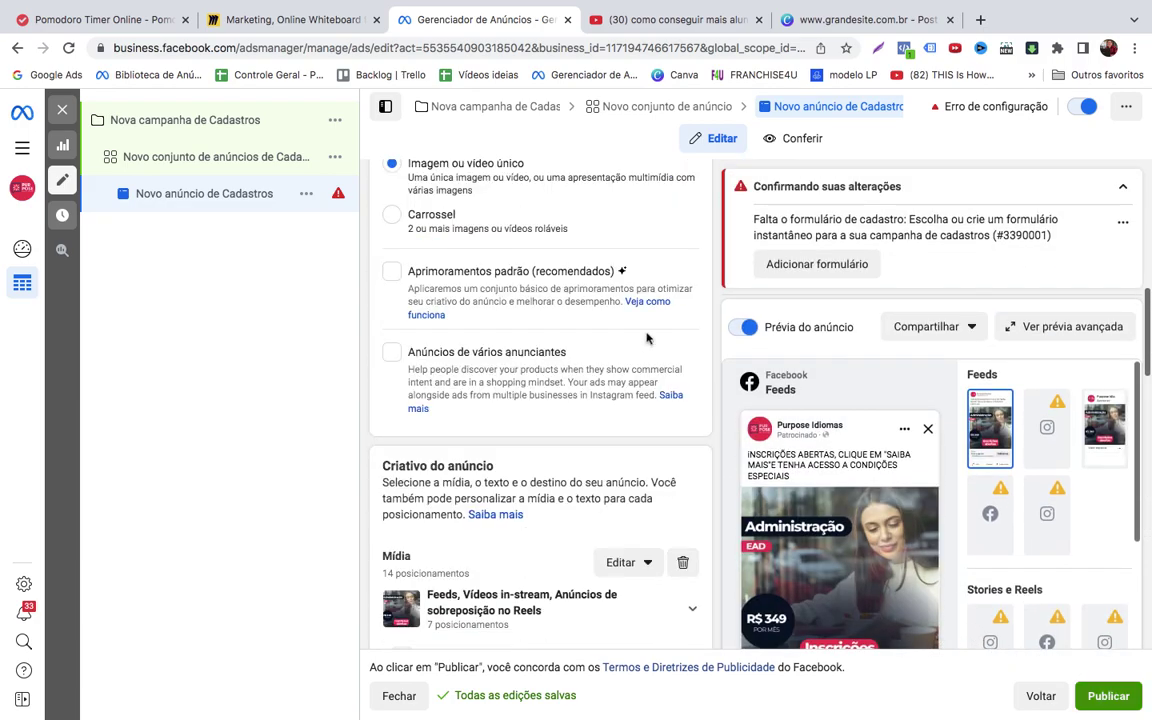
scroll(646, 338, "up", 5)
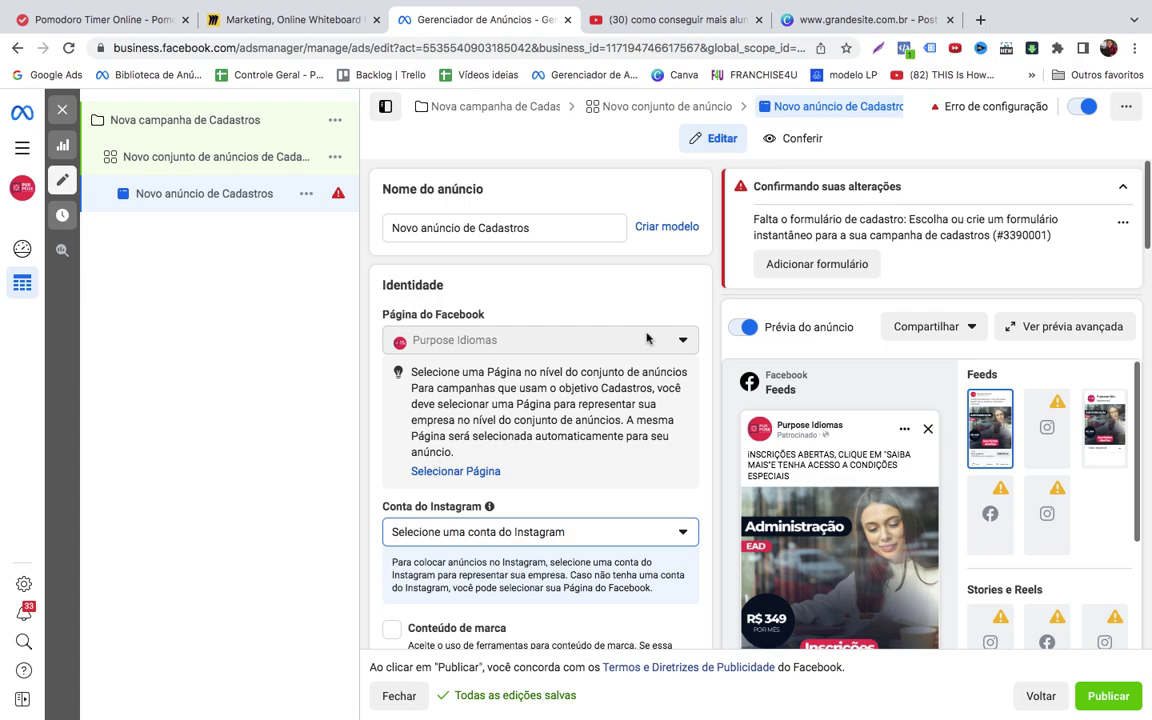
mouse_move(670, 705)
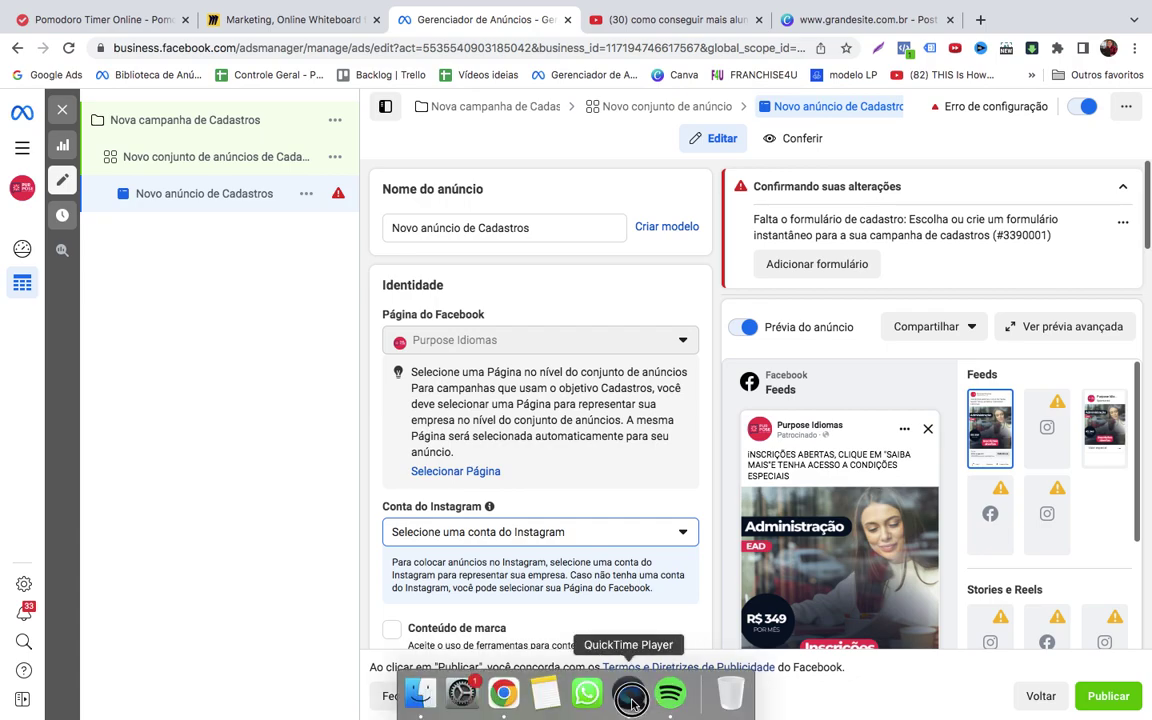